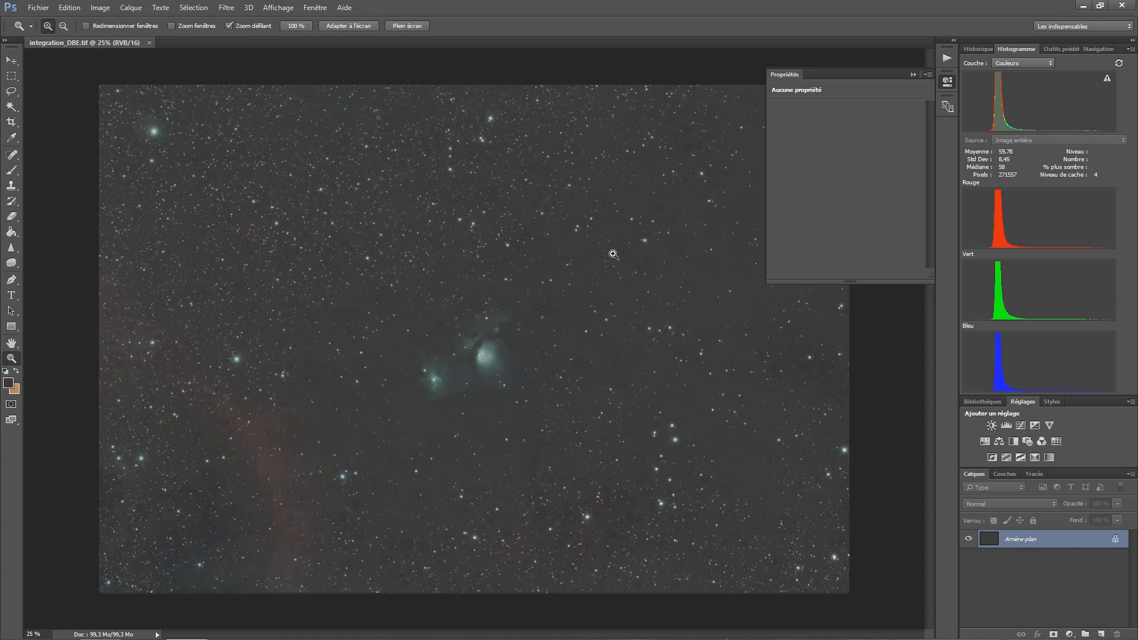
- Duplicate the background layer and apply a Levels adjustment to the copy with black point 31 and midtones 1,21
key(ctrl+j)
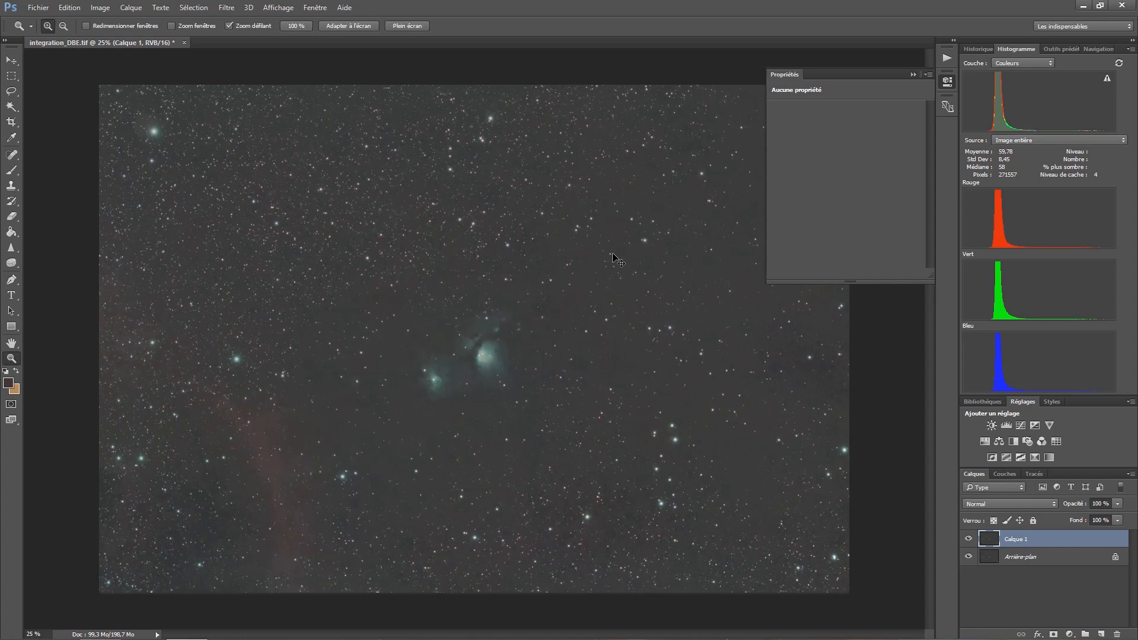
key(ctrl+l)
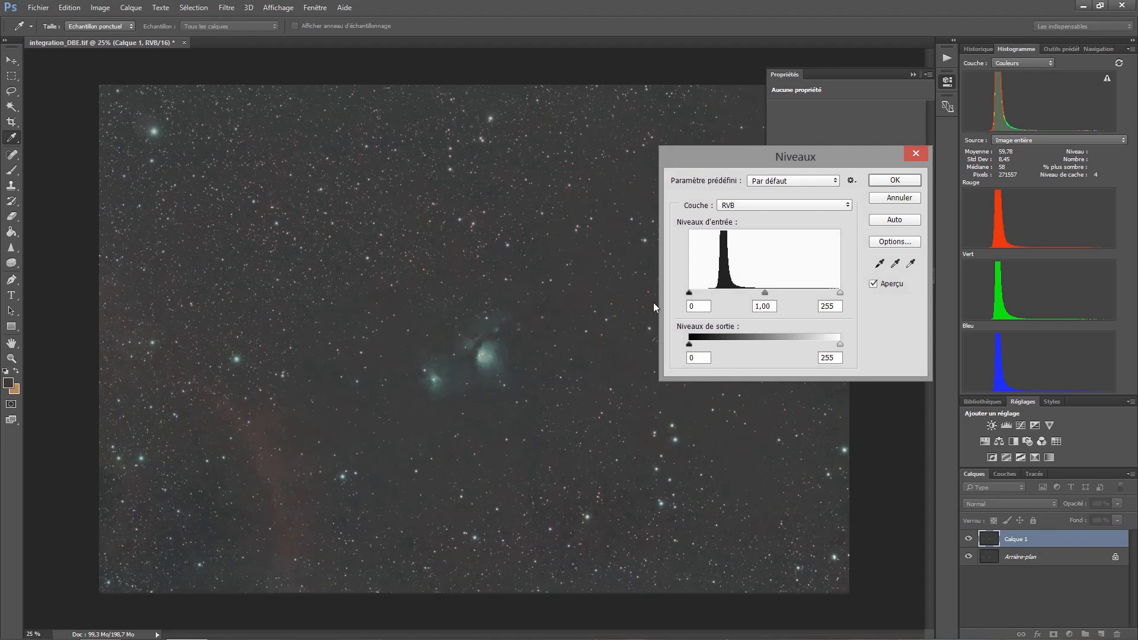
click(764, 293)
drag(689, 293, 709, 295)
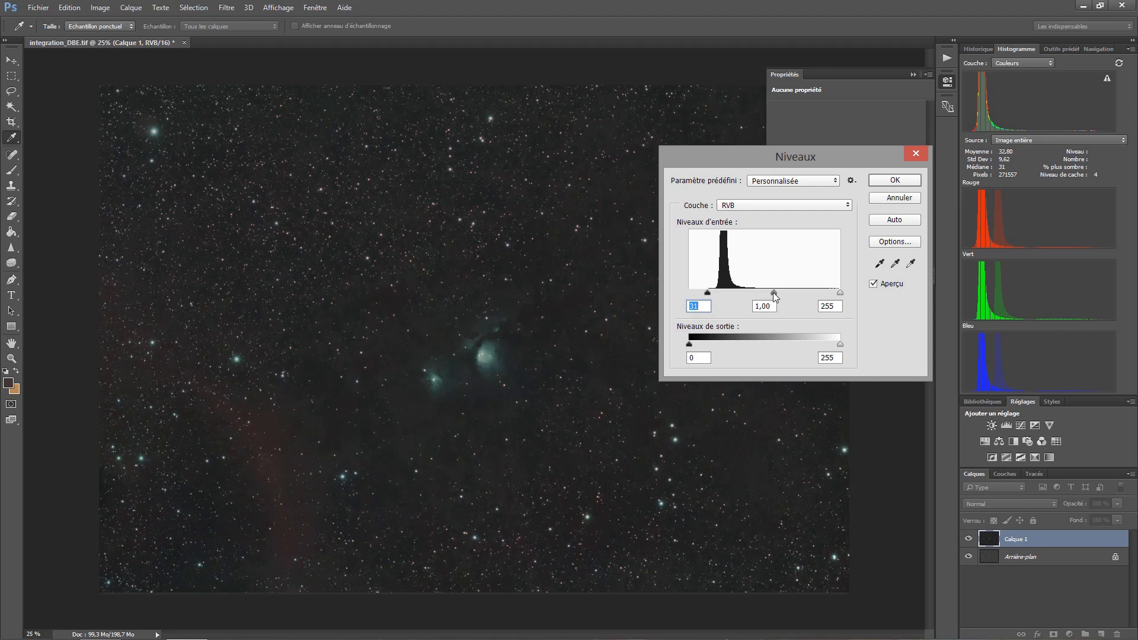
mouse_move(773, 293)
mouse_down()
mouse_move(754, 293)
mouse_move(768, 296)
mouse_up()
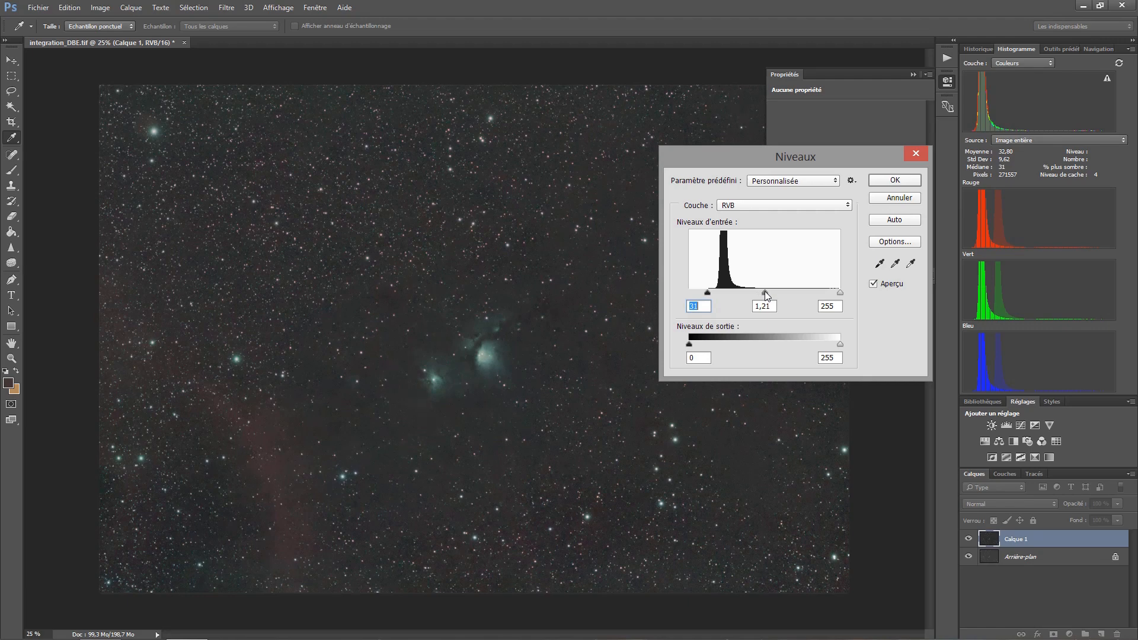
click(873, 284)
click(873, 284)
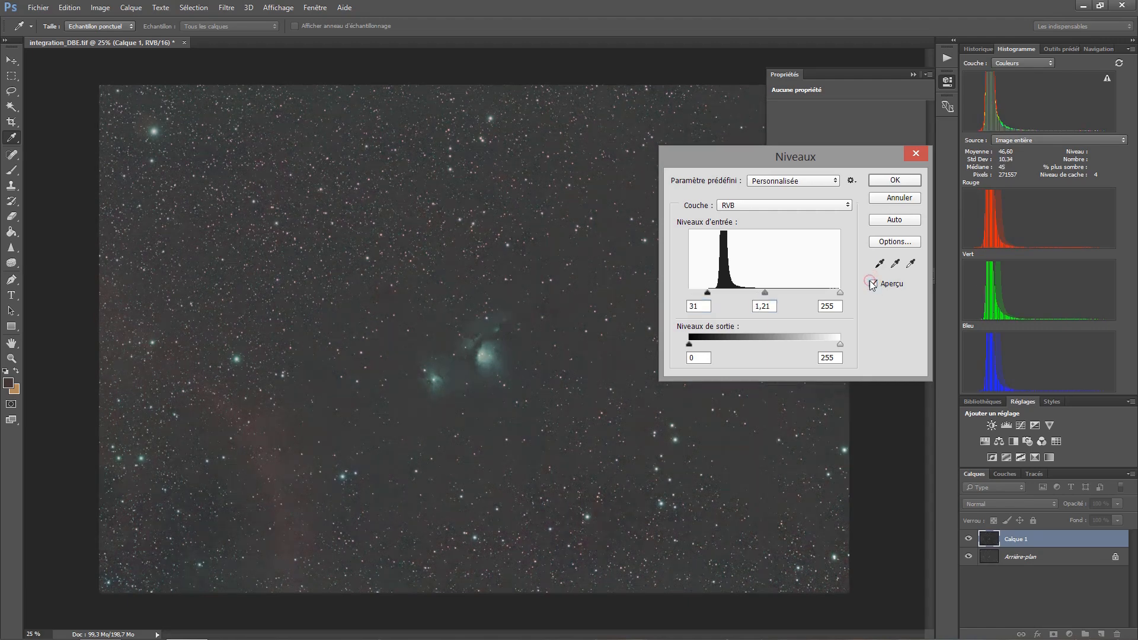
click(873, 283)
click(873, 284)
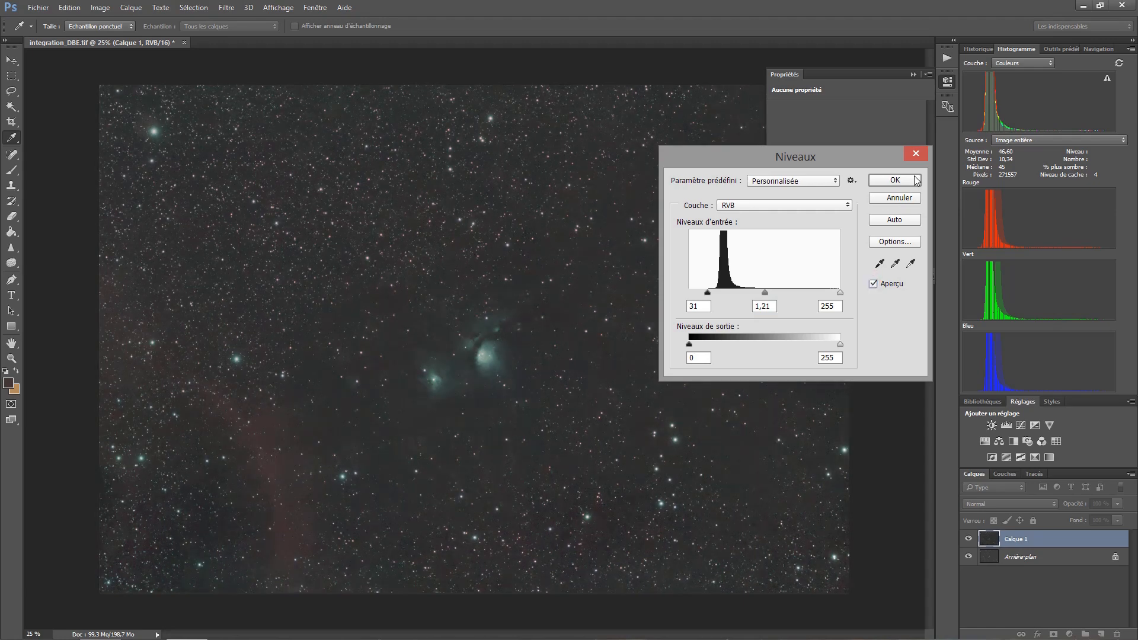
click(914, 178)
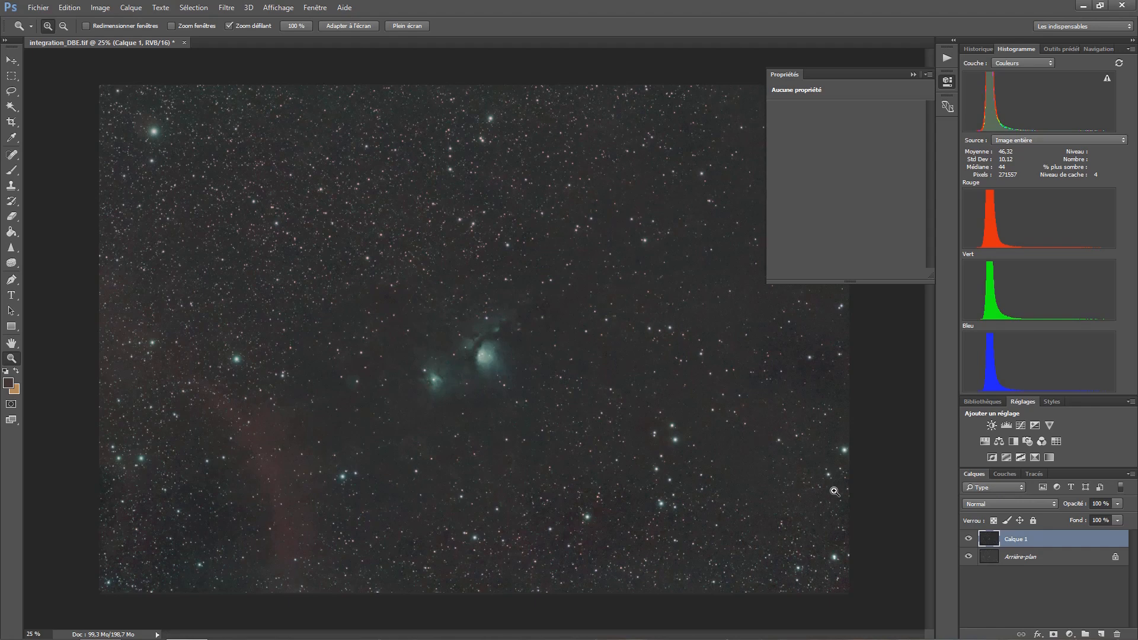
- Duplicate the levels-adjusted layer and remove its green noise with the HLVG filter at the Strong amount
key(ctrl+j)
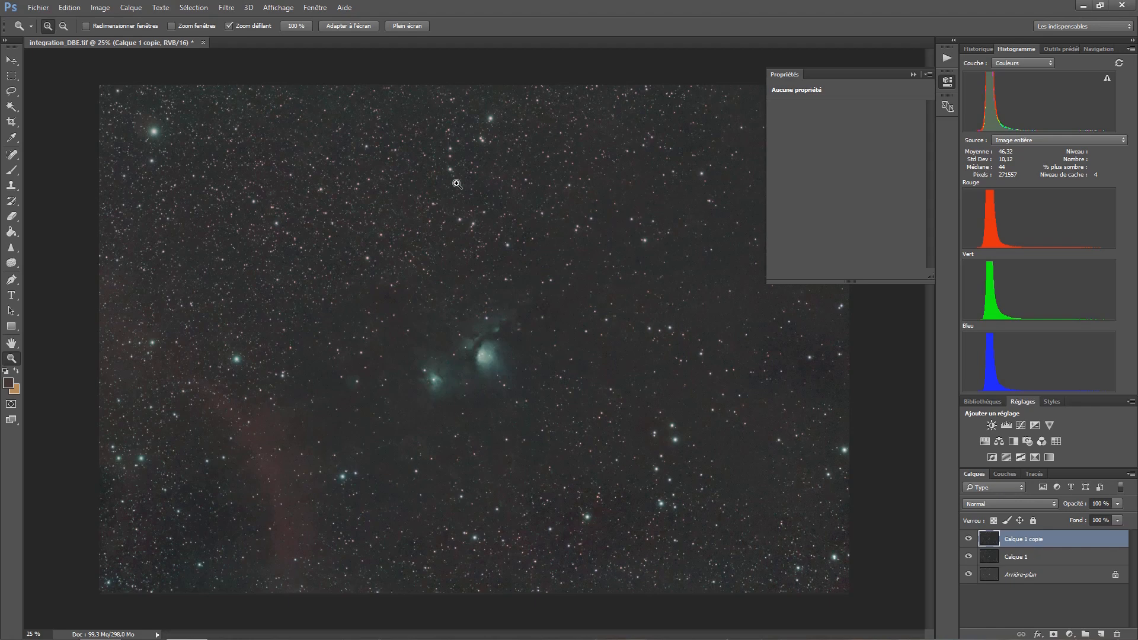
click(223, 8)
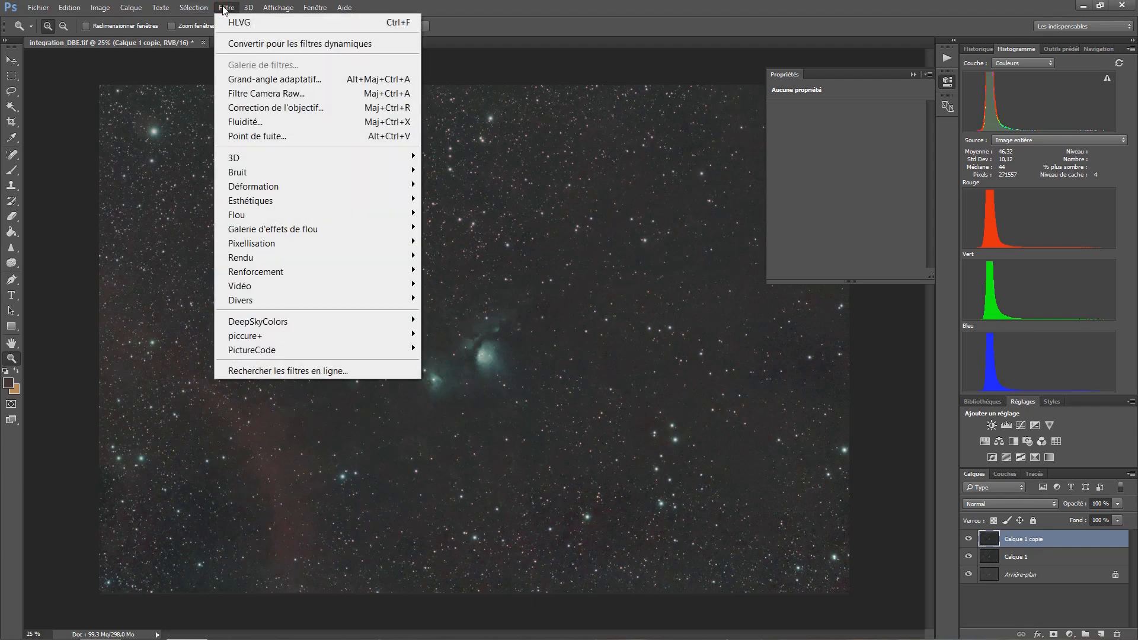
mouse_move(346, 326)
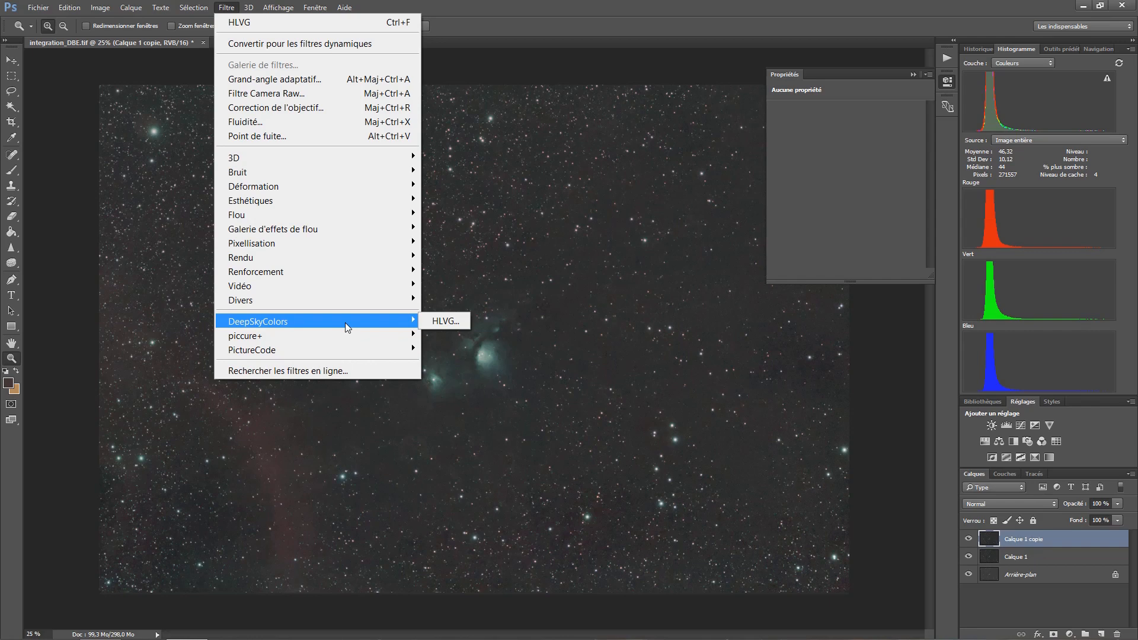
click(447, 324)
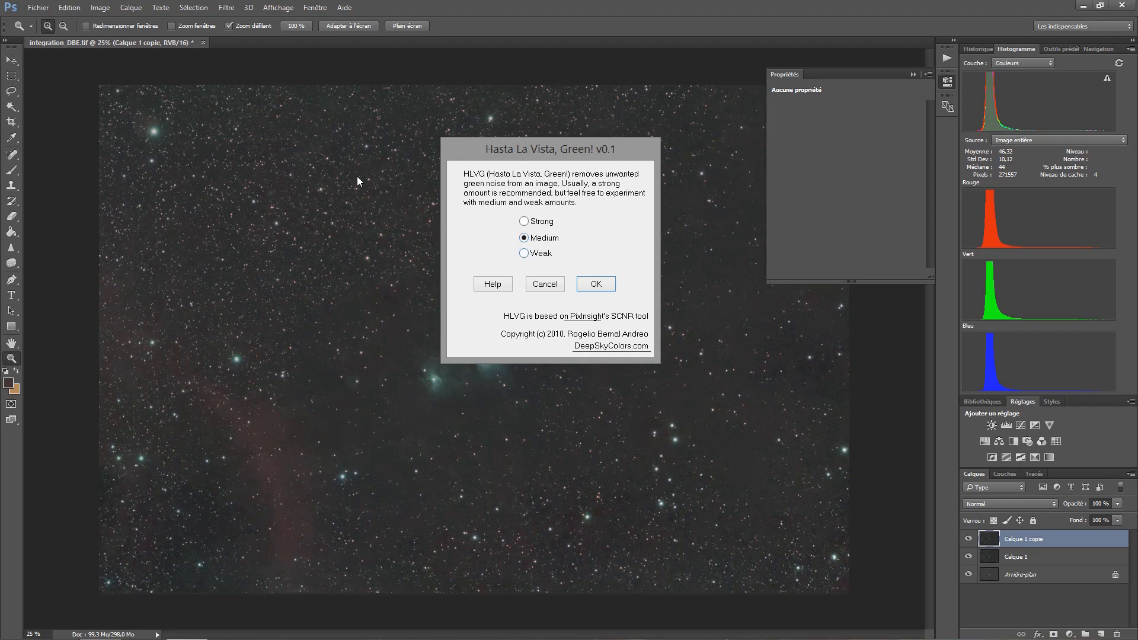
click(524, 222)
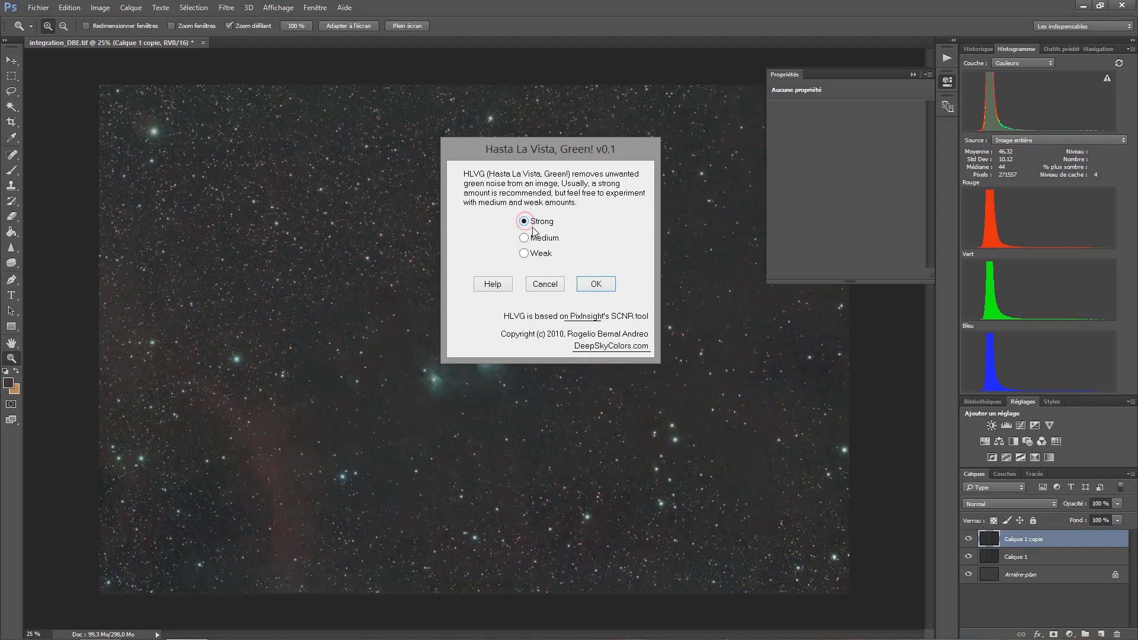
click(591, 285)
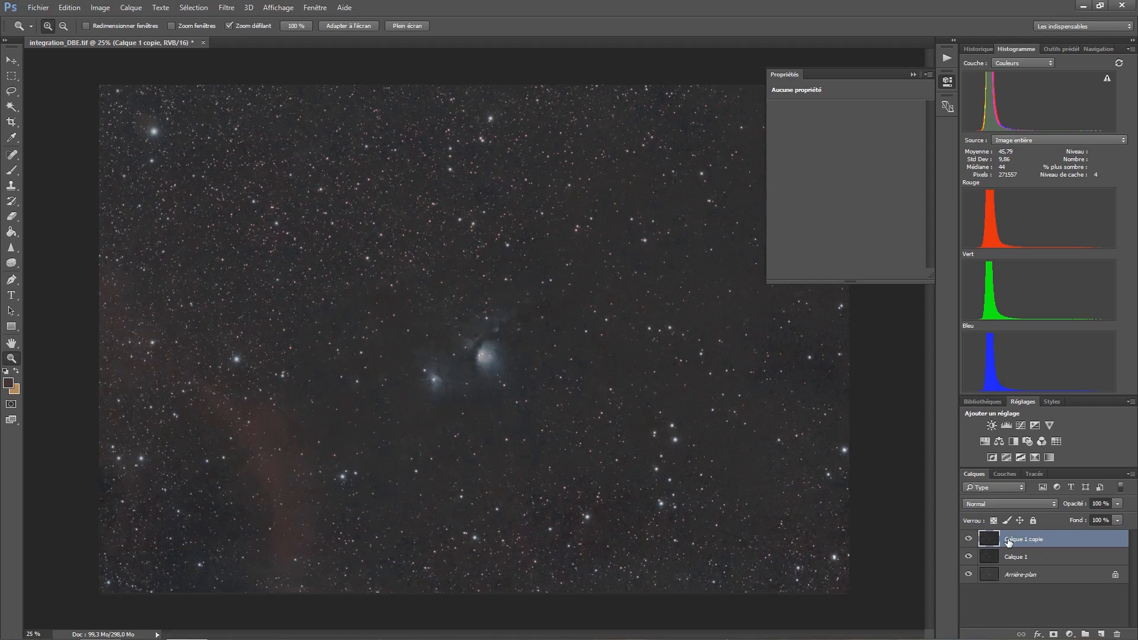
- Set the blend mode of the green-corrected layer to Couleur
click(1007, 503)
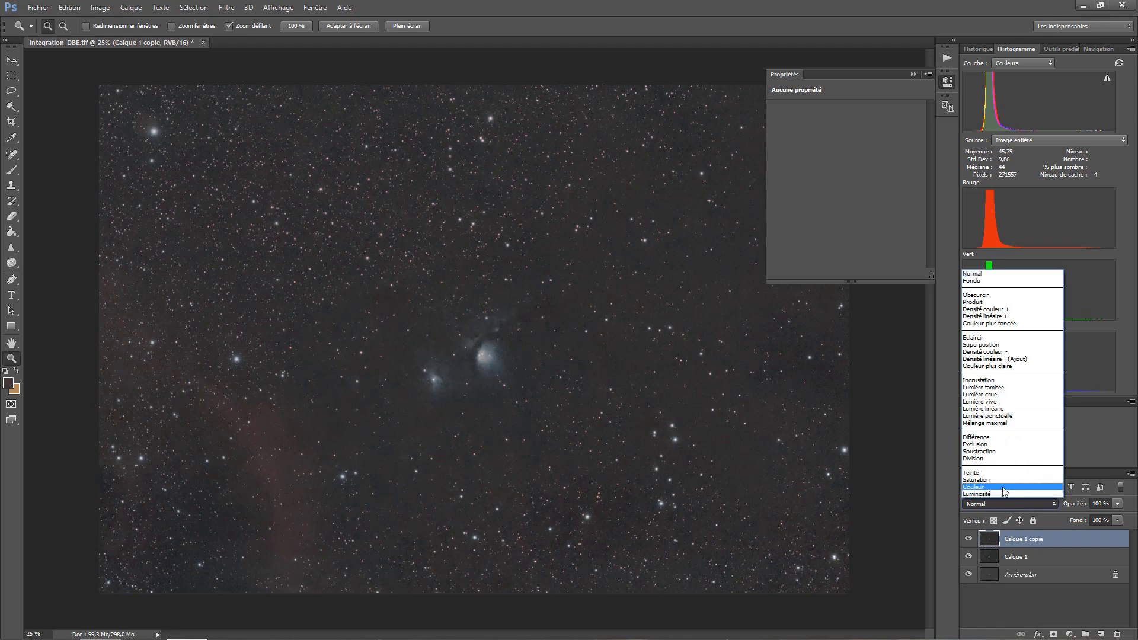
click(1001, 486)
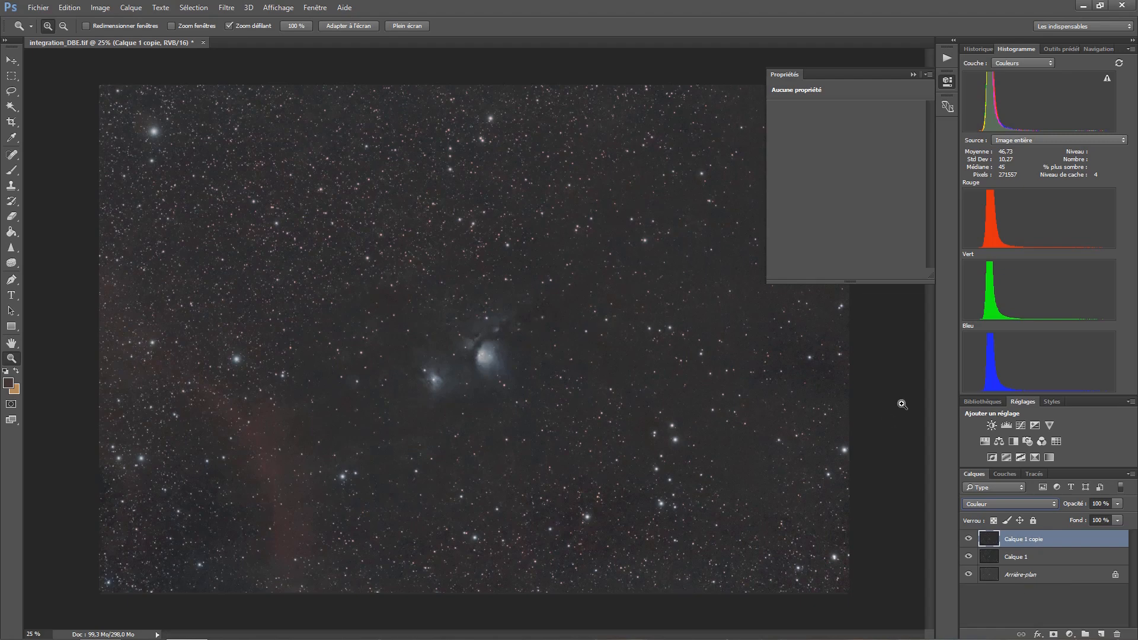
right_click(1005, 575)
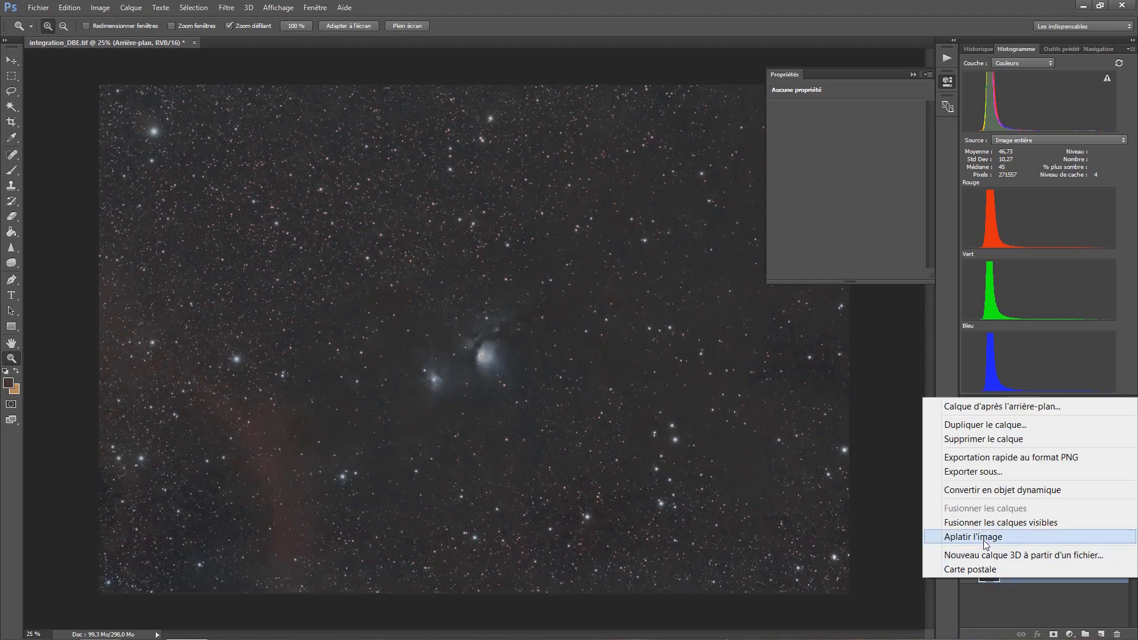
click(872, 437)
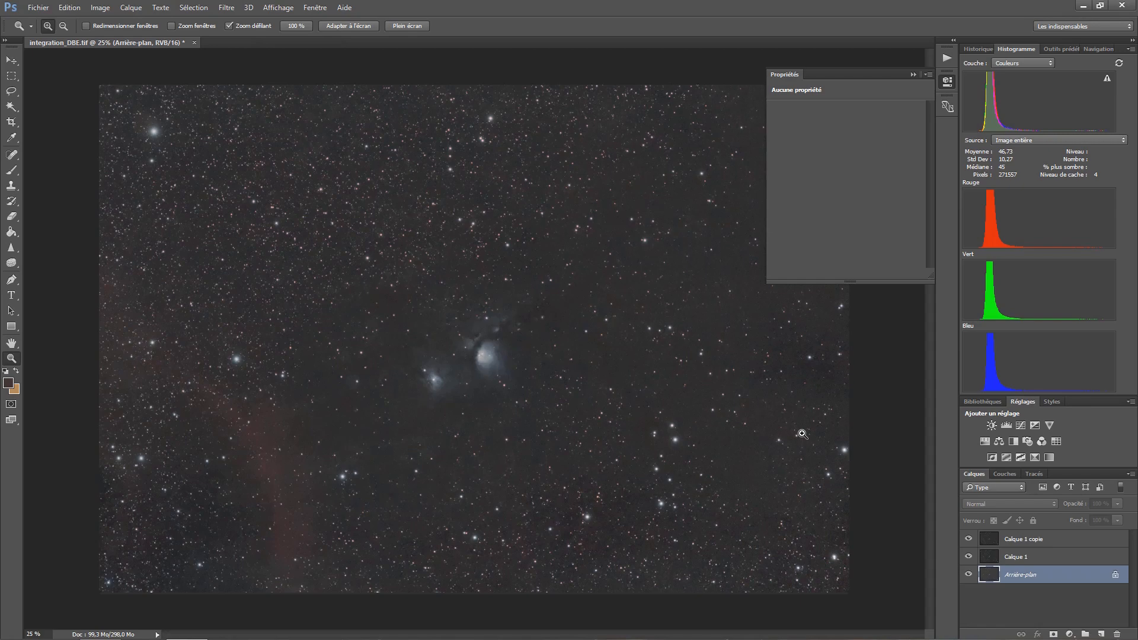
key(ctrl+shift+alt+n)
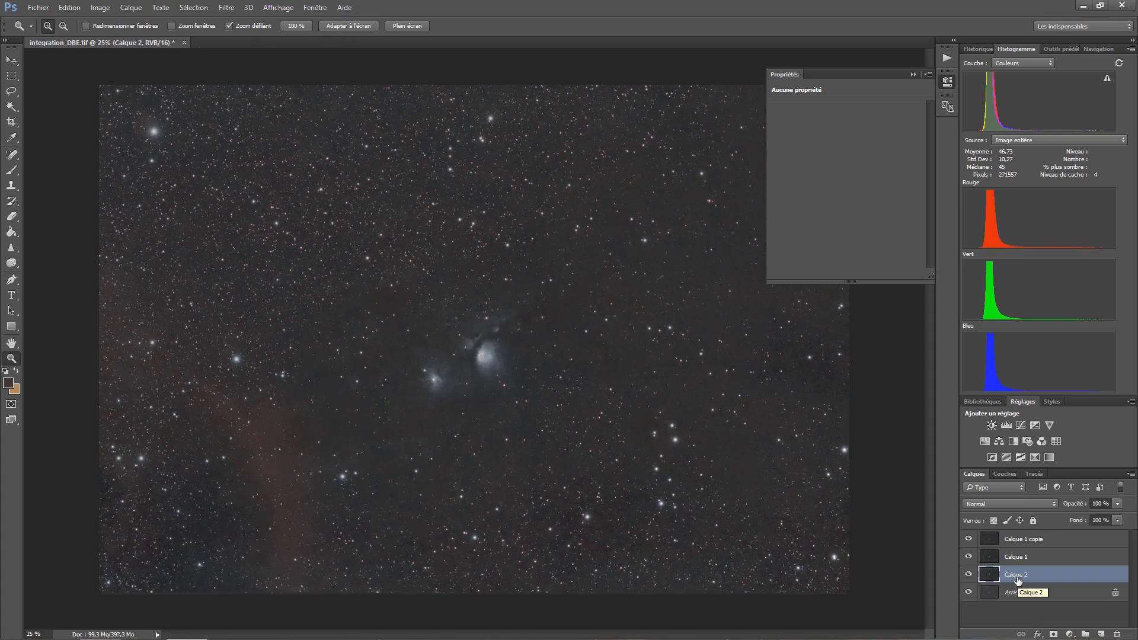
key(Delete)
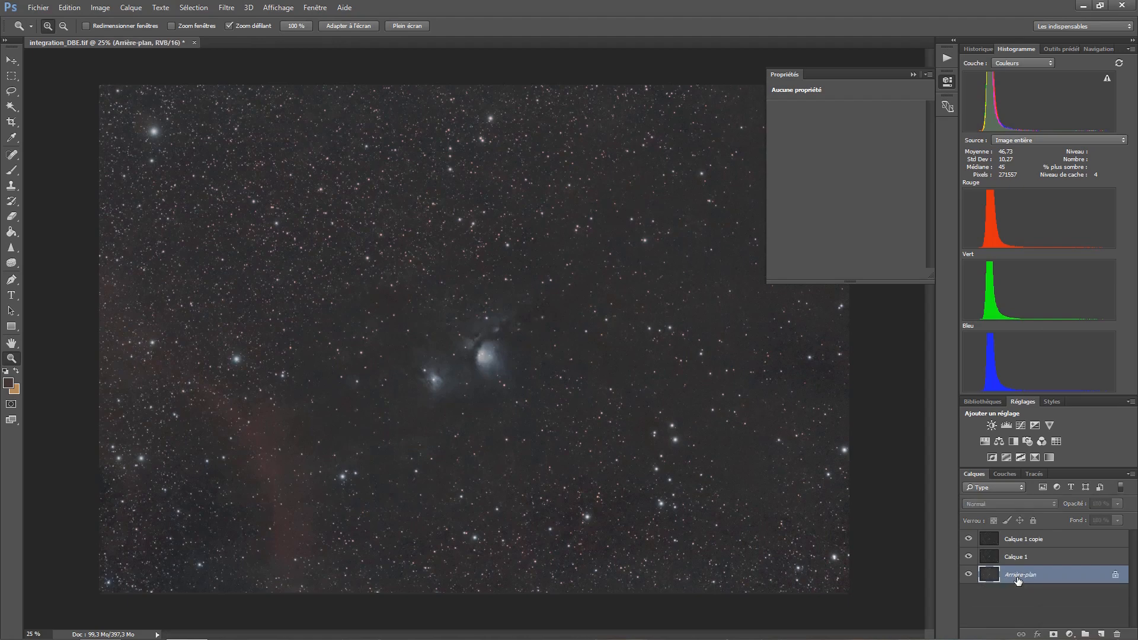
- Stamp all visible layers into a new merged layer above Calque 1 copie
click(1037, 540)
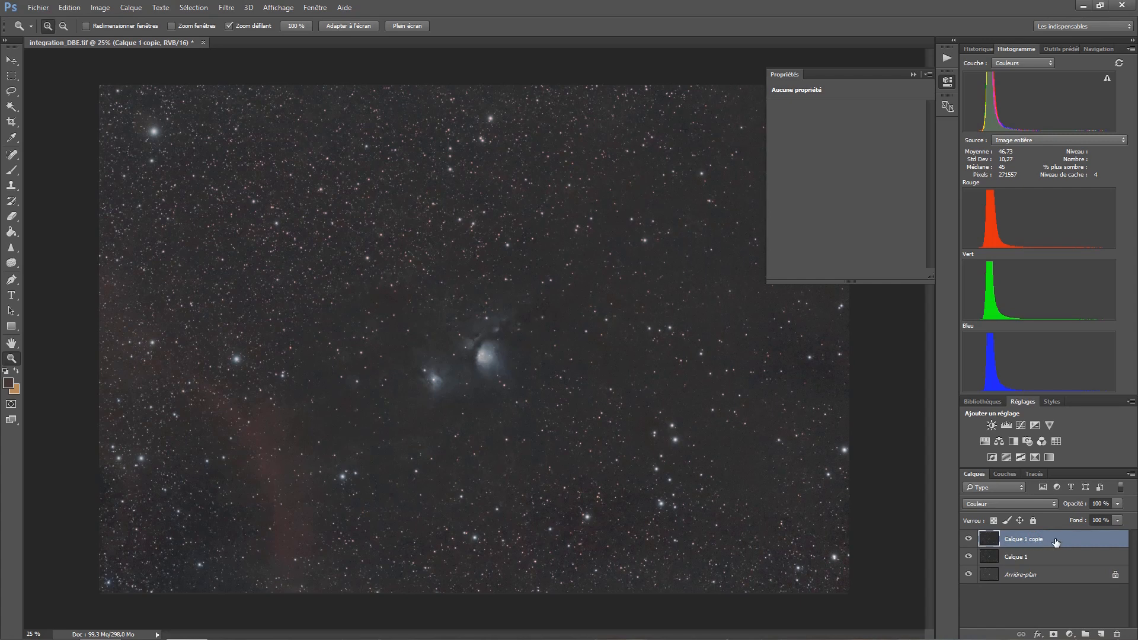
key(h)
double_click(1055, 539)
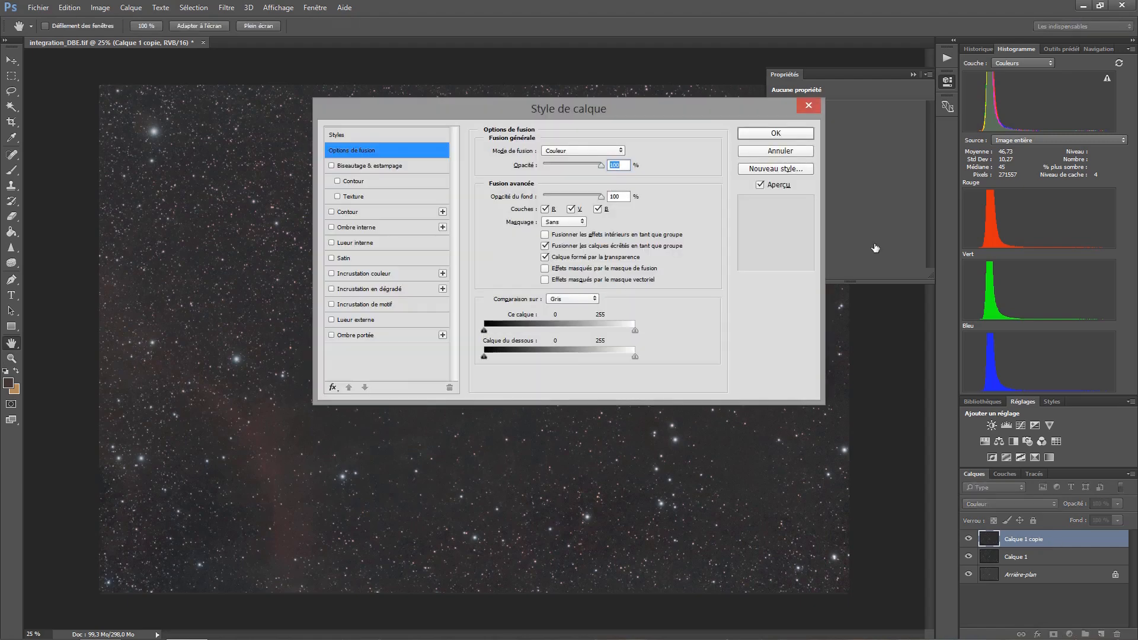
click(786, 151)
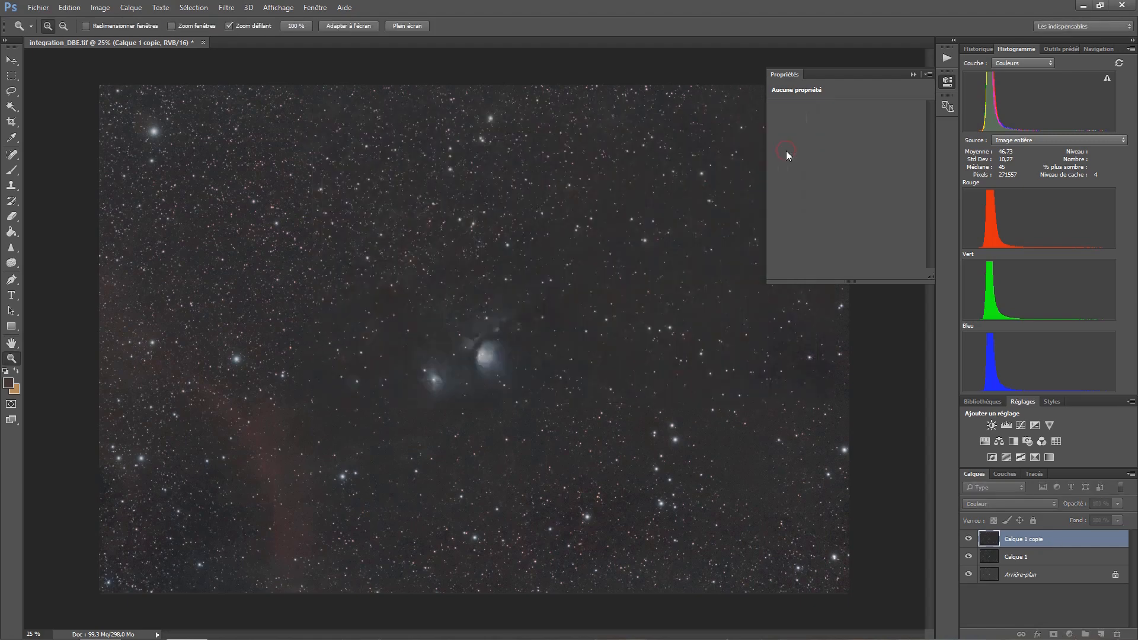
key(ctrl+shift+alt+e)
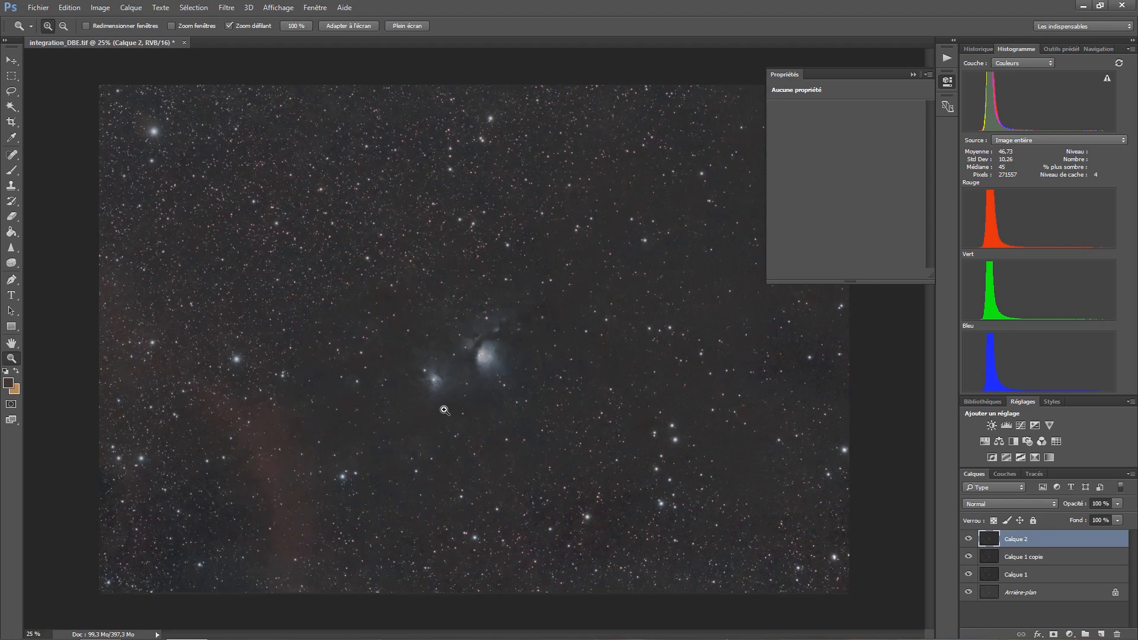
- In a Curves adjustment on the merged layer, sample the sky background at input 39 and lower that point to darken it
key(ctrl+m)
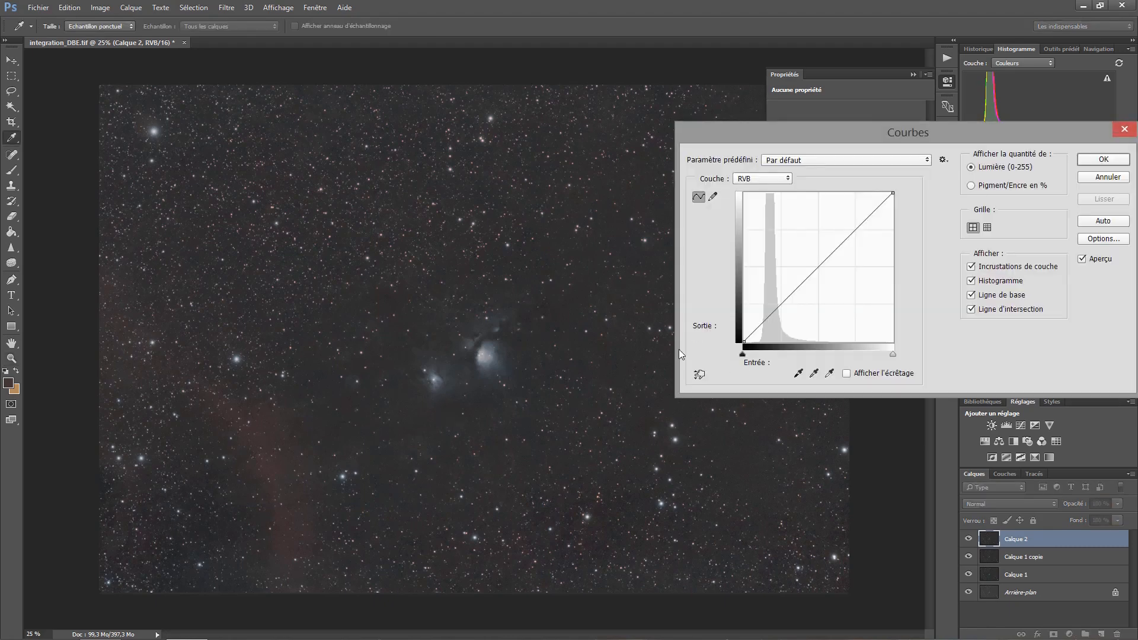
click(699, 374)
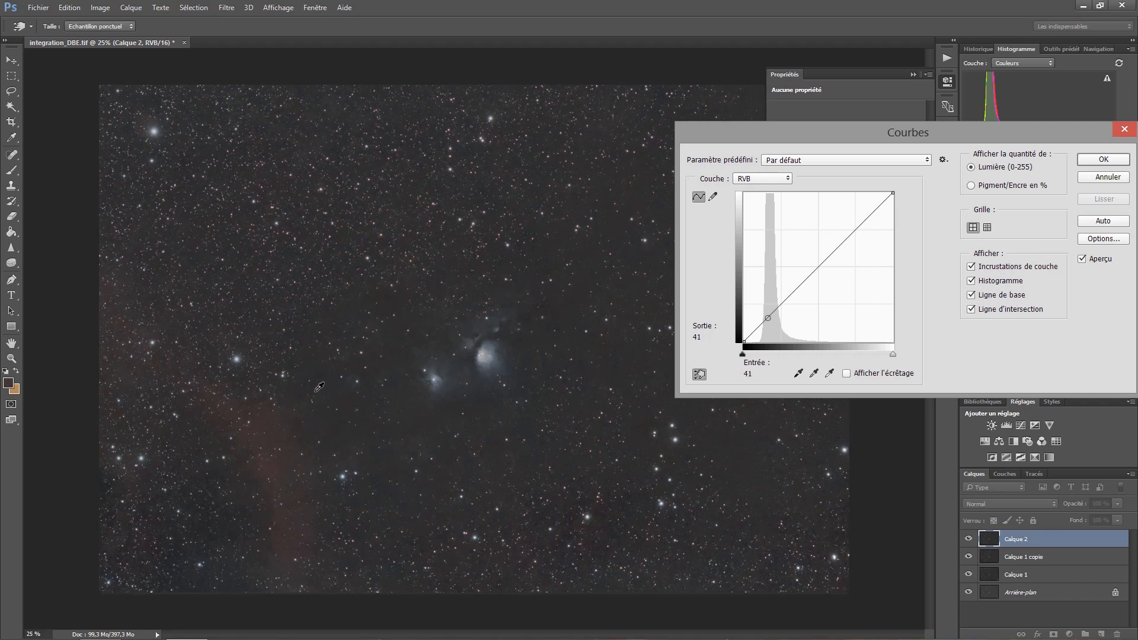
click(311, 367)
ctrl+click(312, 368)
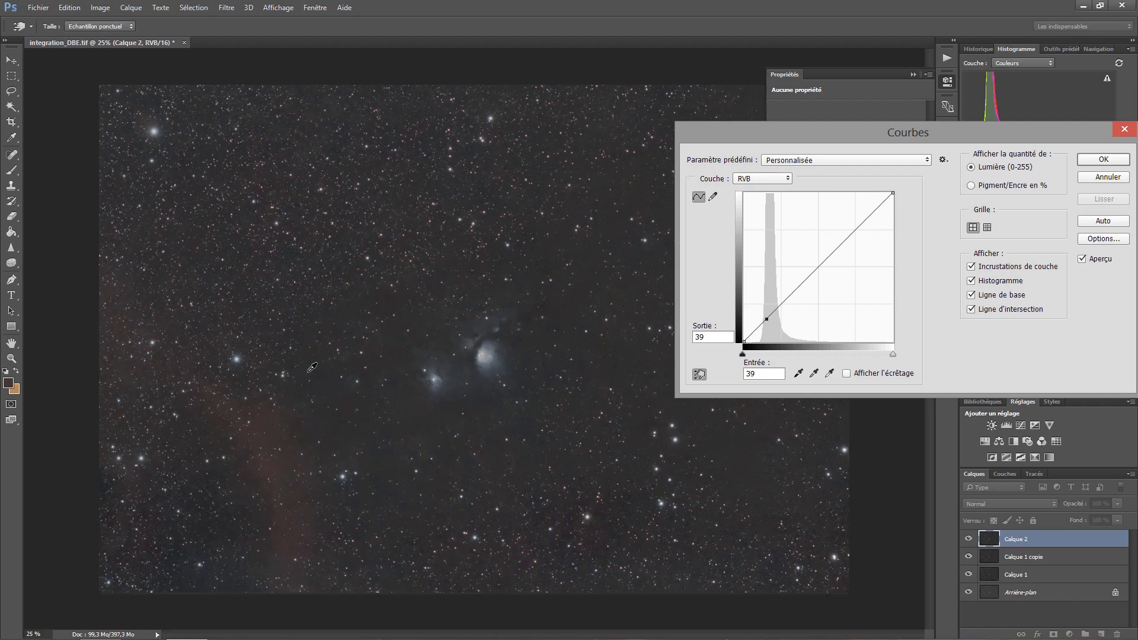
drag(311, 367, 311, 376)
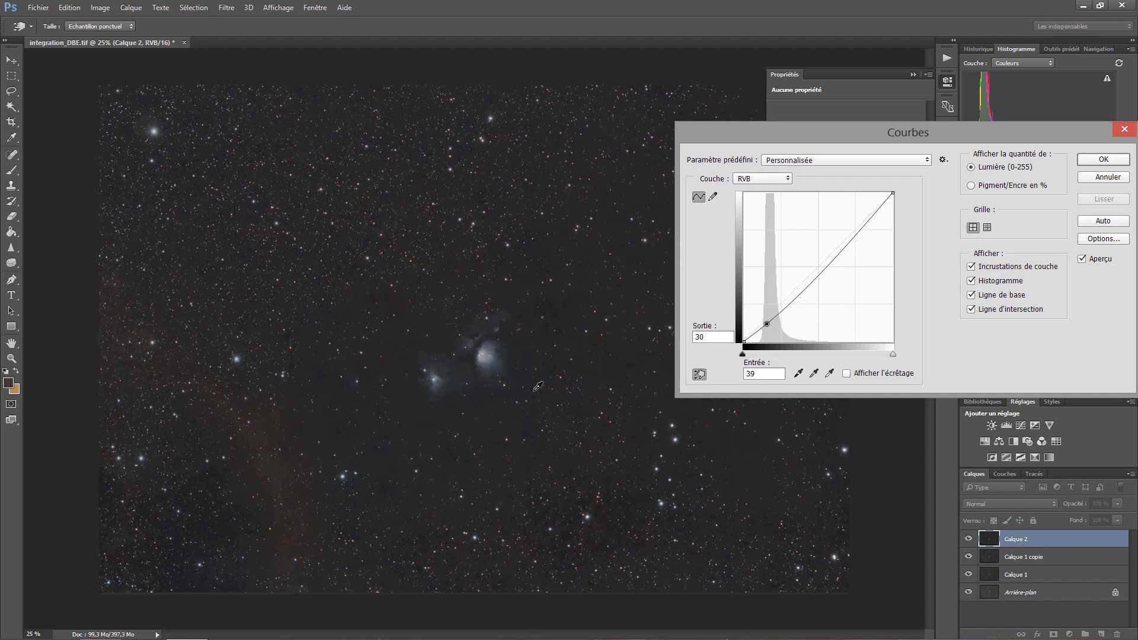
- Add a curve point sampled from the red nebula at input 51 and raise its output to 47
ctrl+click(271, 431)
ctrl+click(278, 460)
key(Up)
key(Up)
key(Up)
key(Up)
key(Up)
key(Up)
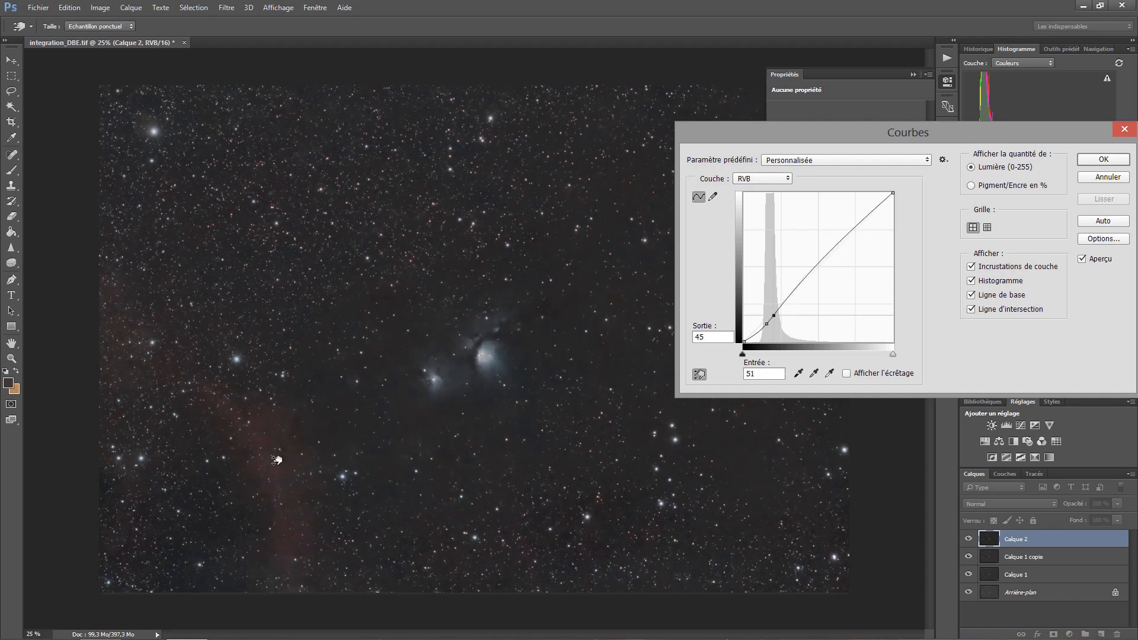
key(Up)
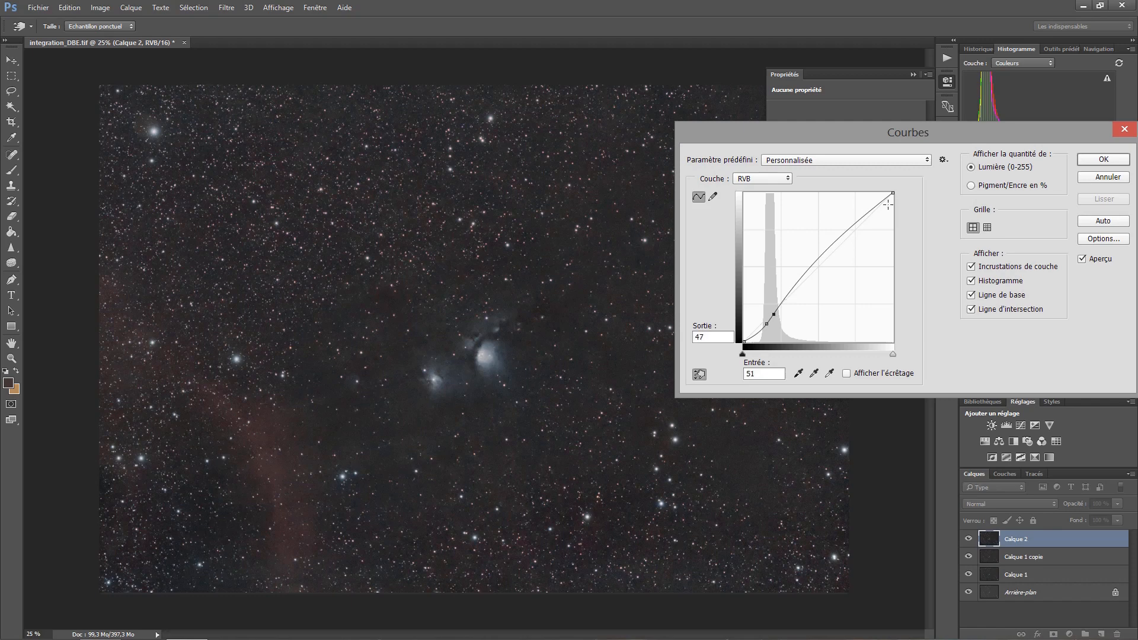
- Add a highlight point to the curve at input 189, output 193, compare the preview, and apply the Curves adjustment
click(848, 231)
mouse_move(847, 232)
mouse_down()
mouse_move(843, 209)
mouse_move(854, 229)
mouse_up()
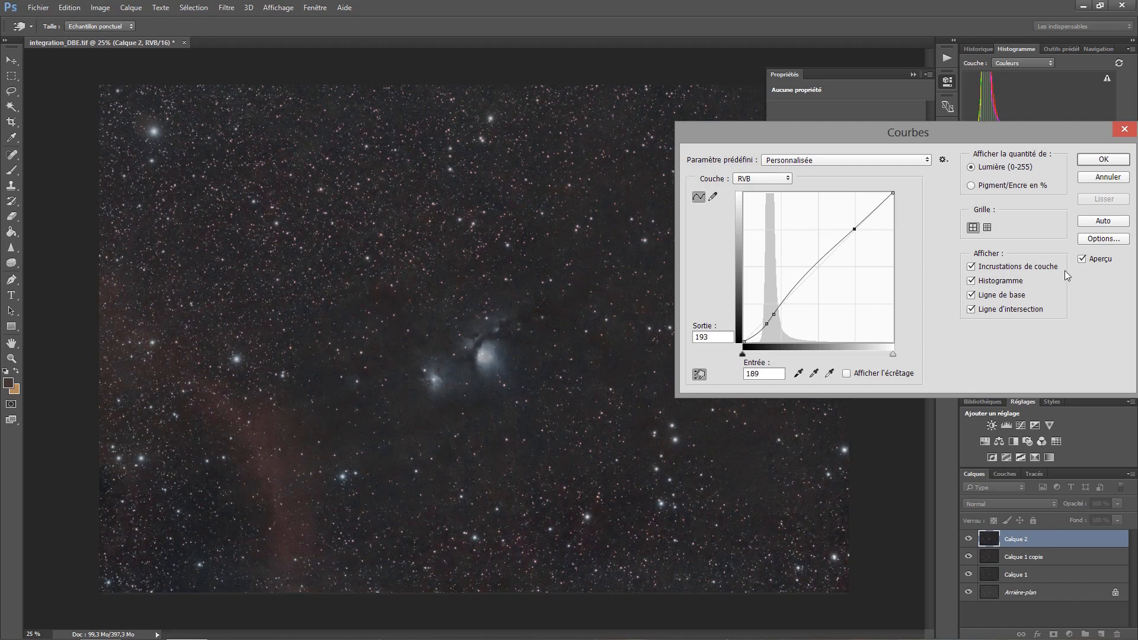
click(1081, 258)
click(1082, 259)
click(1102, 160)
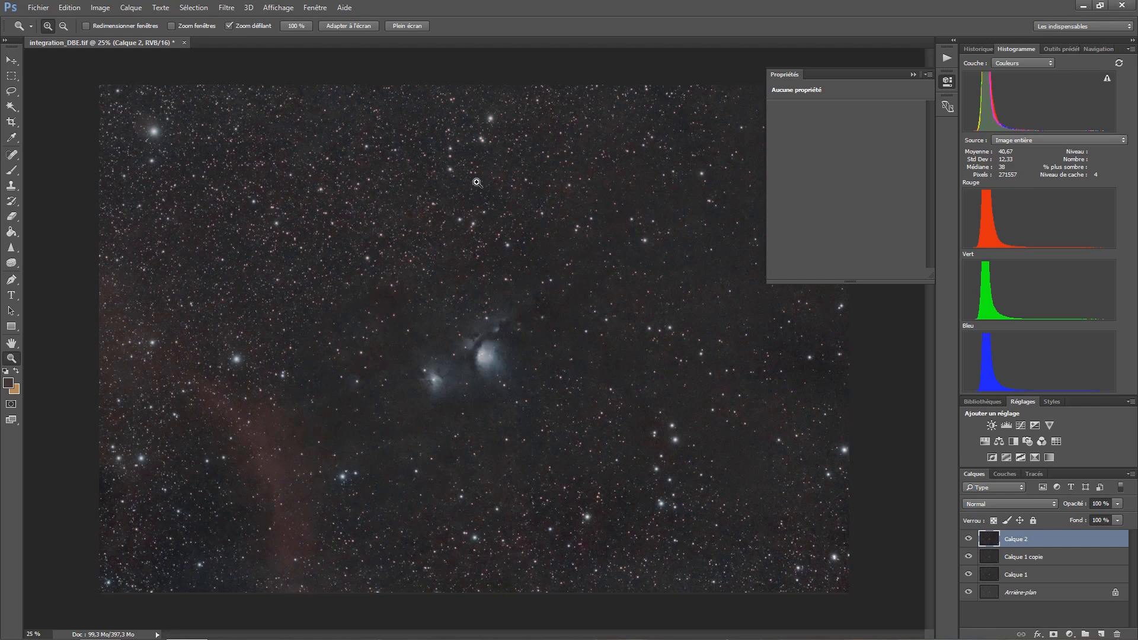
- Convert the image to Lab colour mode without flattening the layers and display its channels
click(101, 7)
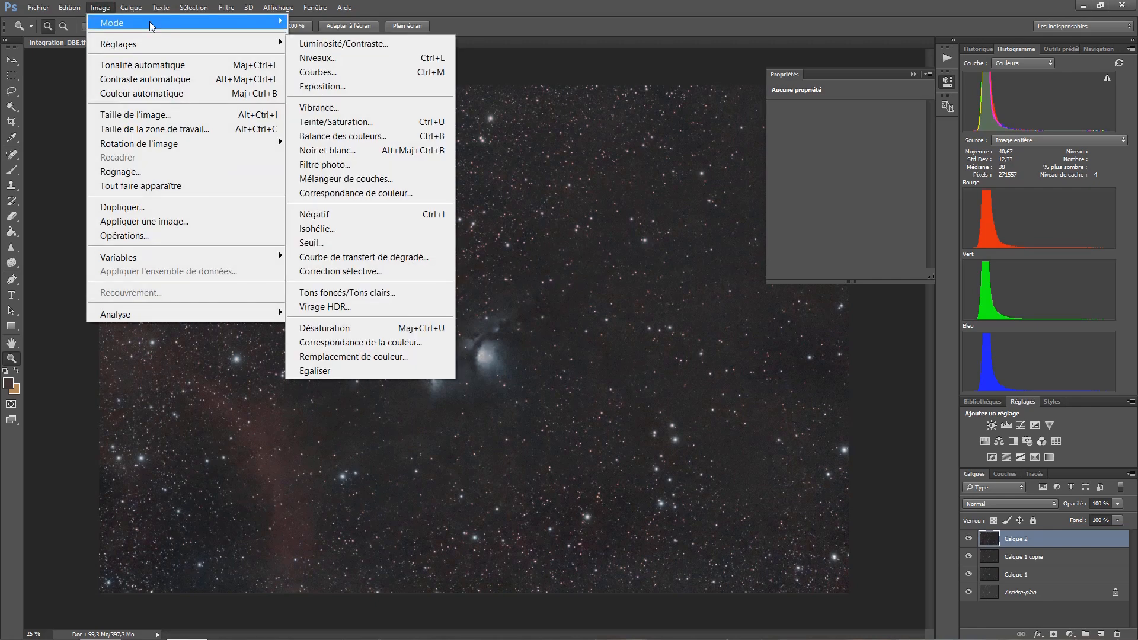
mouse_move(150, 22)
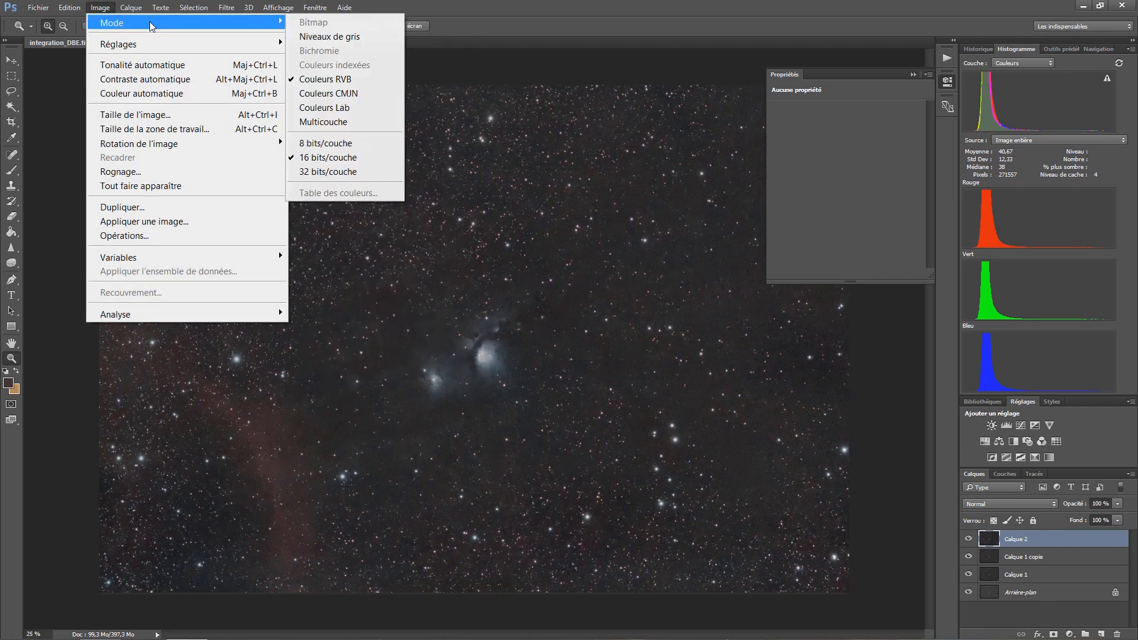
click(333, 113)
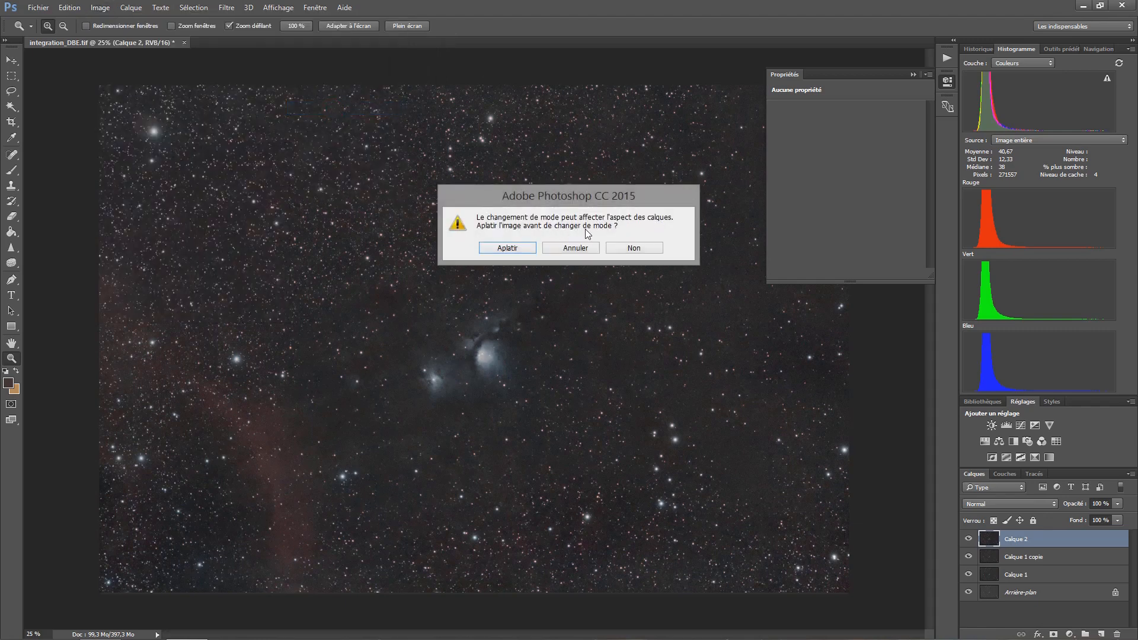
click(634, 249)
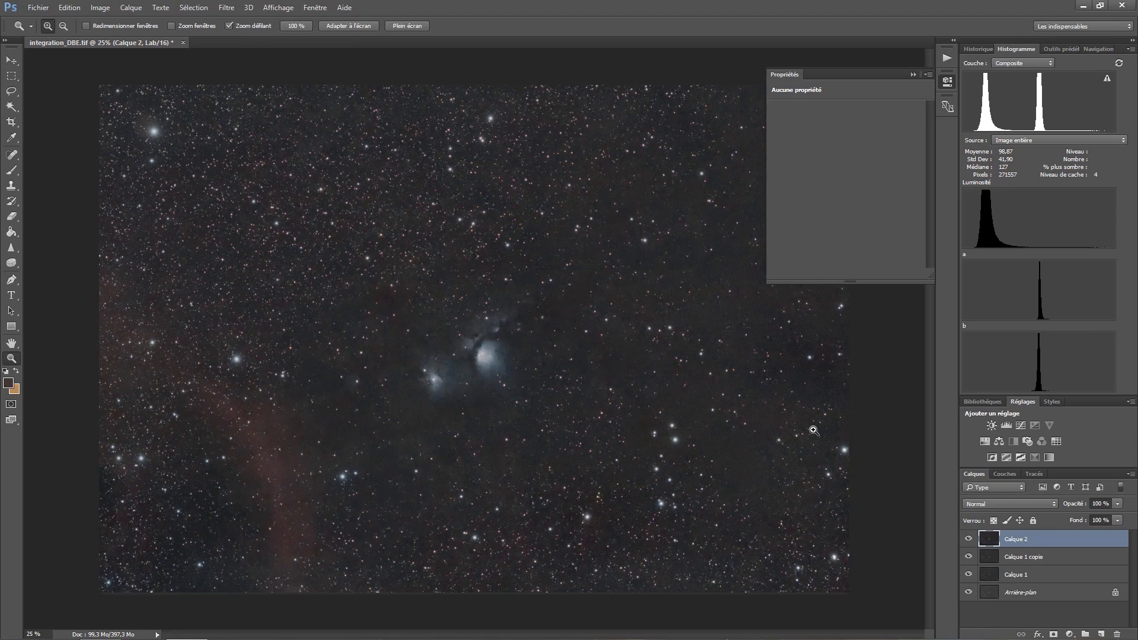
click(1002, 473)
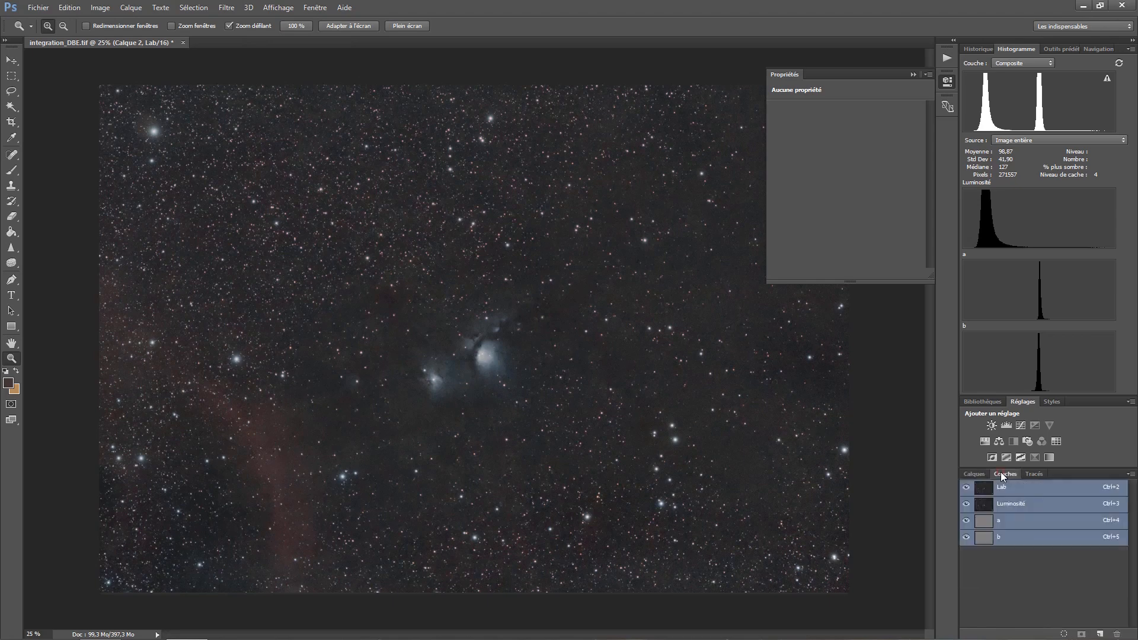
- Inspect the Luminosité, a and b channels of the Lab image individually, comparing a and b repeatedly
click(1019, 504)
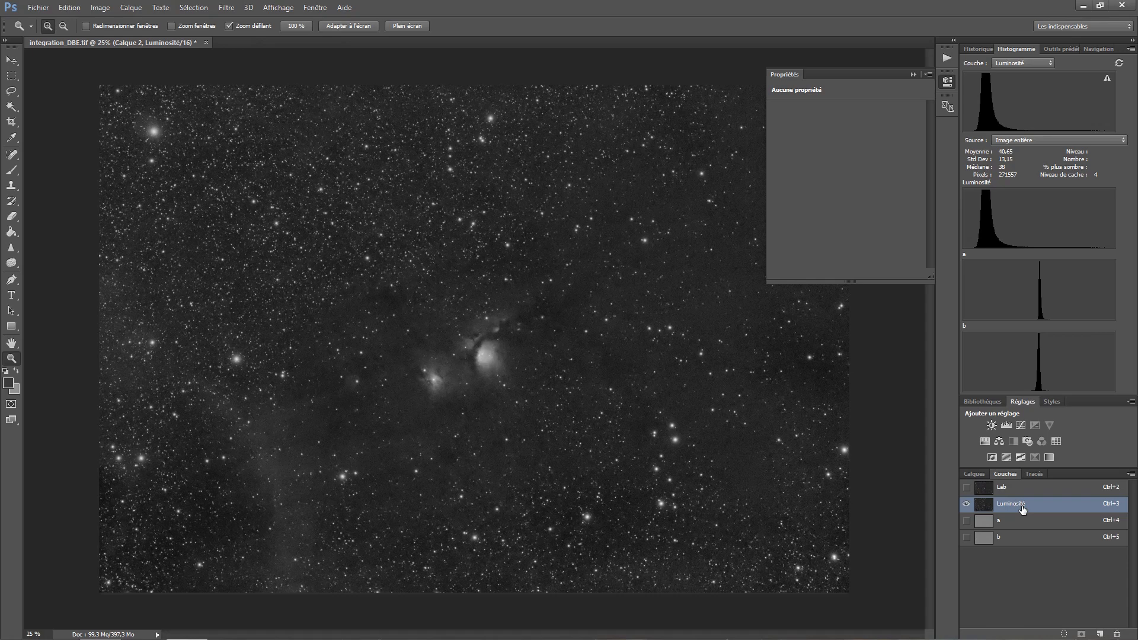
click(1014, 521)
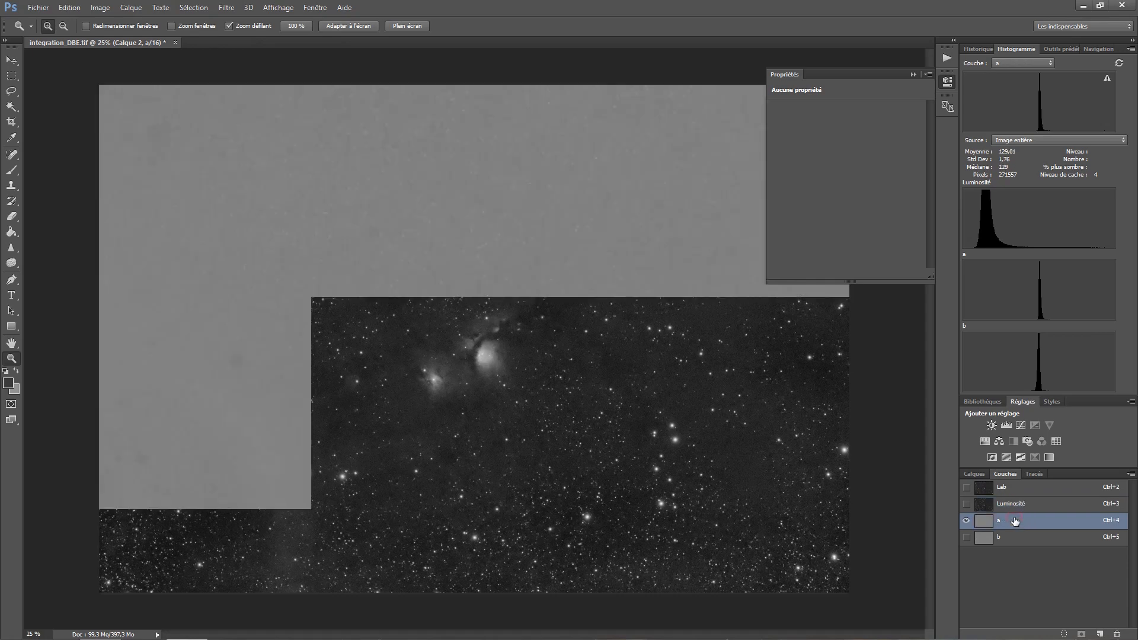
click(1015, 539)
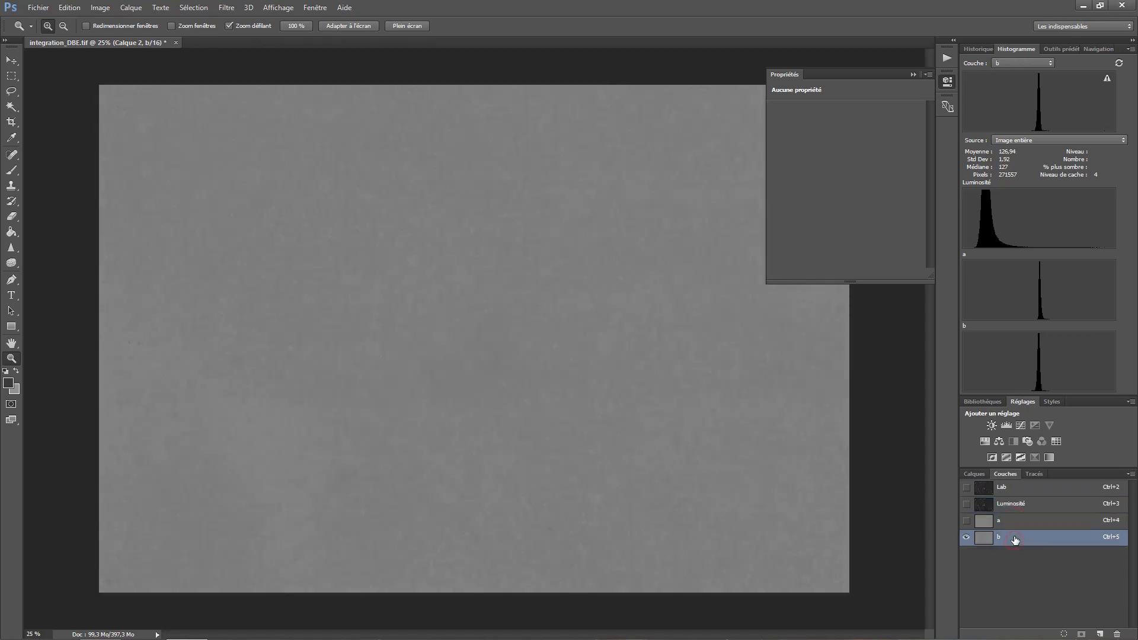
click(1016, 526)
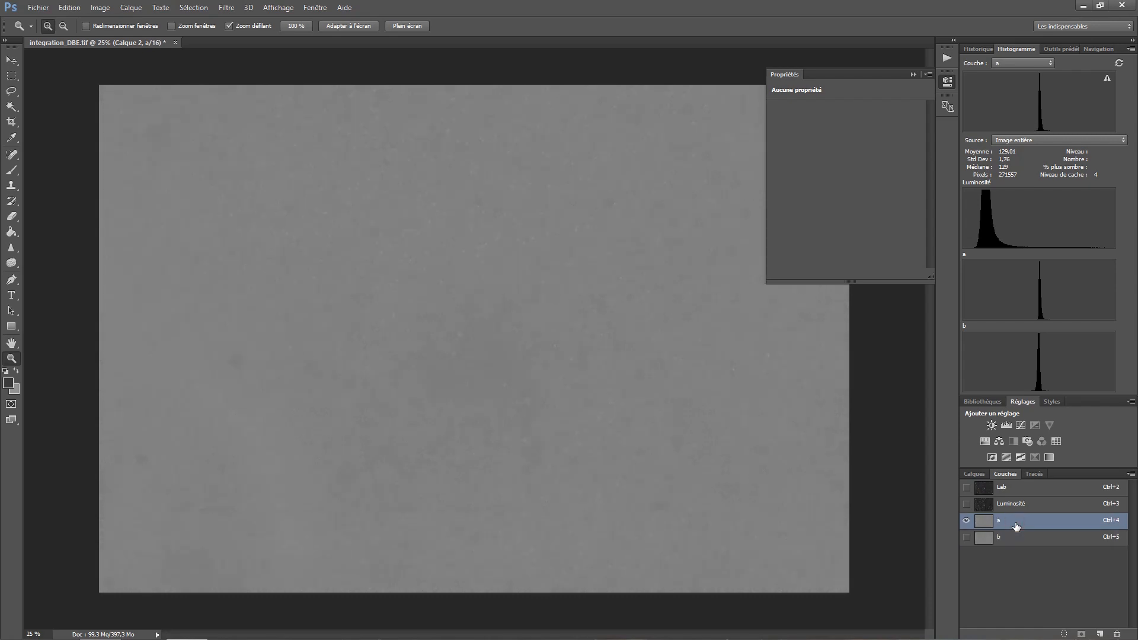
click(1016, 540)
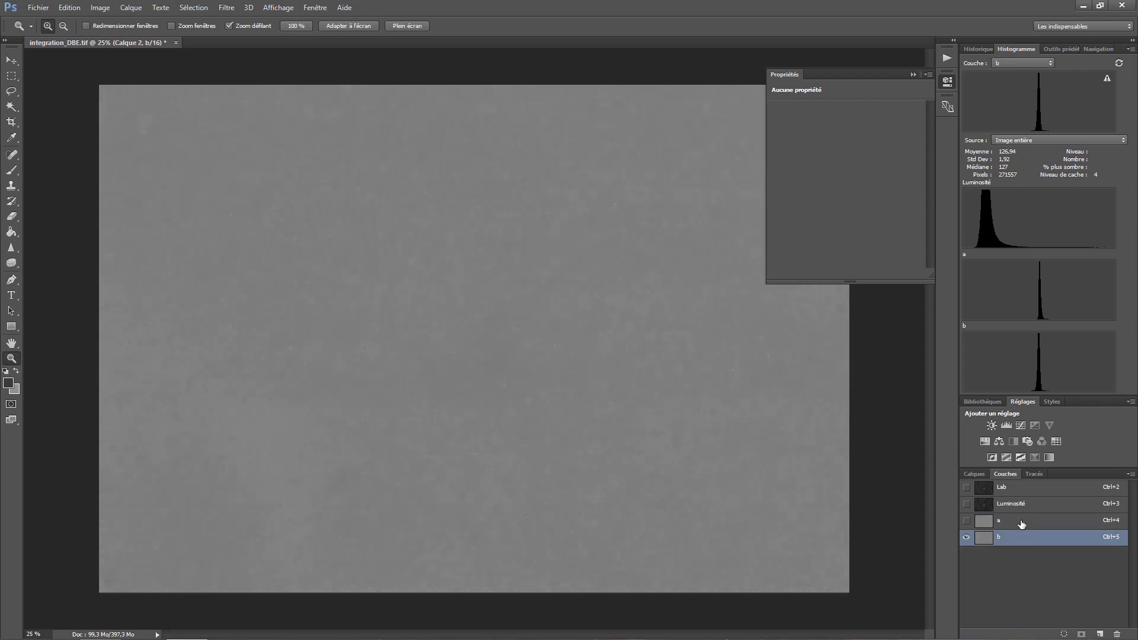
click(1021, 524)
click(1019, 538)
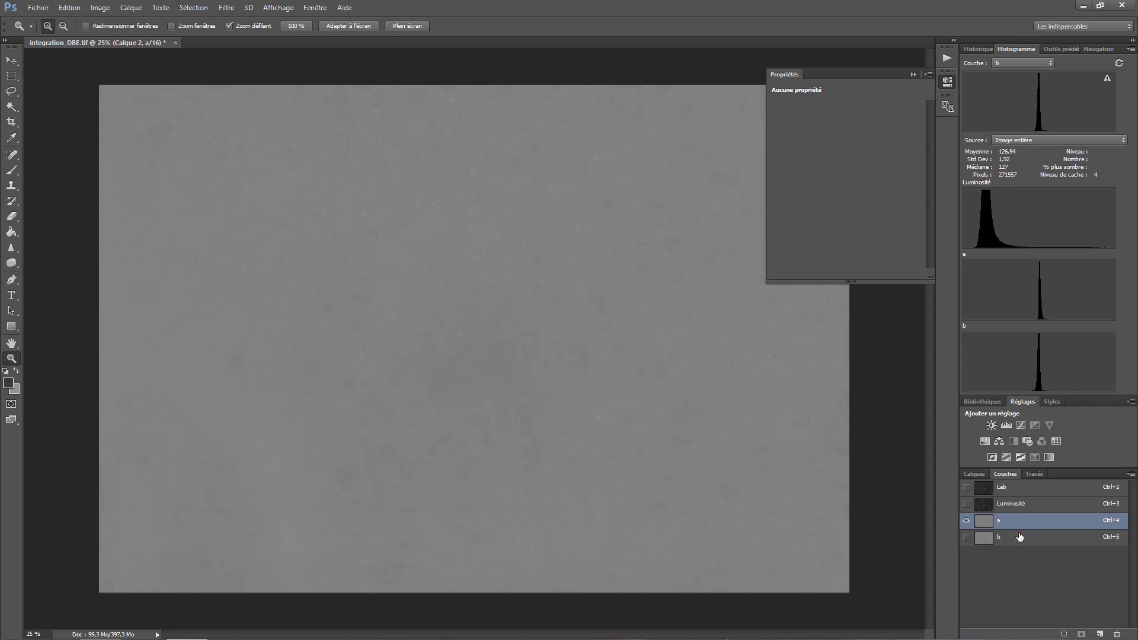
click(1020, 527)
click(1020, 538)
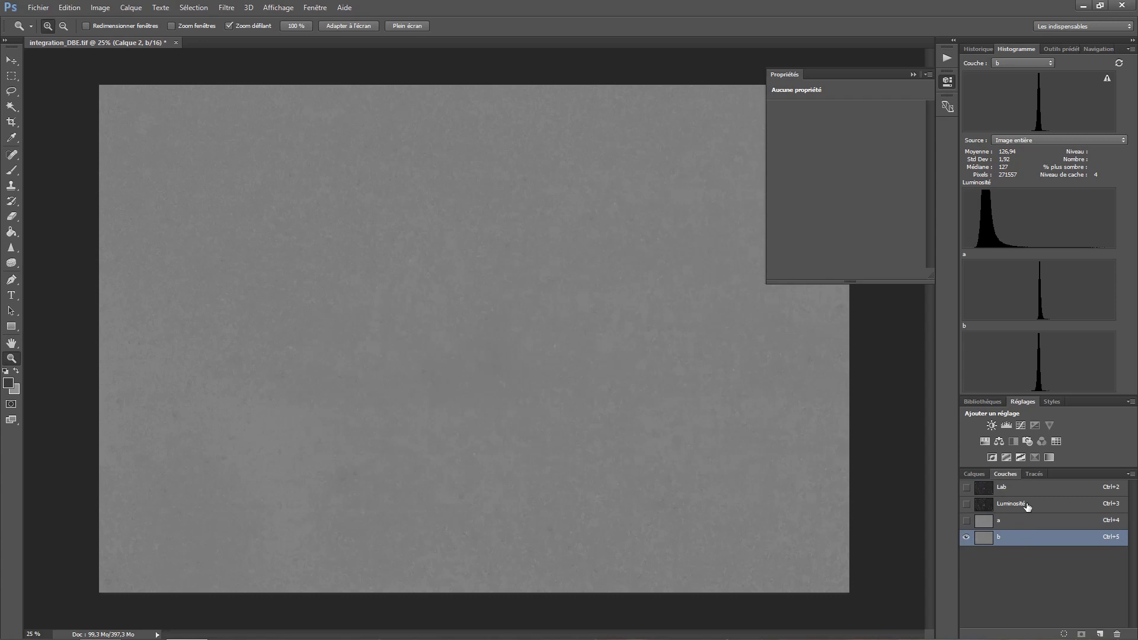
- Copy the entire Luminosité channel, restore the Lab composite and paste the copy as a new layer above Calque 2
click(1027, 505)
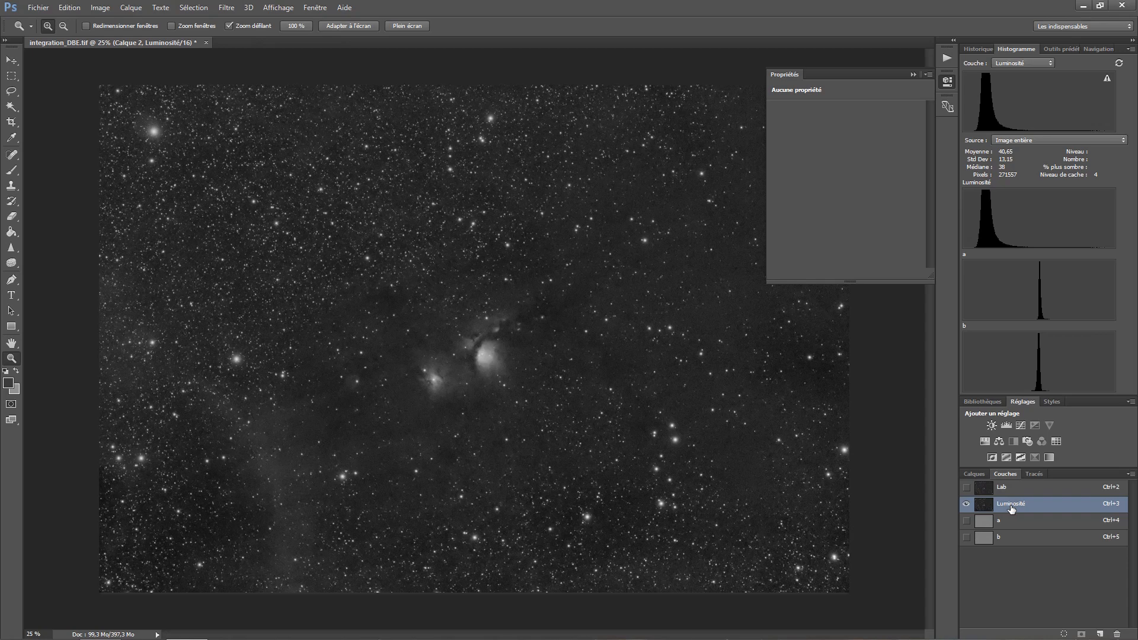
ctrl+click(1011, 508)
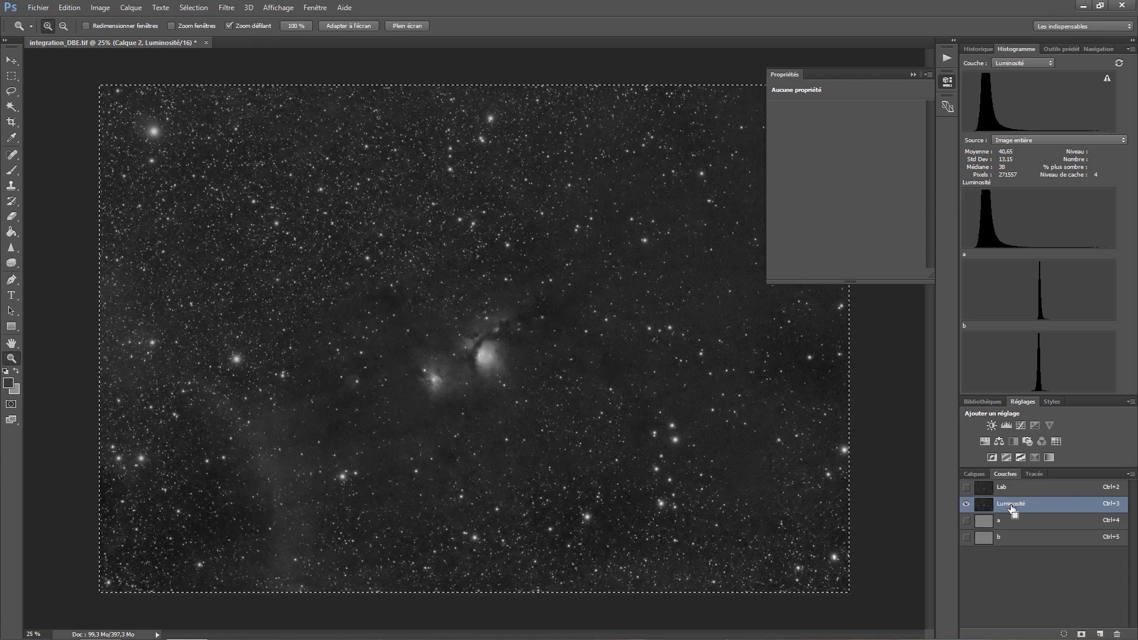
click(1014, 488)
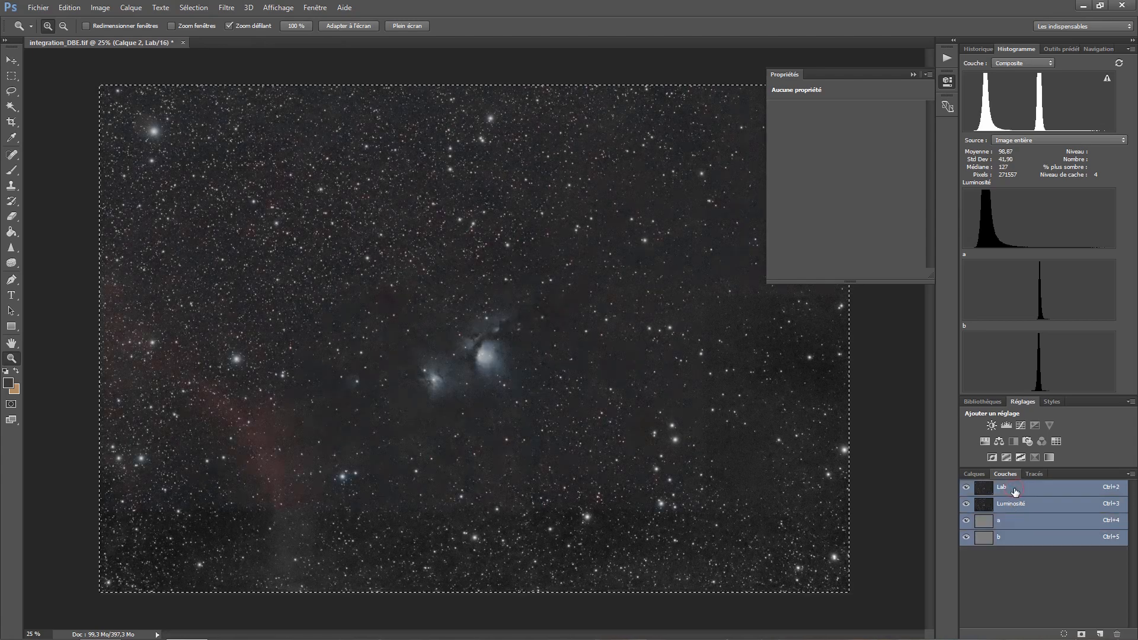
click(982, 474)
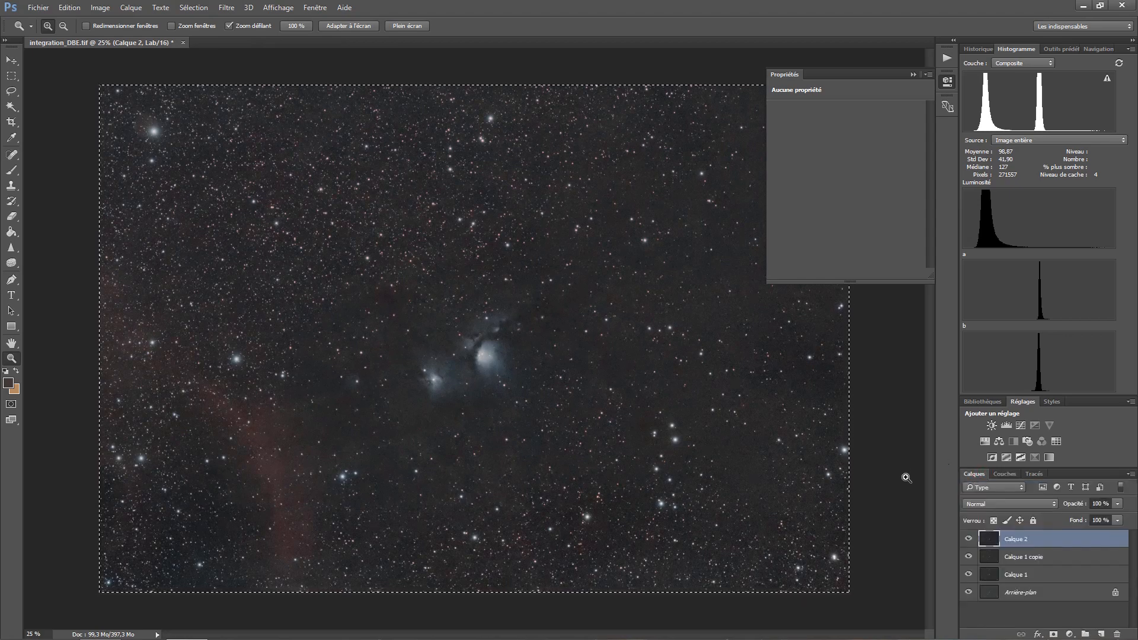
key(ctrl+shift+alt+n)
key(ctrl+d)
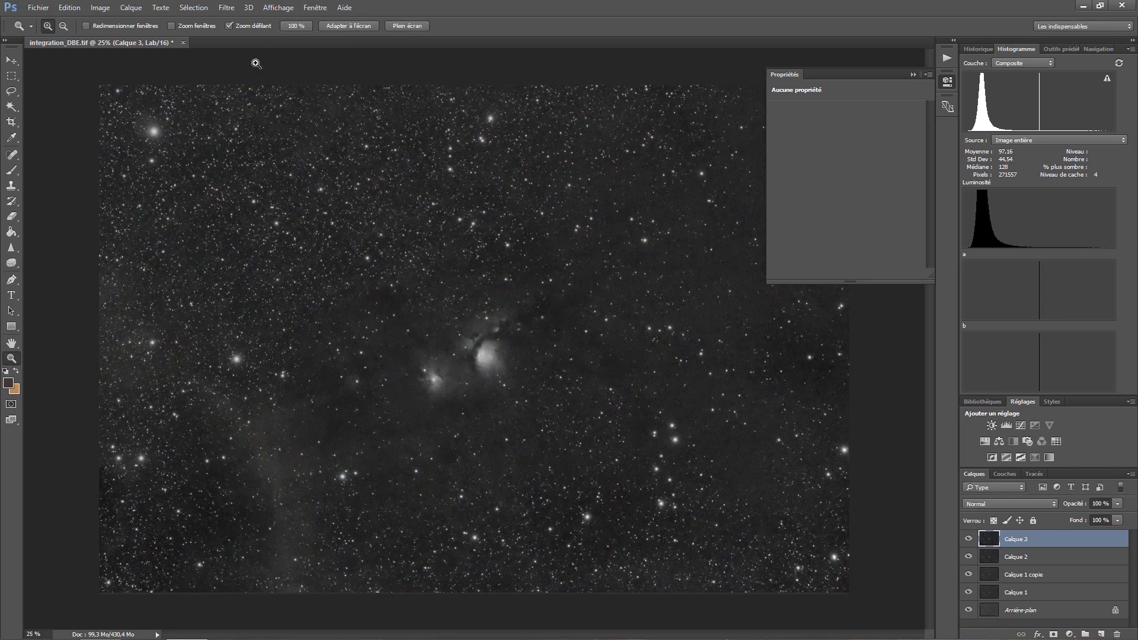
- Convert the image back to RGB colour mode without flattening the layers
click(91, 9)
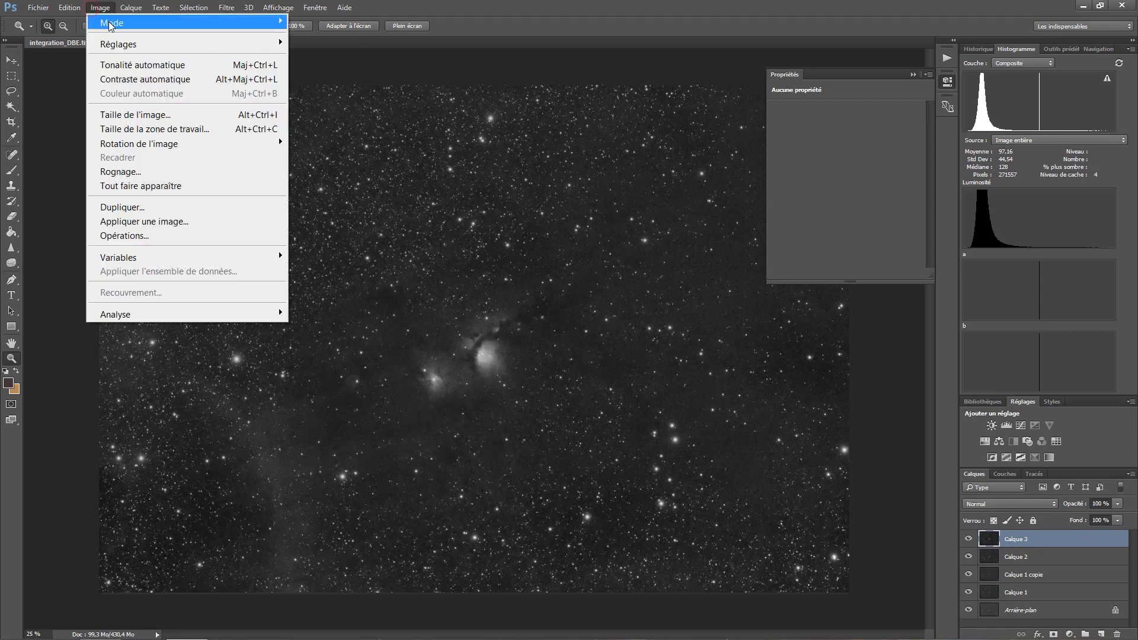
mouse_move(145, 22)
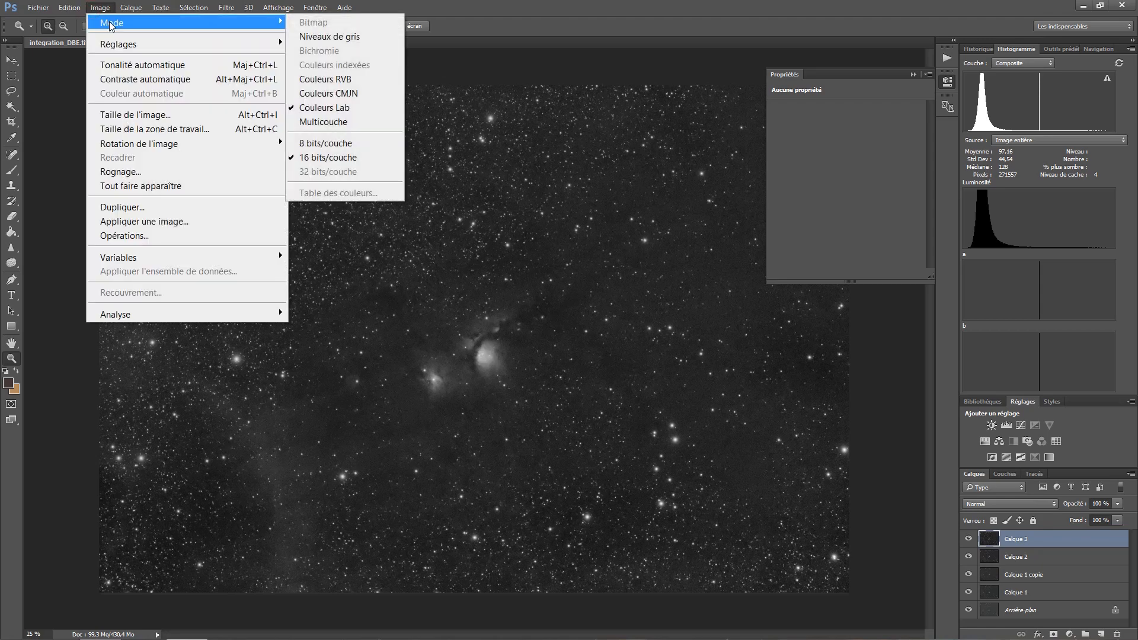
click(351, 80)
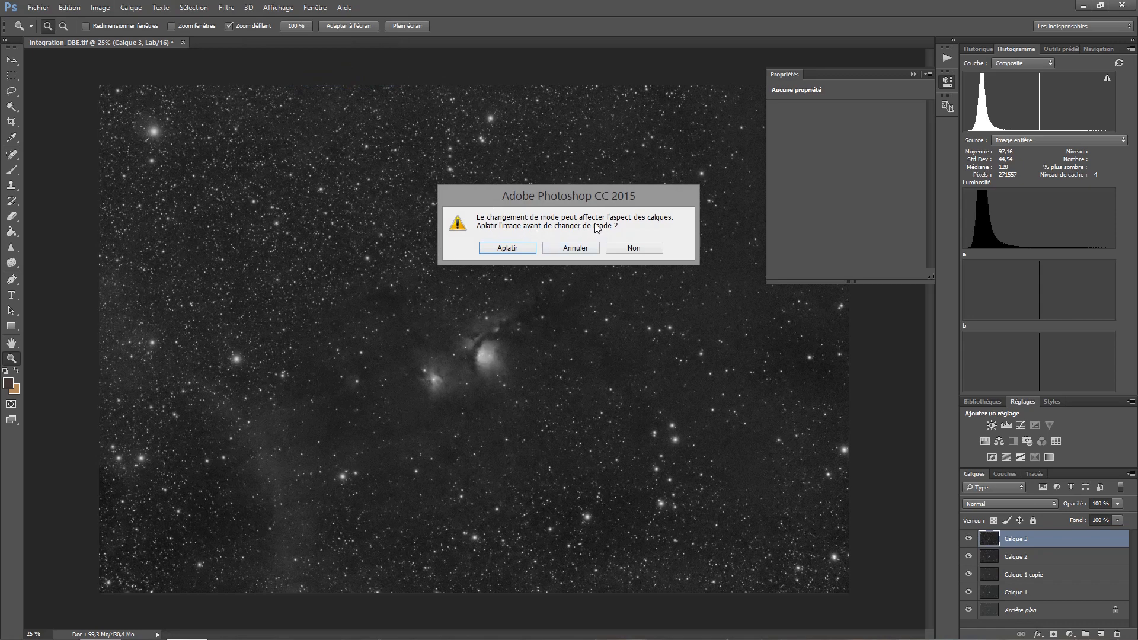
click(633, 248)
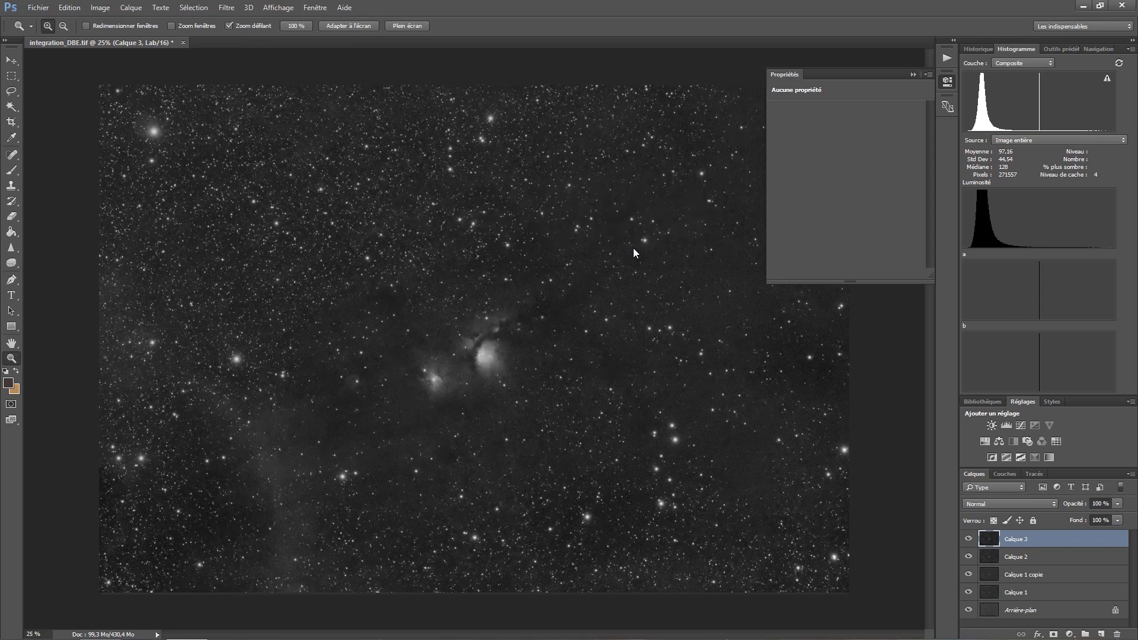
- Hide the pasted luminance layer and add a Selective Color adjustment layer with default settings directly above Calque 2
click(968, 539)
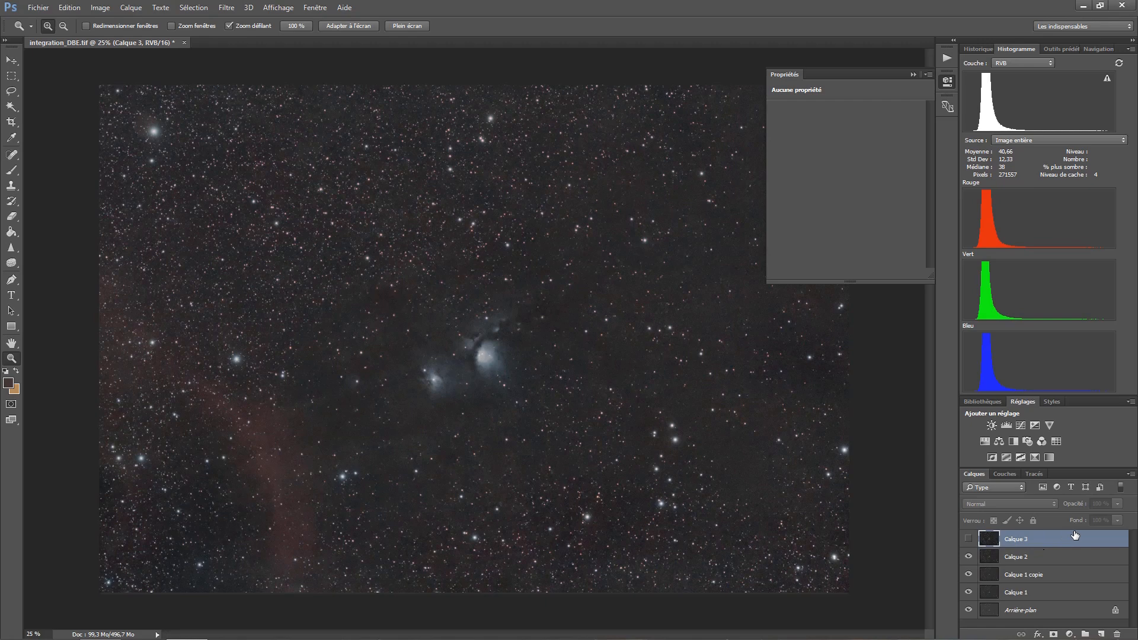
click(1013, 558)
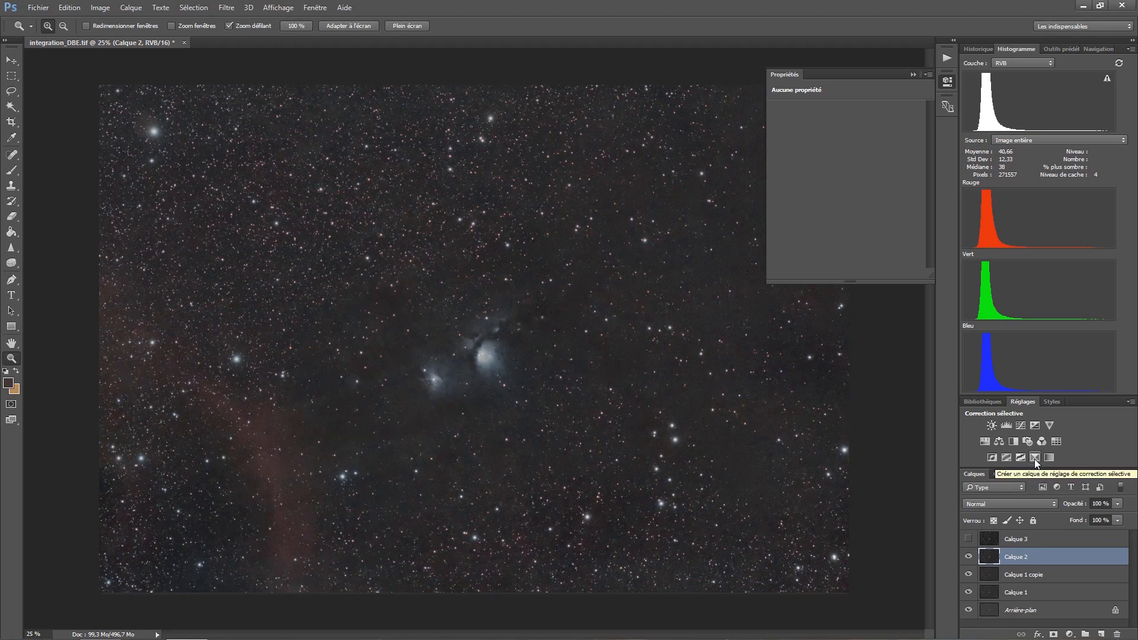
click(1070, 634)
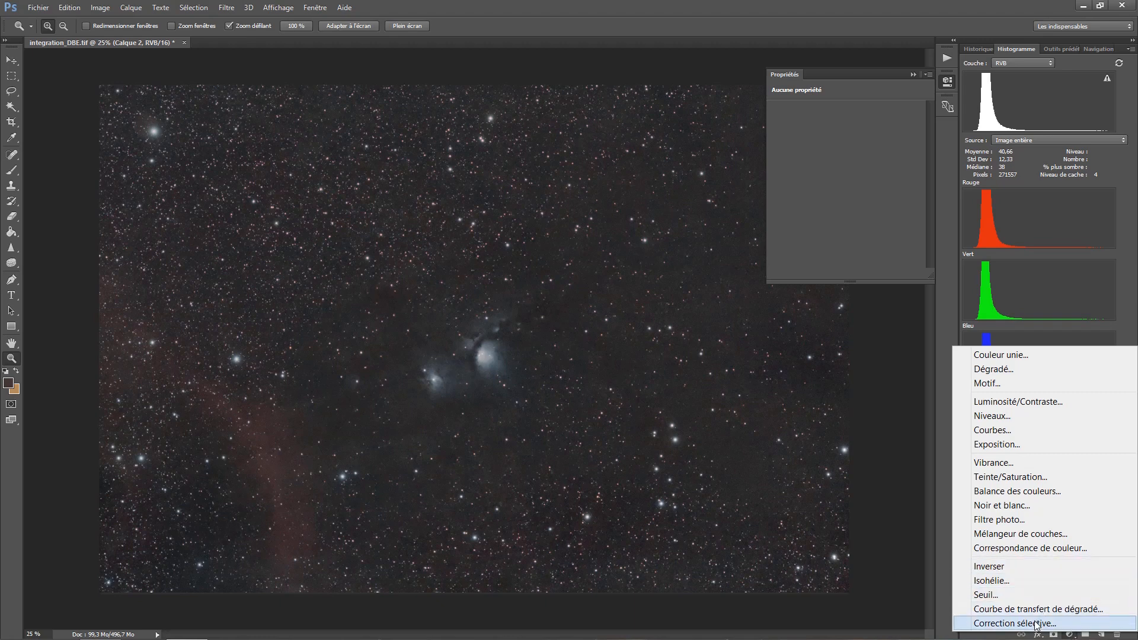
click(894, 360)
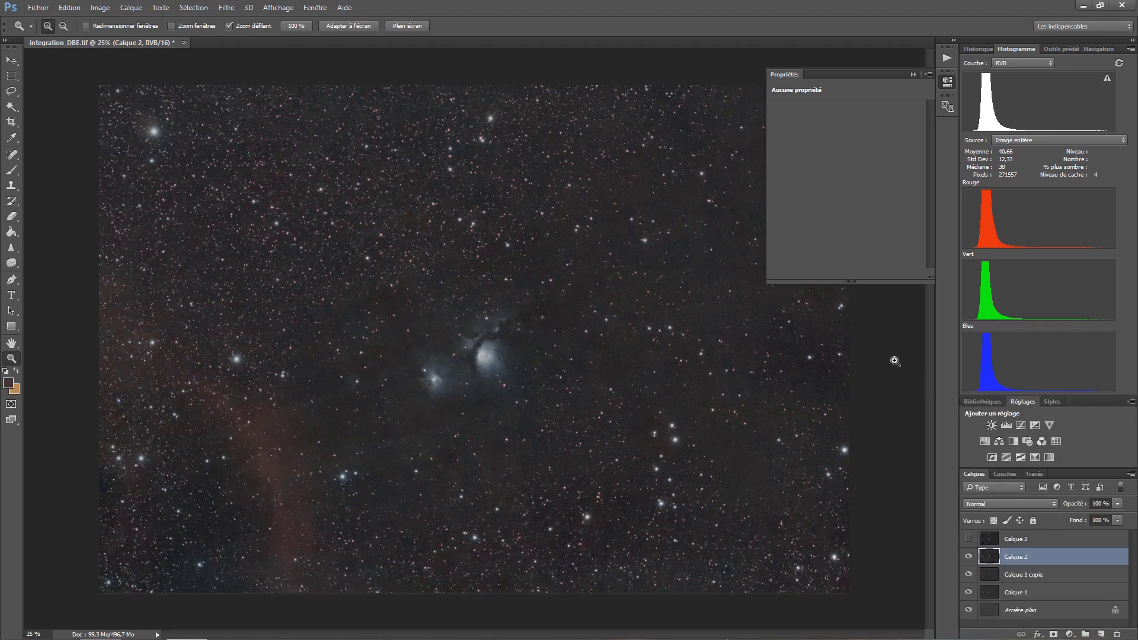
click(140, 10)
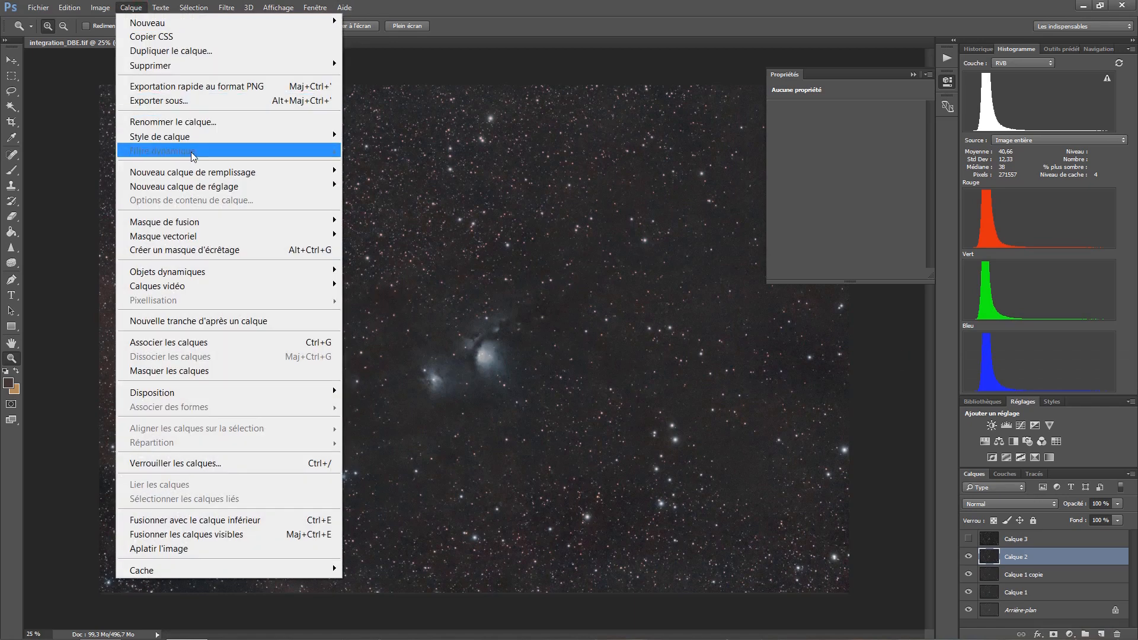
mouse_move(218, 193)
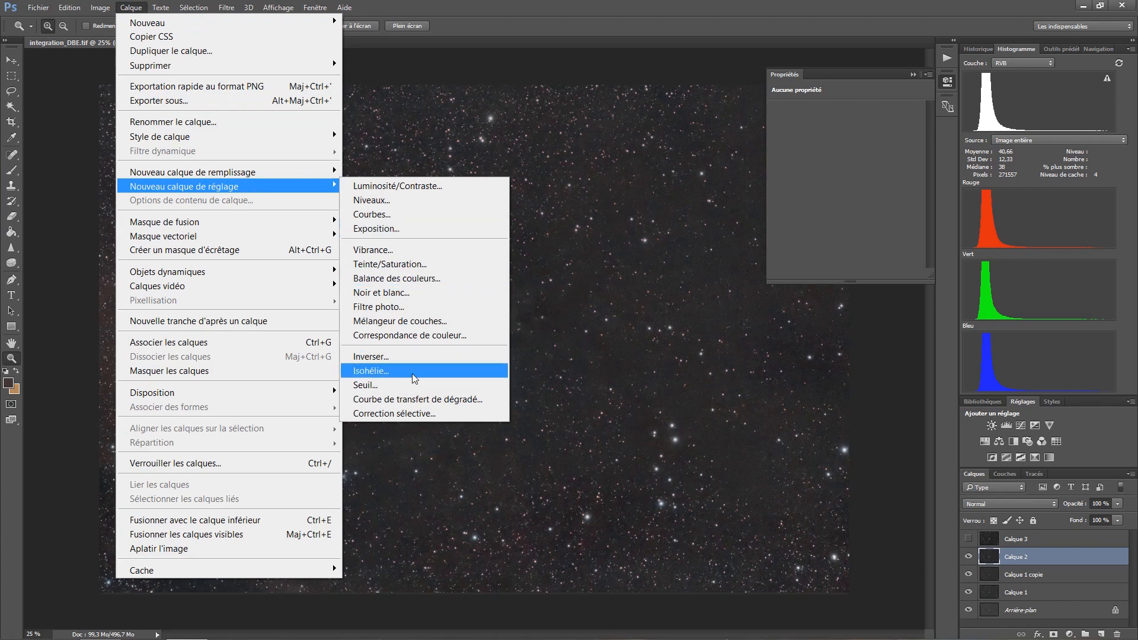
click(418, 414)
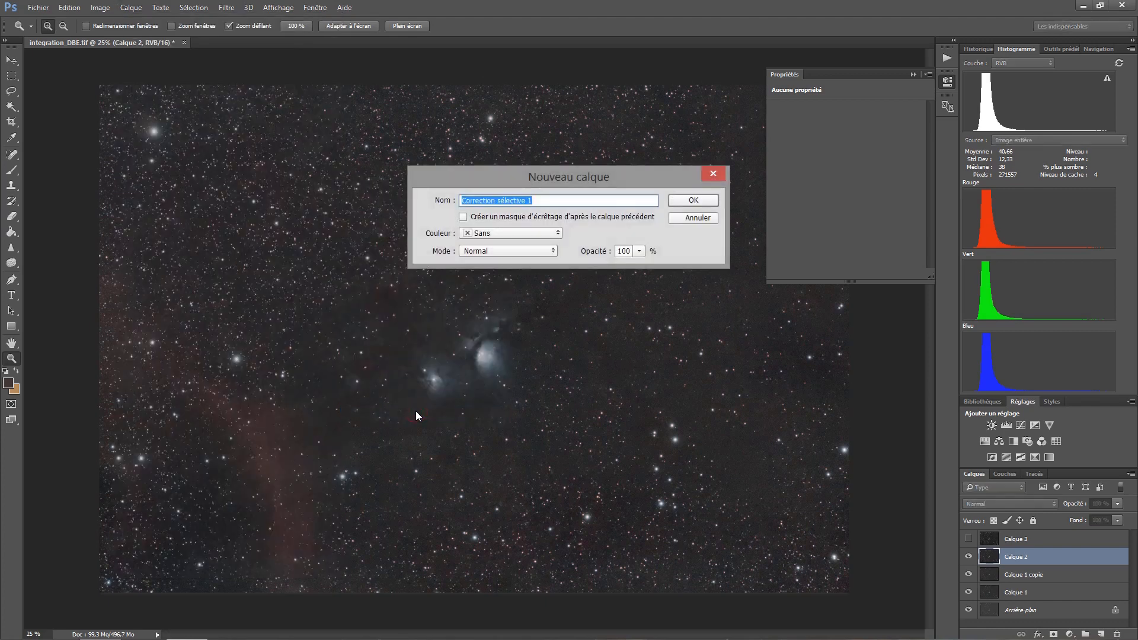
click(701, 201)
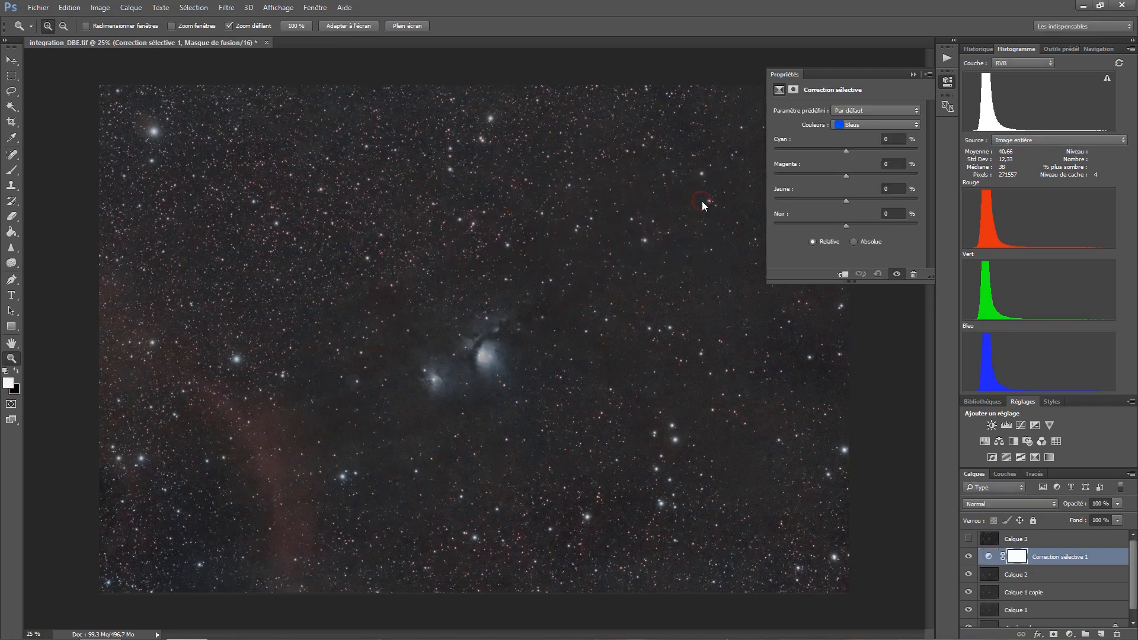
- Try choosing a colour range in the Selective Color adjustment and strongly reducing its cyan
click(988, 556)
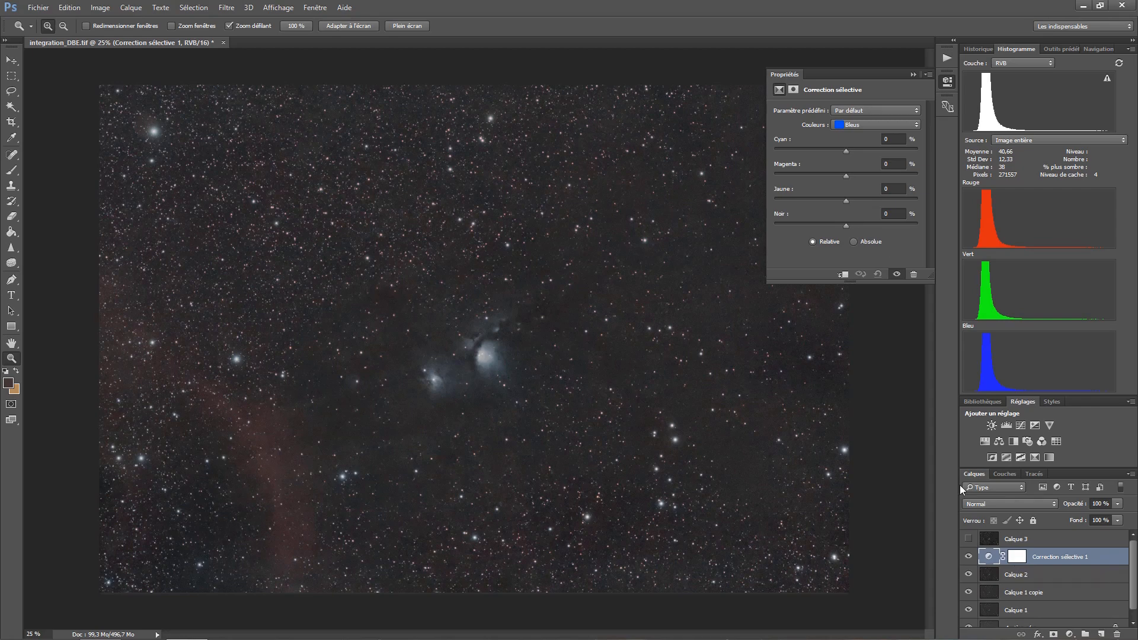
click(868, 122)
click(864, 133)
drag(845, 151, 765, 159)
- Examine the red, green and blue channels of Calque 2 individually and compare how the nebula appears in each
click(1035, 576)
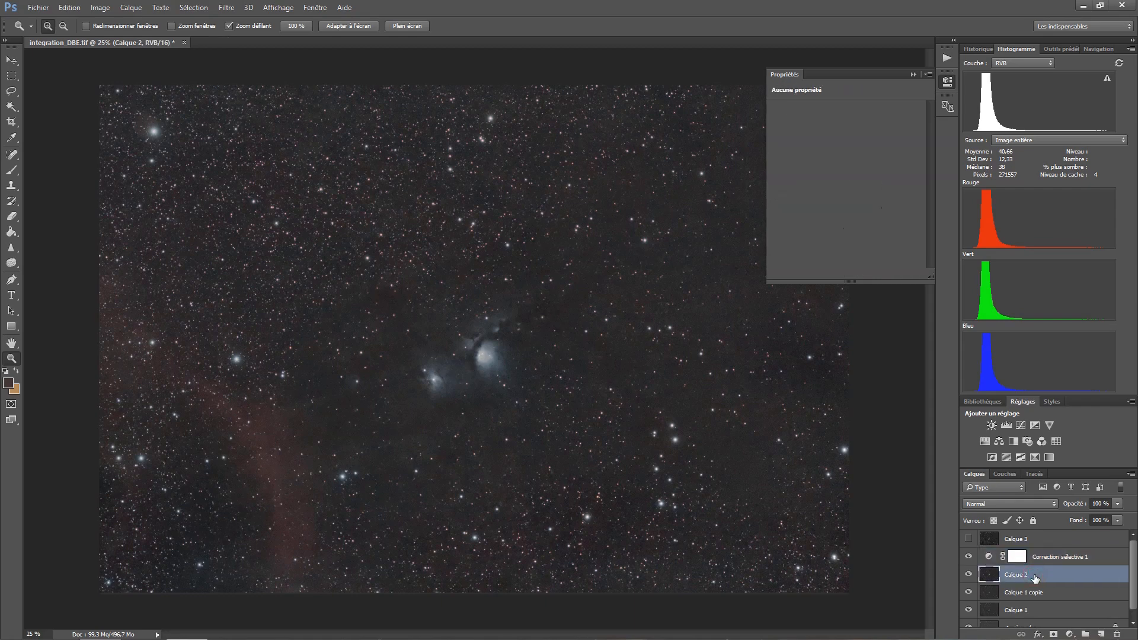
click(1001, 474)
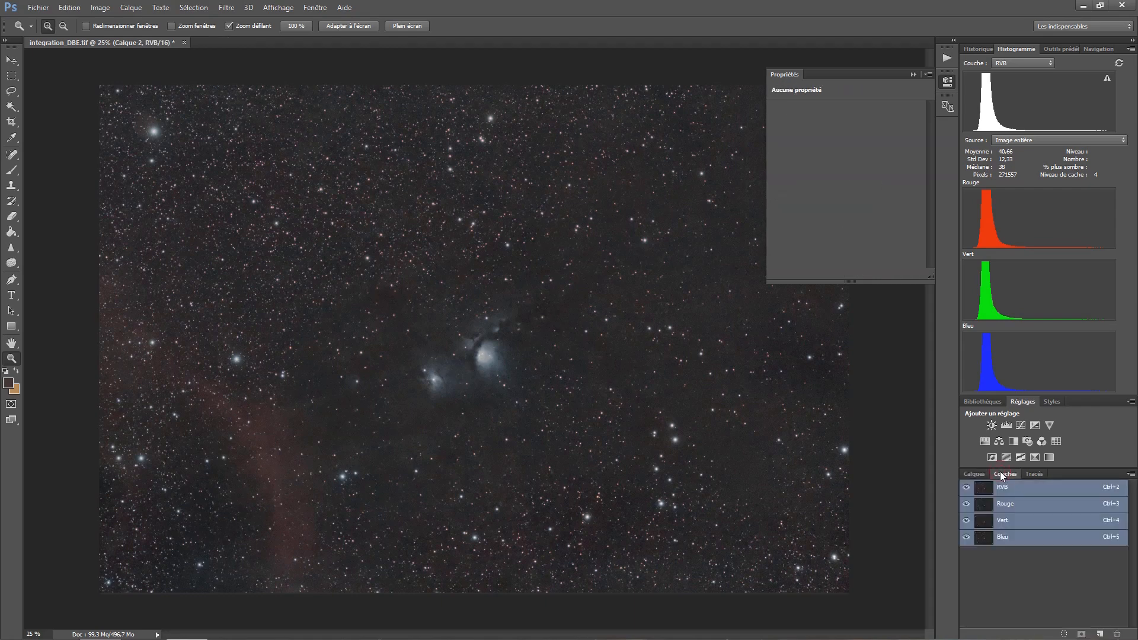
click(1003, 504)
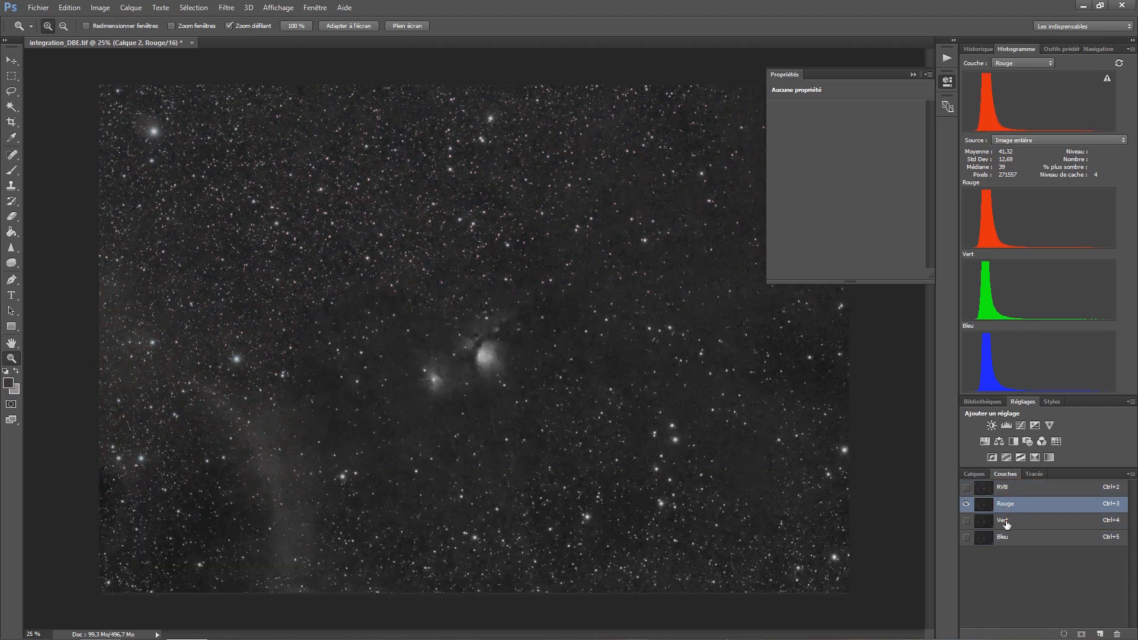
click(1005, 522)
click(1007, 537)
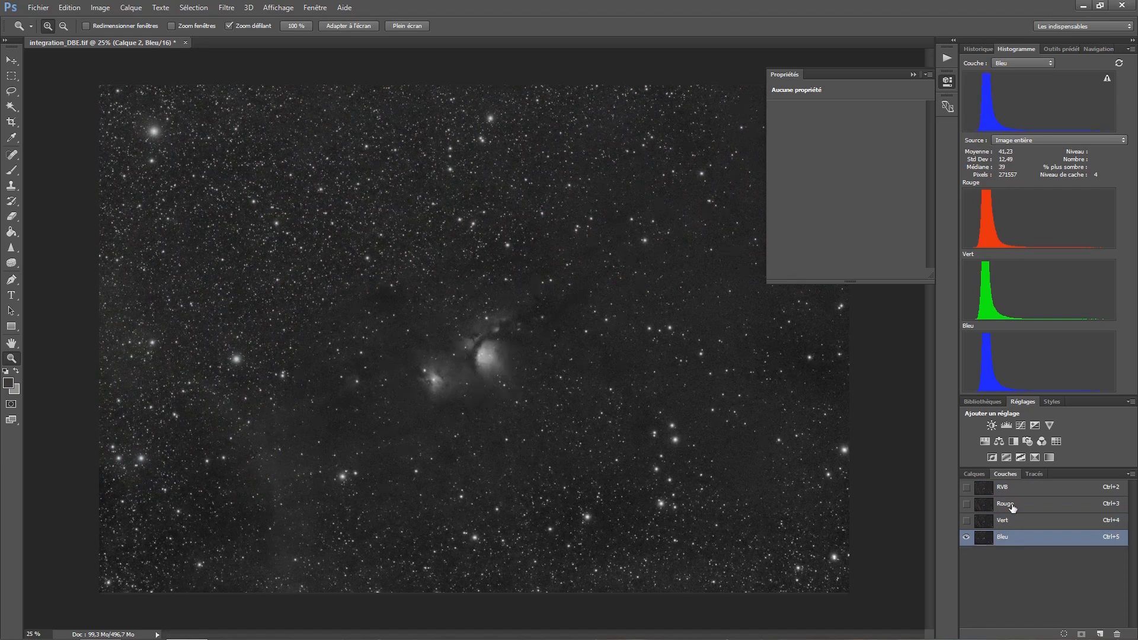
click(1012, 508)
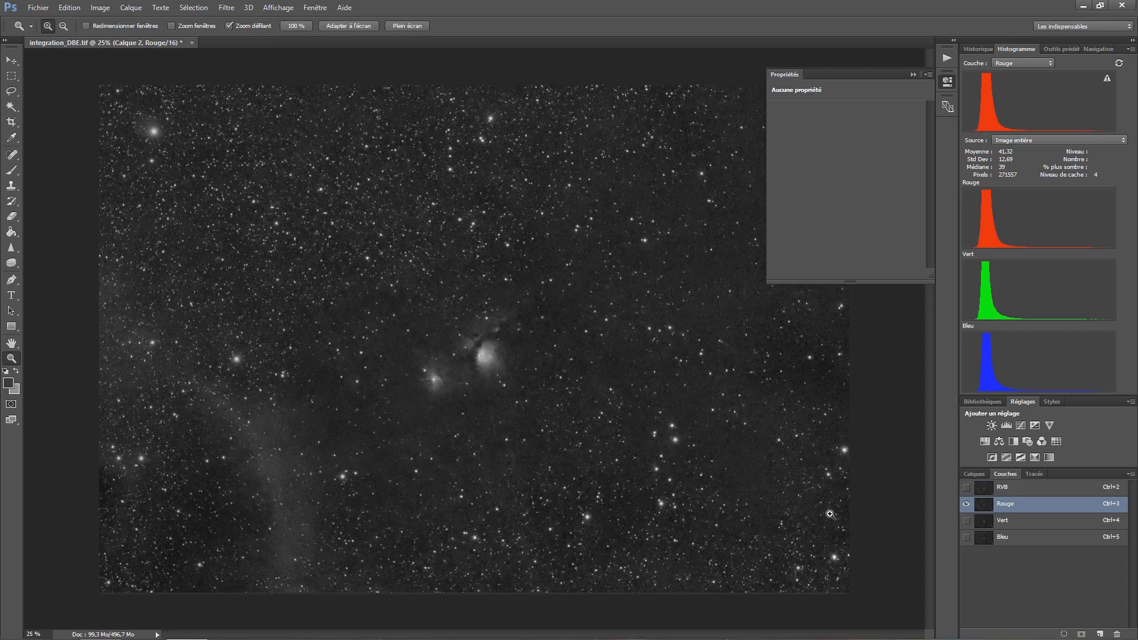
click(1034, 524)
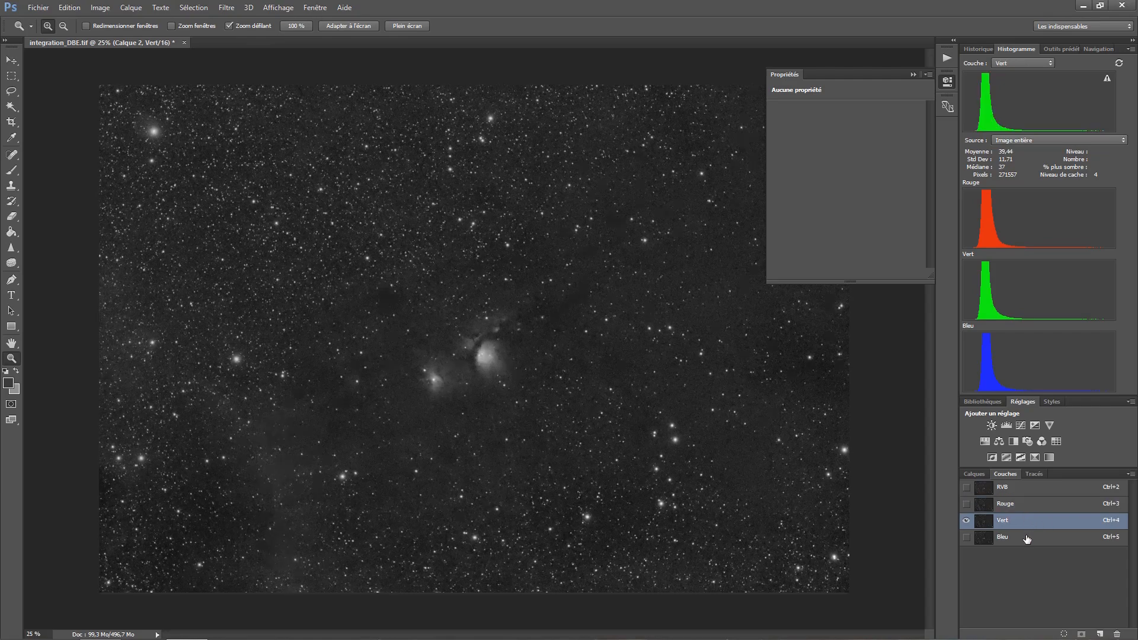
click(1023, 541)
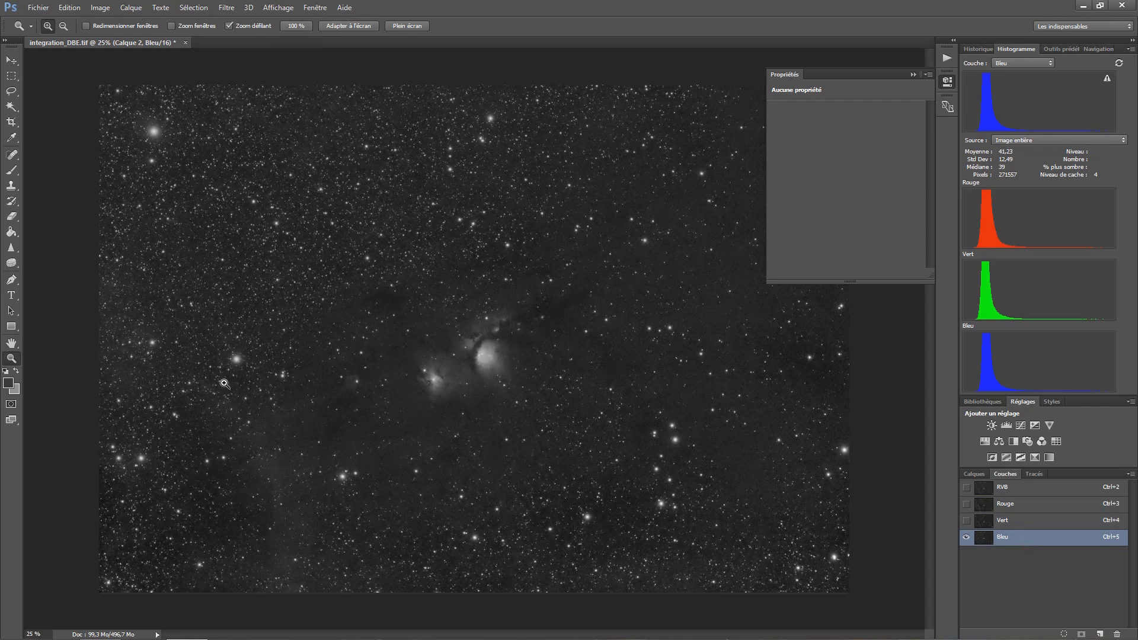
- Copy the entire red channel of Calque 2, then return to the composite RGB view
click(1029, 508)
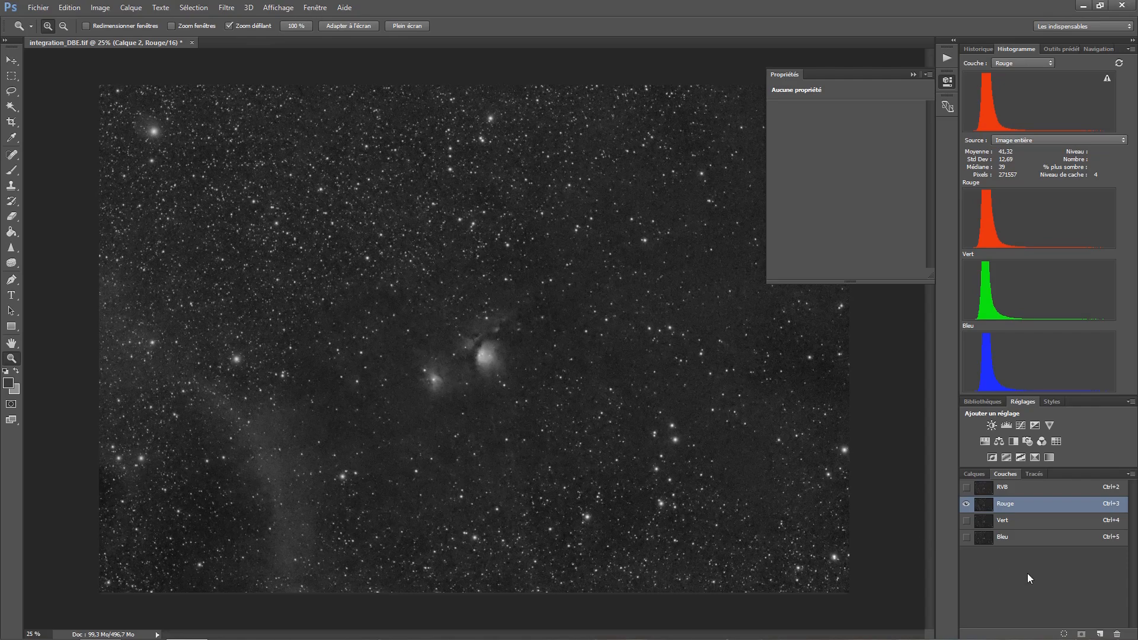
key(ctrl+a)
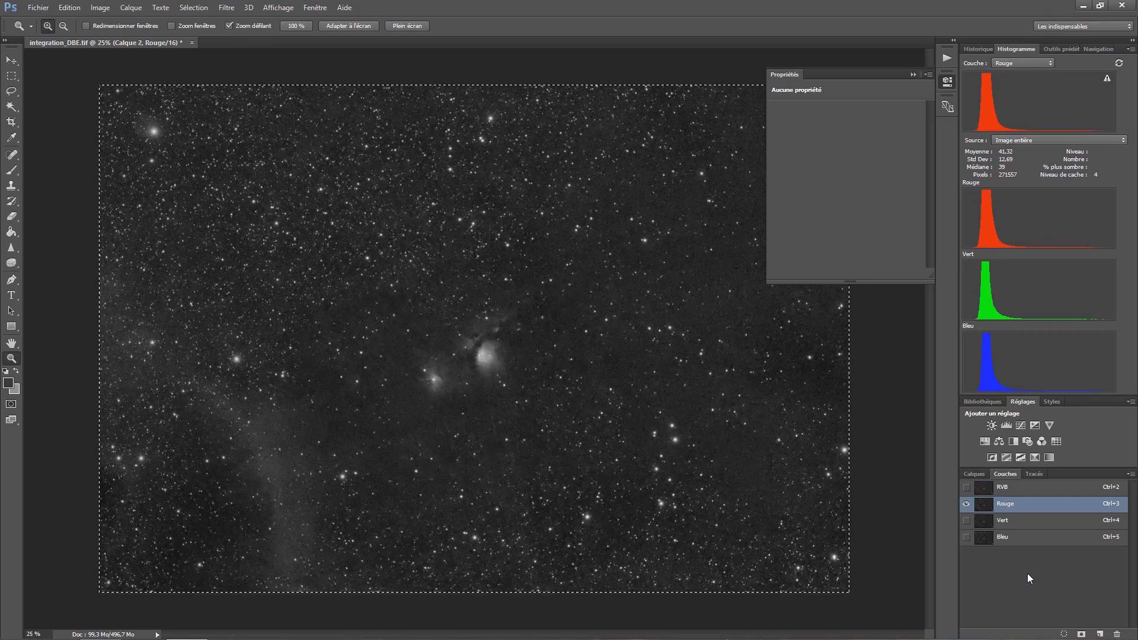
click(1015, 488)
click(1015, 489)
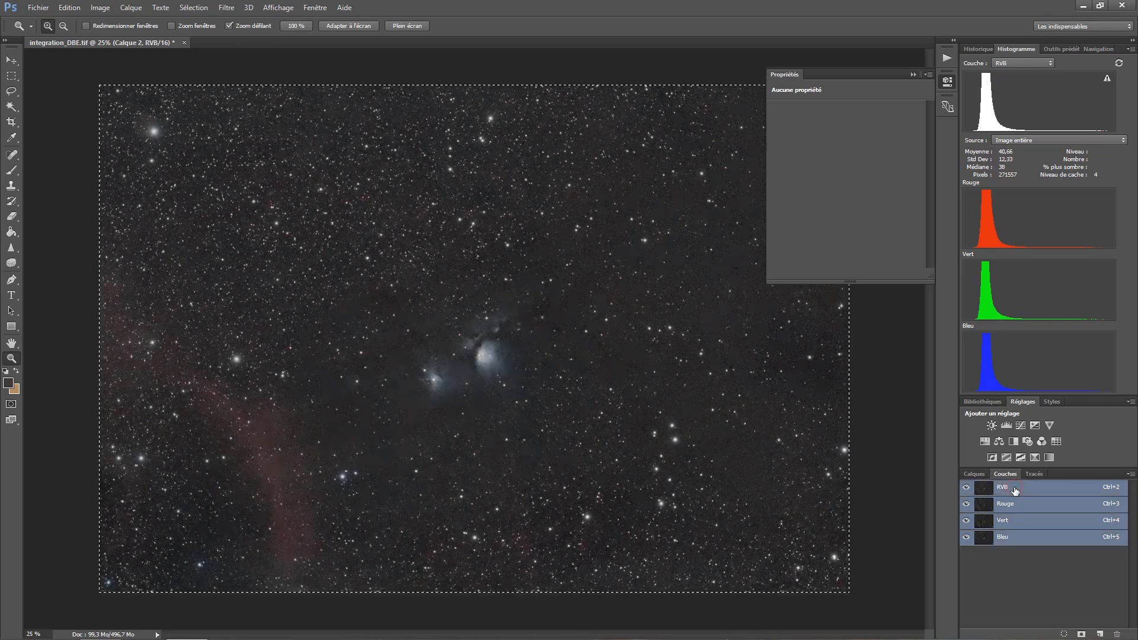
- Paste the copied red channel into the mask of the Selective Color adjustment layer and deselect
click(973, 473)
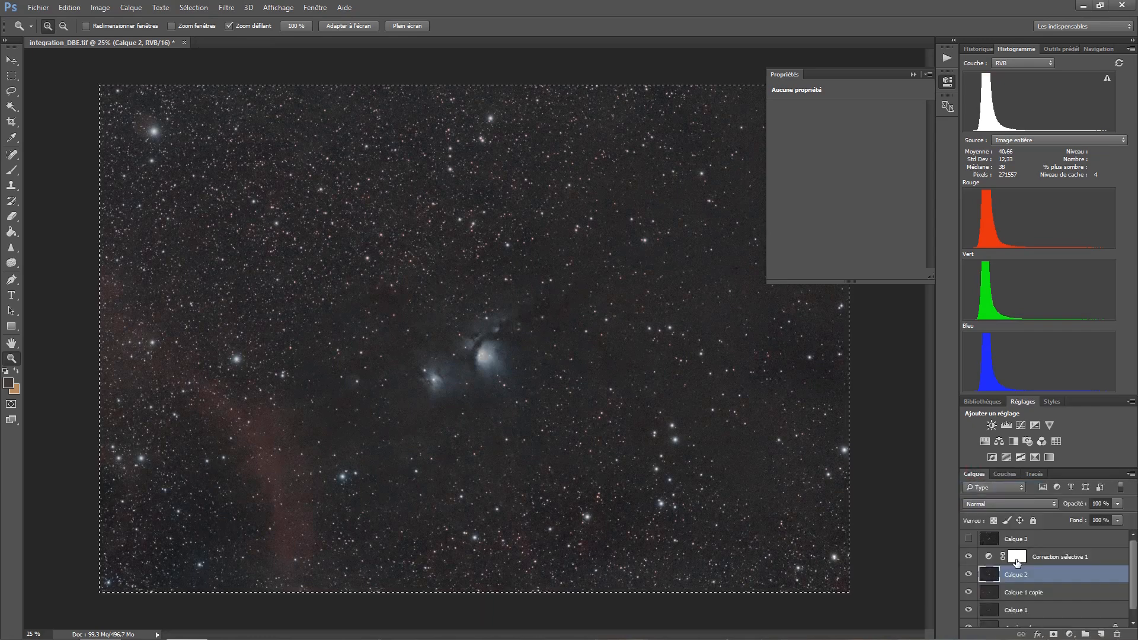
click(1016, 557)
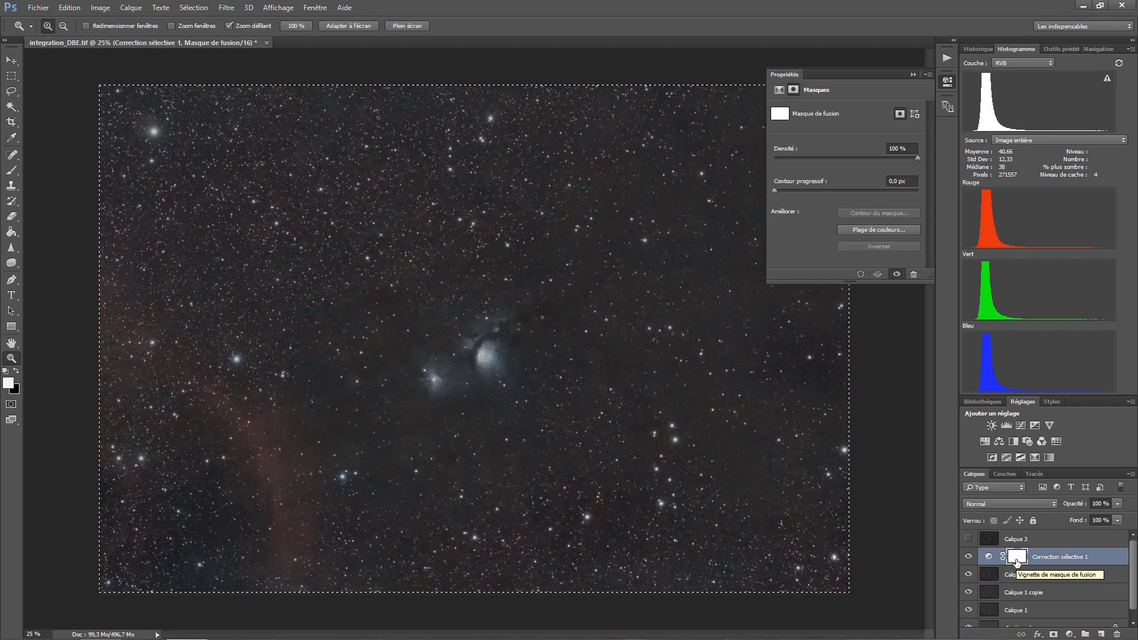
key(alt)
alt+click(1017, 560)
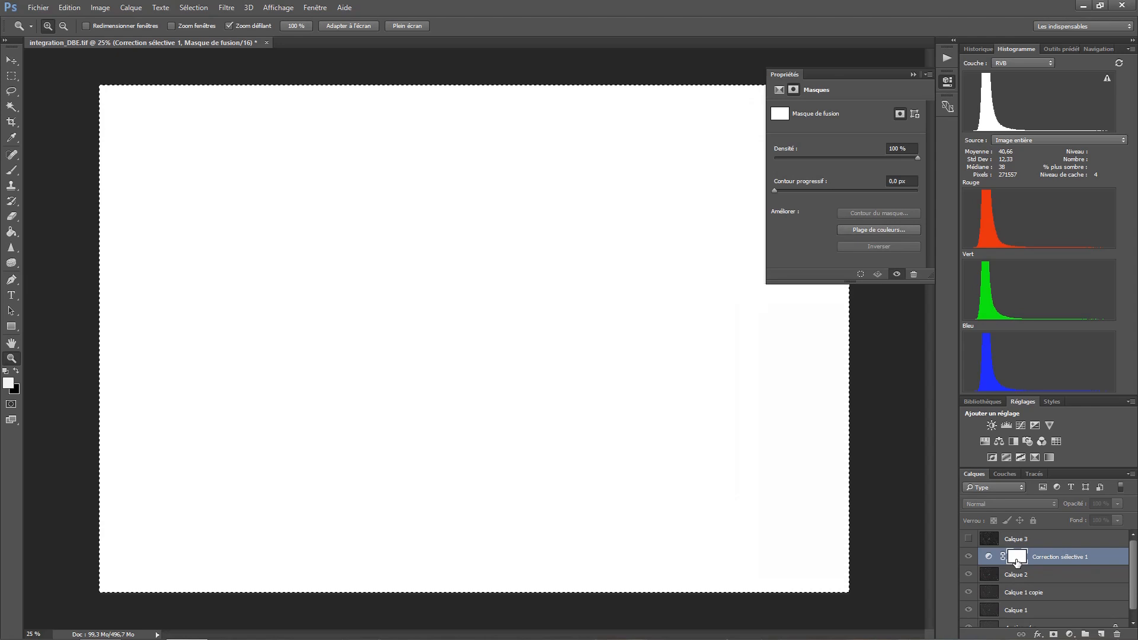
key(ctrl+v)
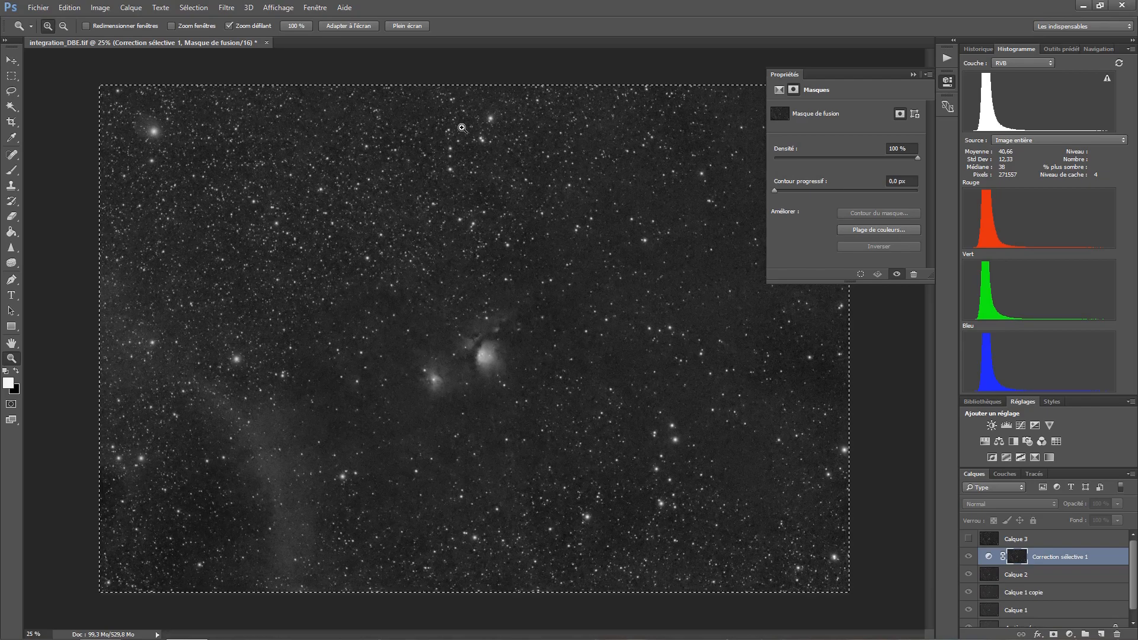
key(ctrl+d)
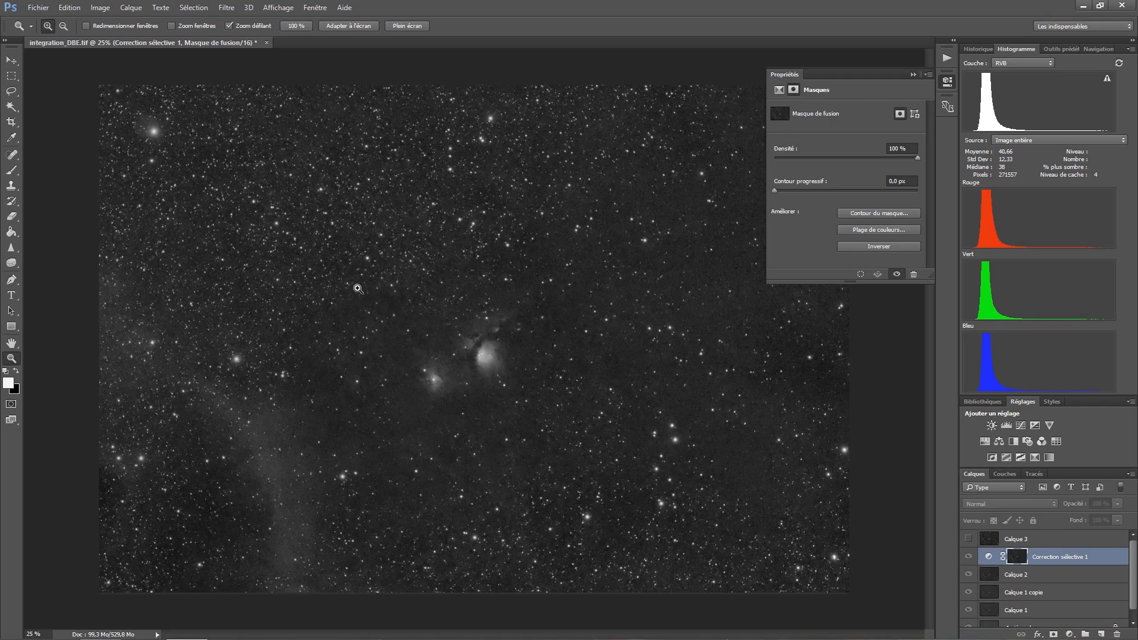
- Apply Levels to the Selective Color mask with input black 32 and white 168, and feather the mask by 5.9 px
key(ctrl+l)
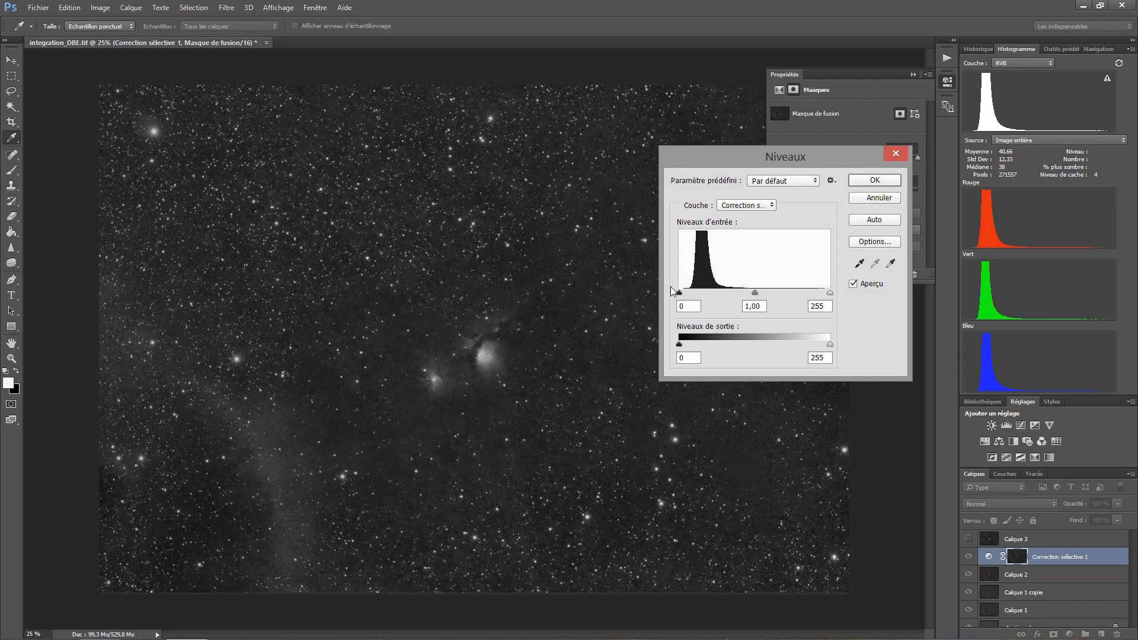
drag(680, 294, 695, 297)
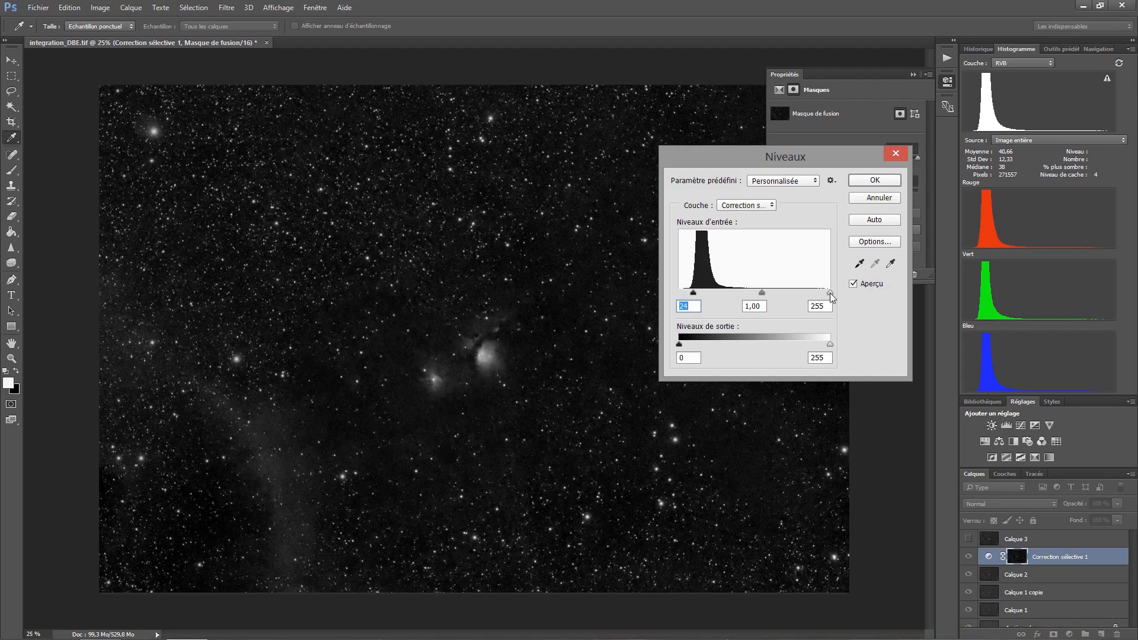
drag(830, 293, 779, 297)
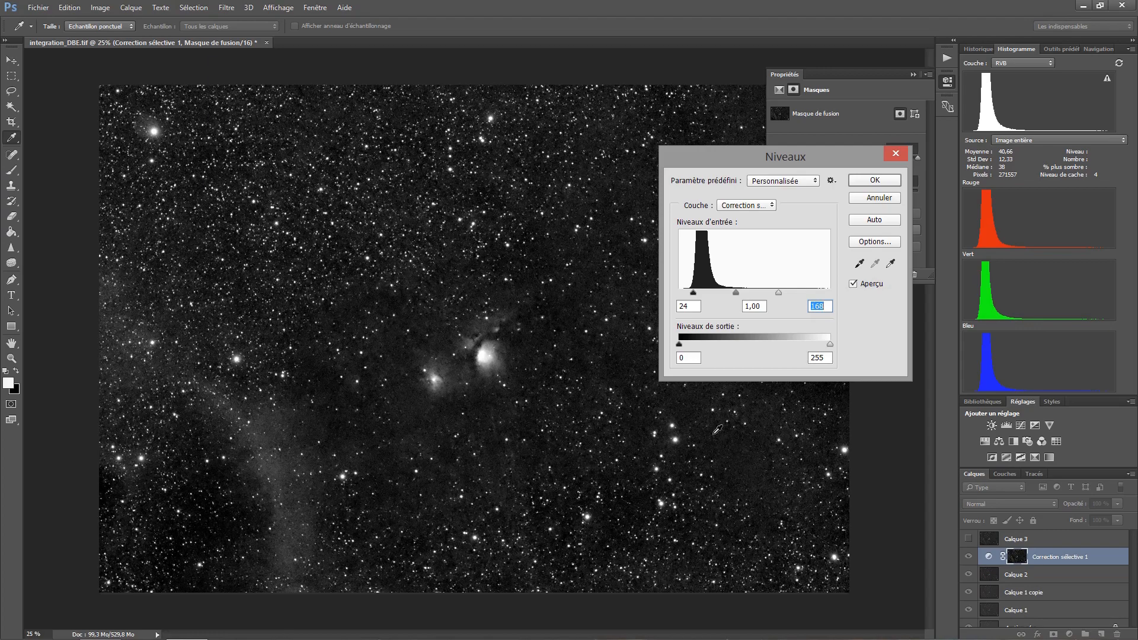
drag(694, 295, 698, 294)
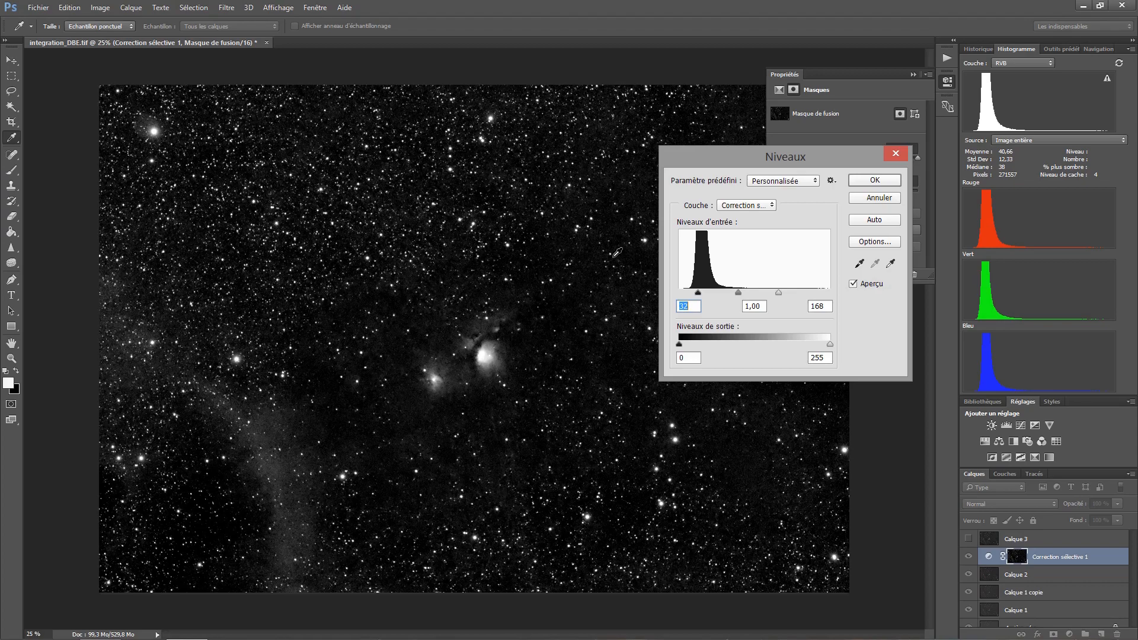
click(861, 180)
key(z)
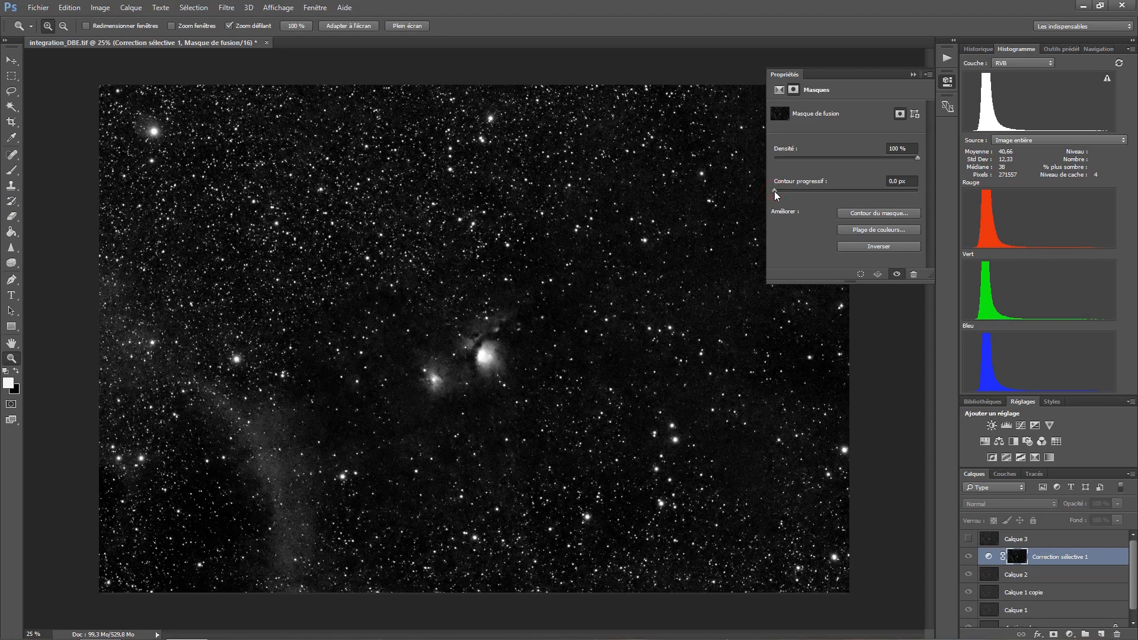
drag(774, 191, 816, 190)
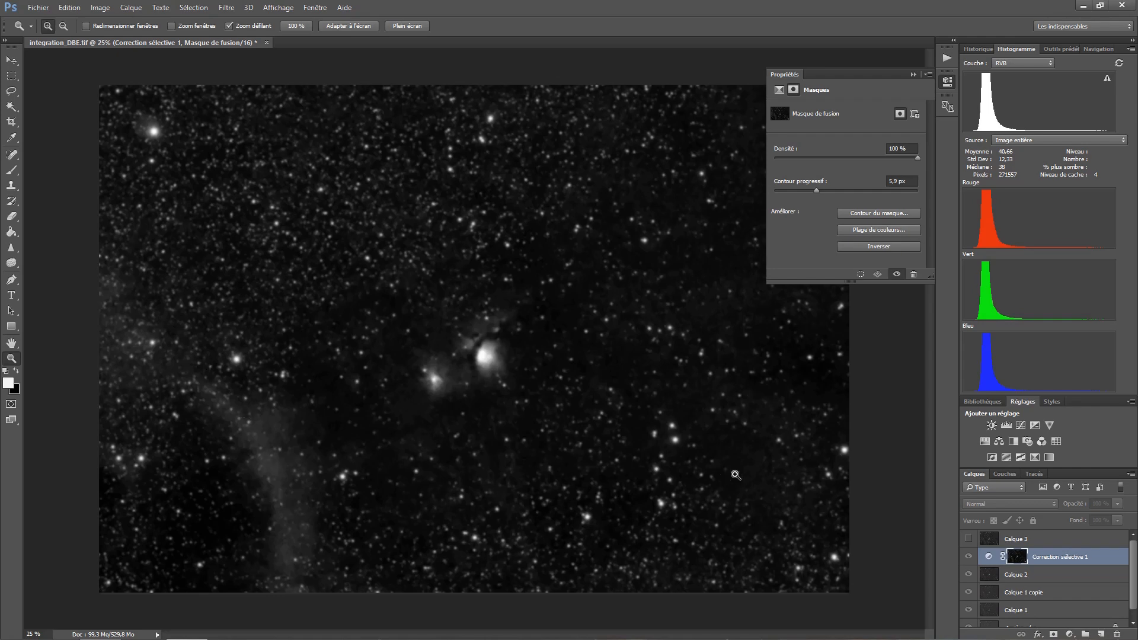
- In the Selective Color adjustment, reduce cyan further in the reds and set yellow to -97% in the blues
click(988, 560)
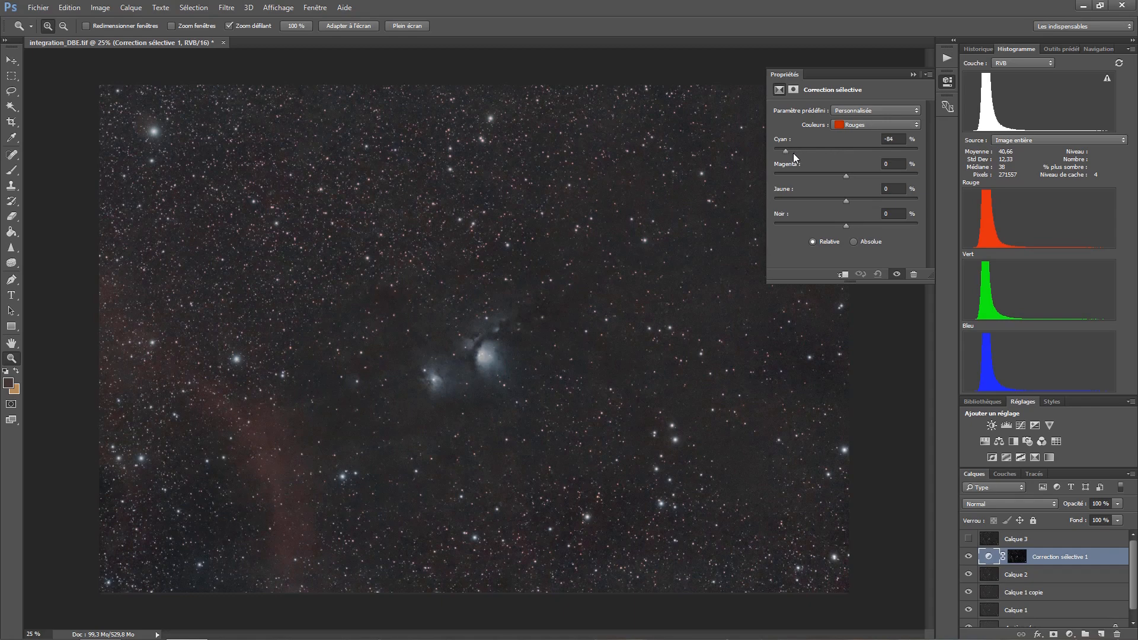
drag(794, 153, 745, 164)
drag(875, 171, 799, 165)
click(849, 125)
click(852, 175)
drag(846, 201, 806, 201)
- Set the Selective Color layer's blend mode to Color (Couleur) and compare the image with and without it
click(986, 501)
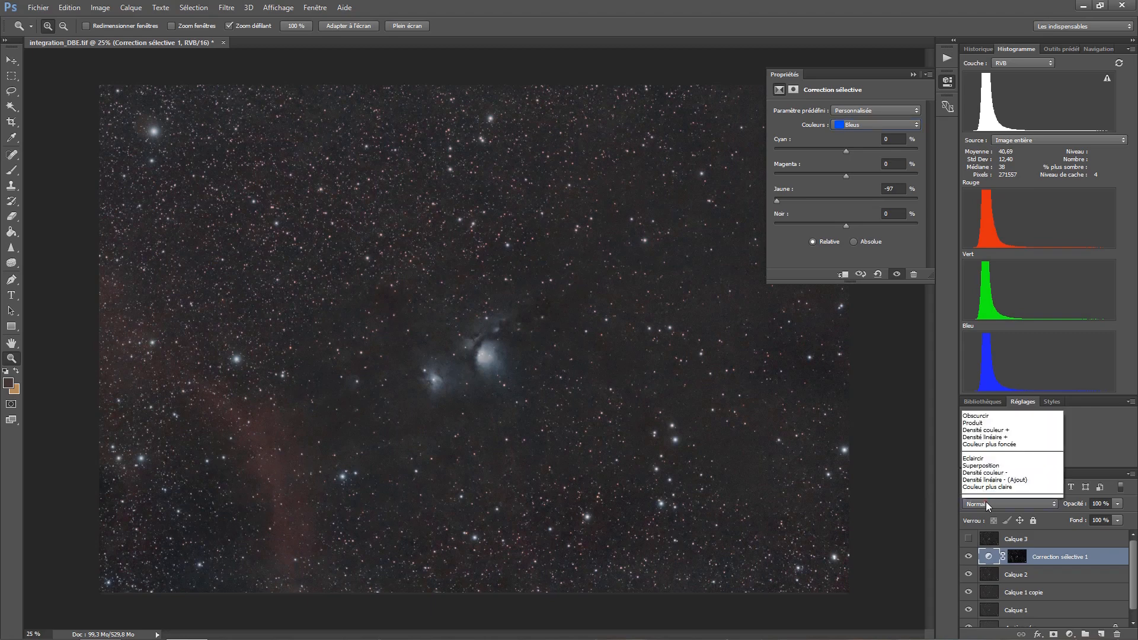
click(991, 488)
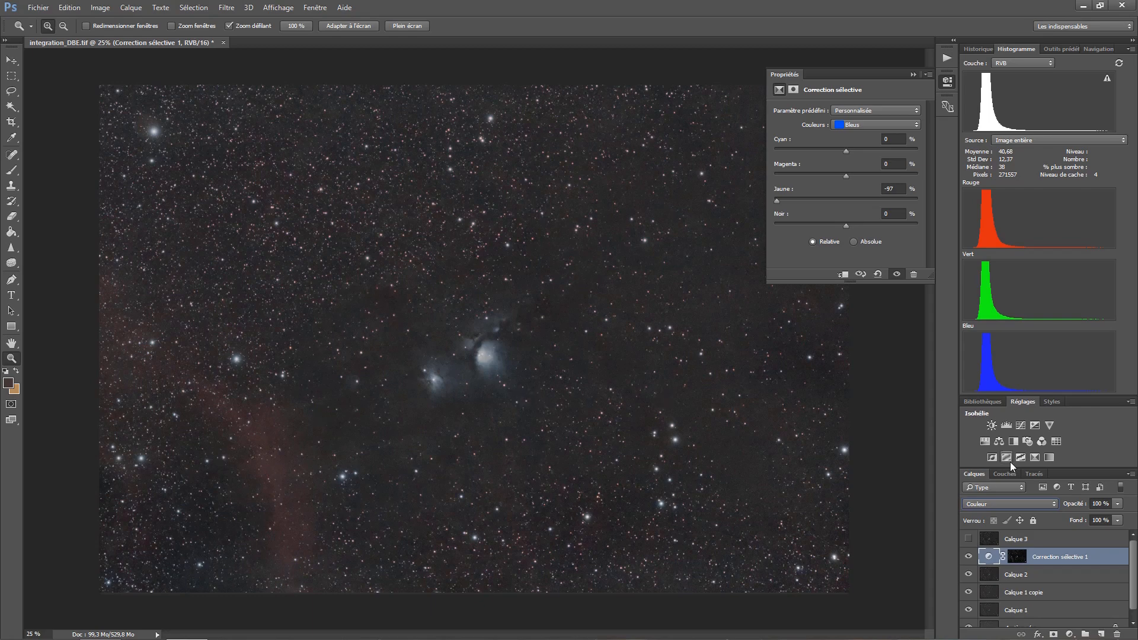
click(968, 557)
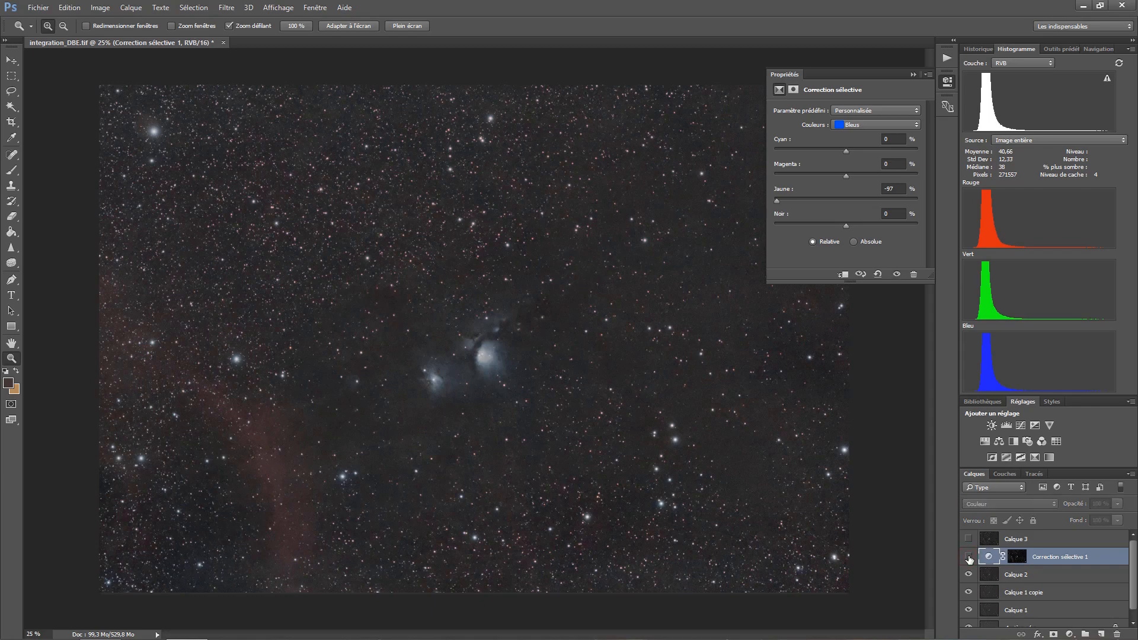
click(968, 557)
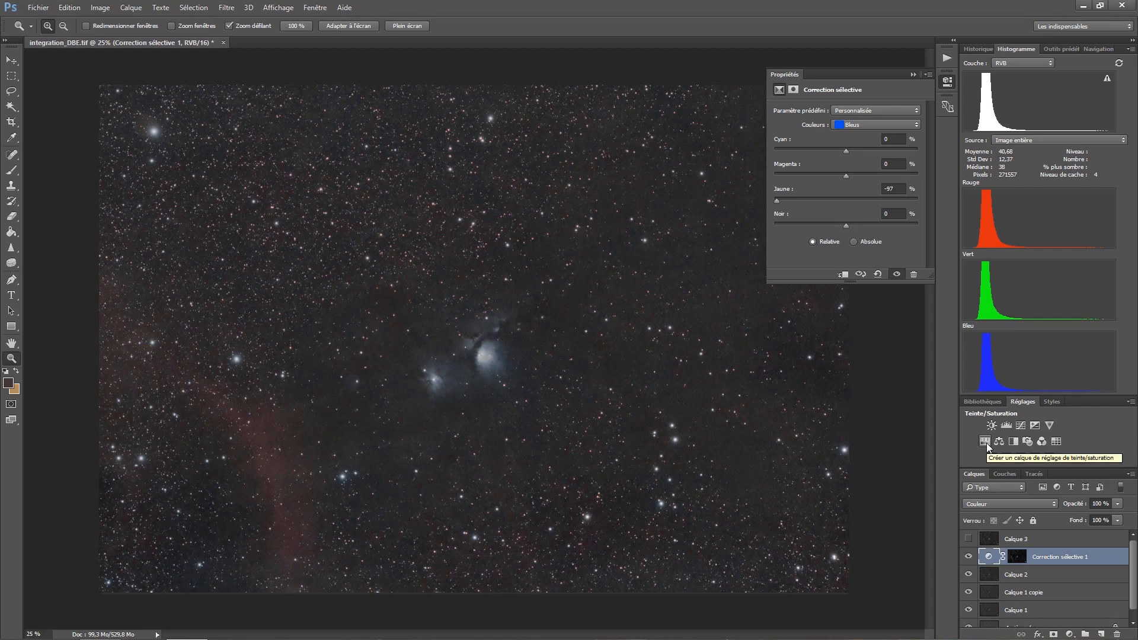
click(1066, 634)
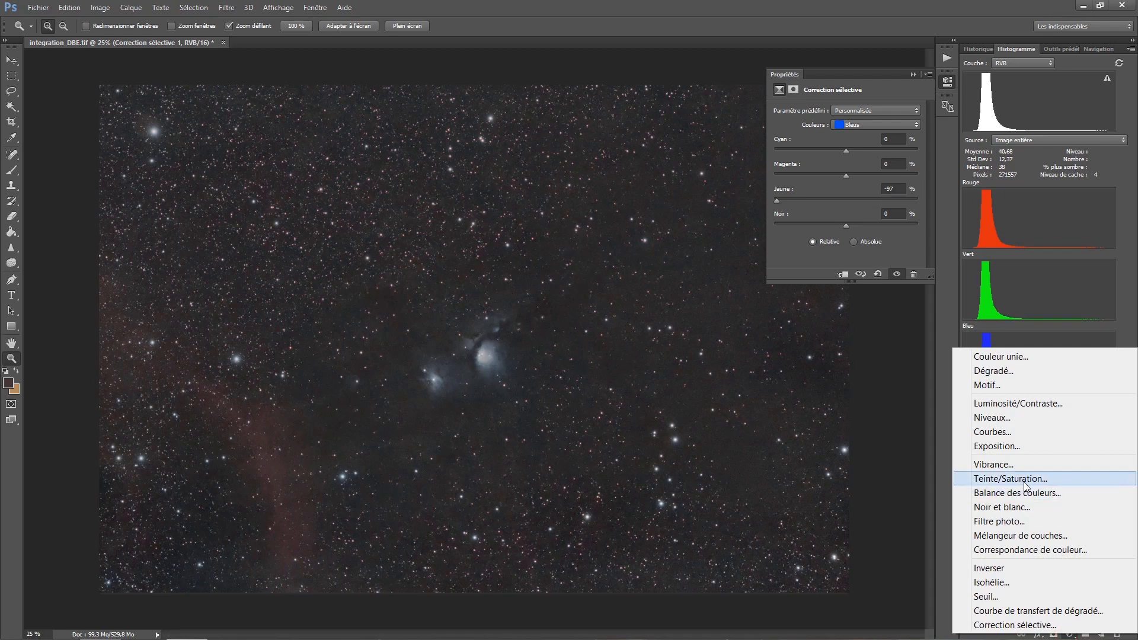
click(129, 12)
click(128, 12)
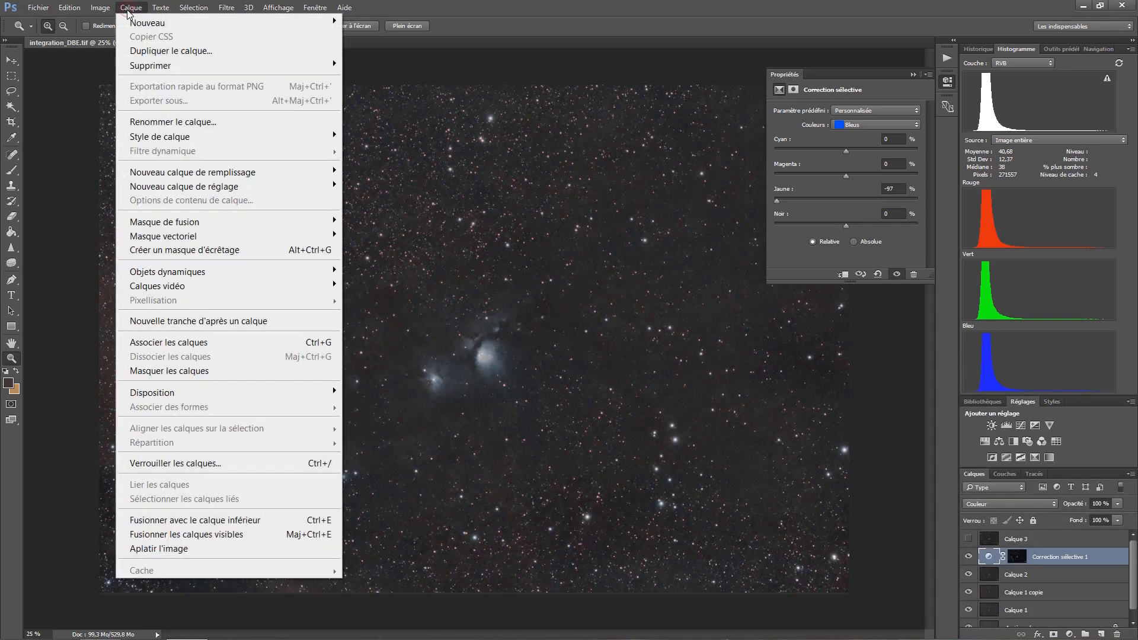
mouse_move(208, 185)
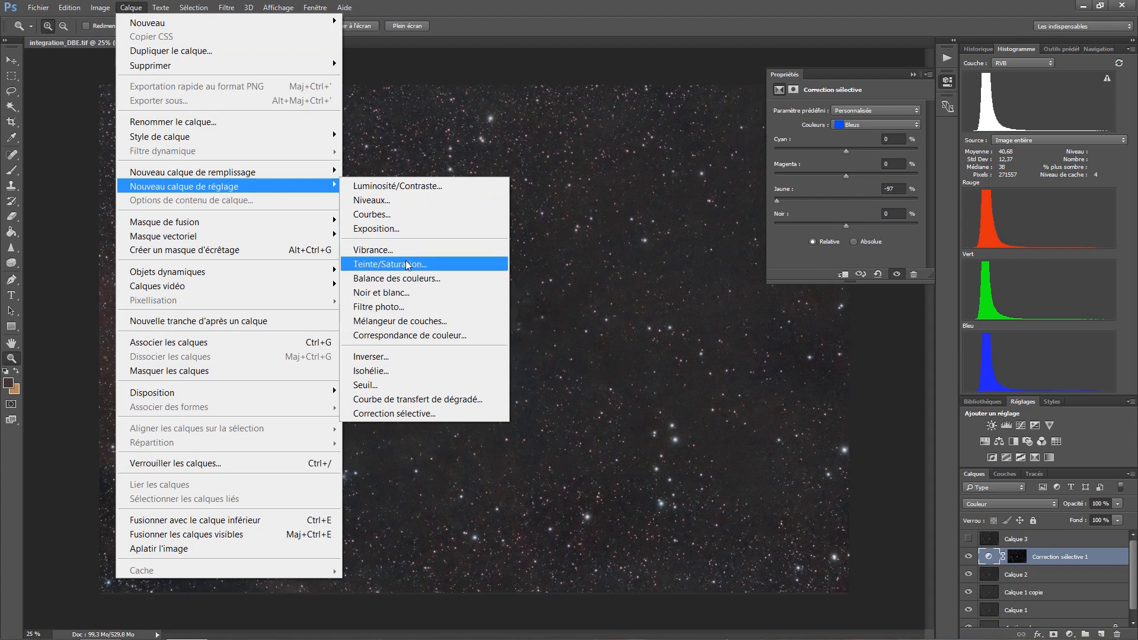
- Add a Hue/Saturation adjustment layer above the Selective Color layer with saturation at +40
click(986, 442)
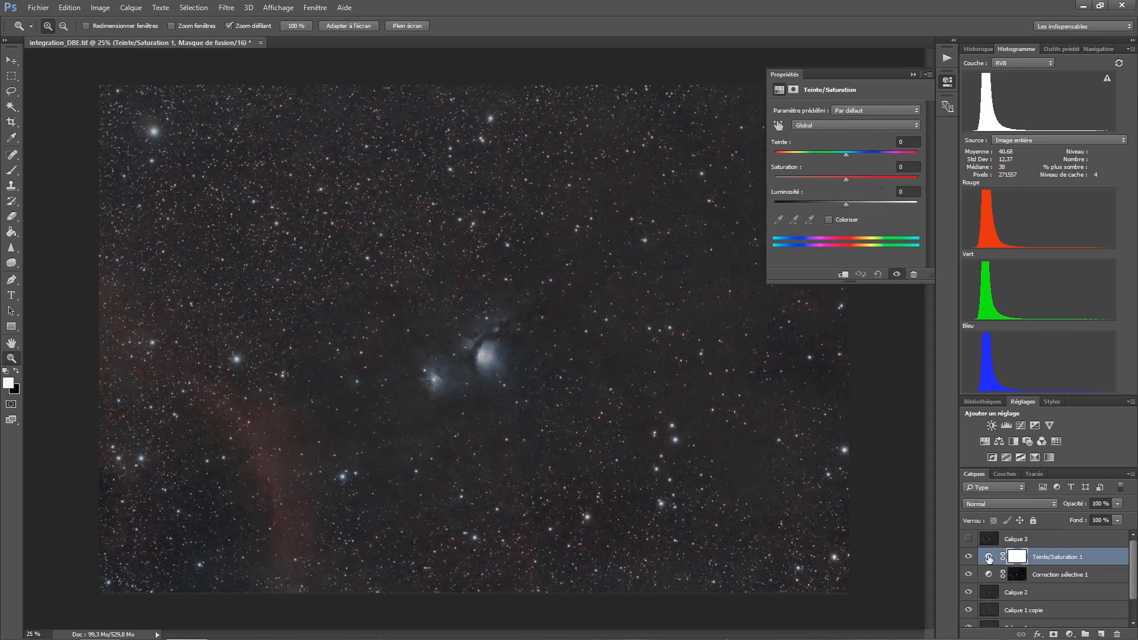
click(987, 558)
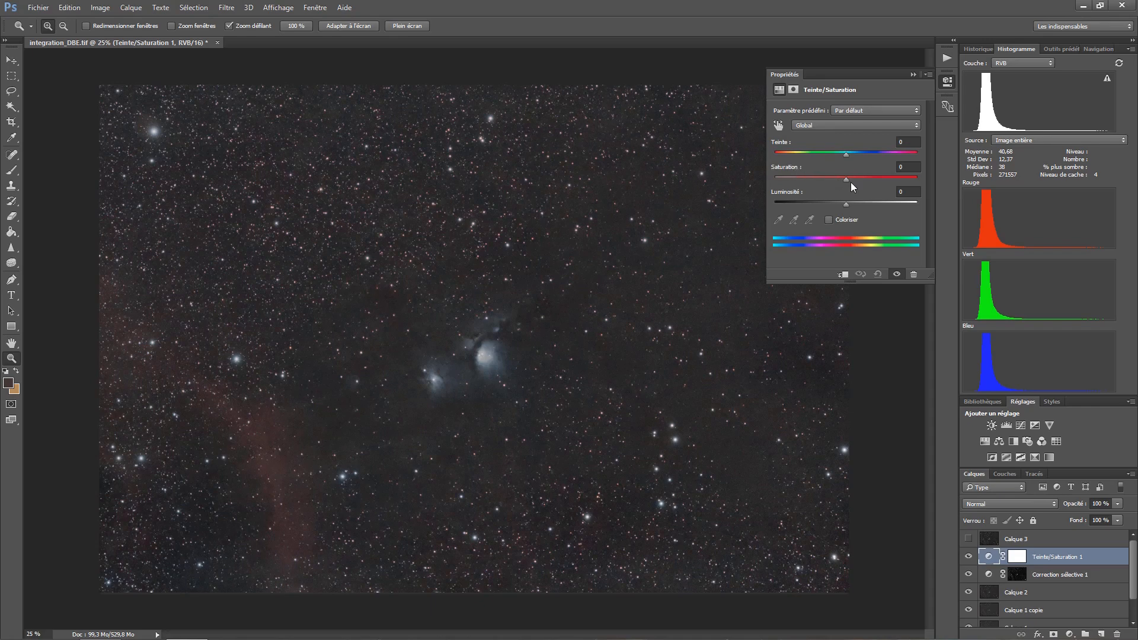
drag(846, 179, 848, 179)
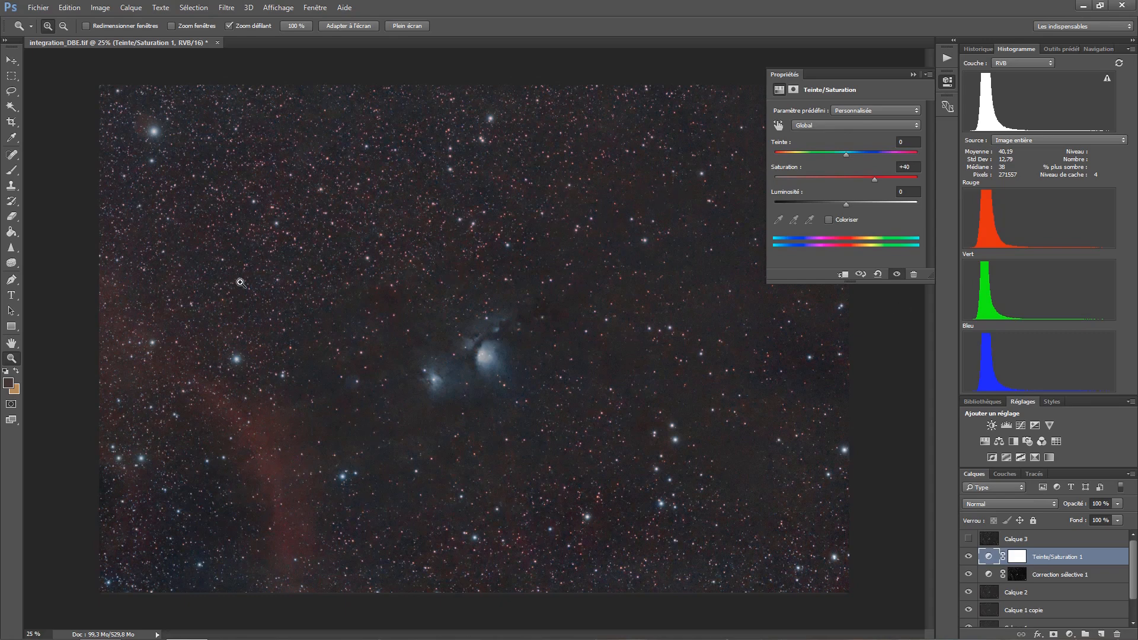
- Clip the Hue/Saturation layer to the Selective Color layer, set its blend mode to Color (Couleur), and compare the image with and without it
click(329, 280)
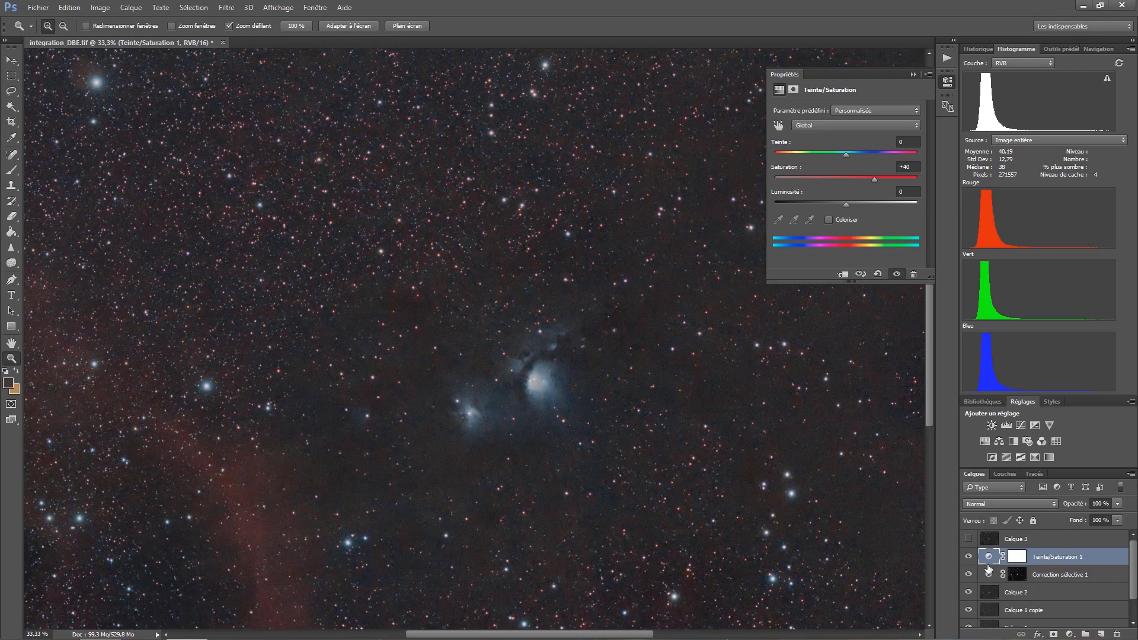
key(alt)
alt+click(987, 564)
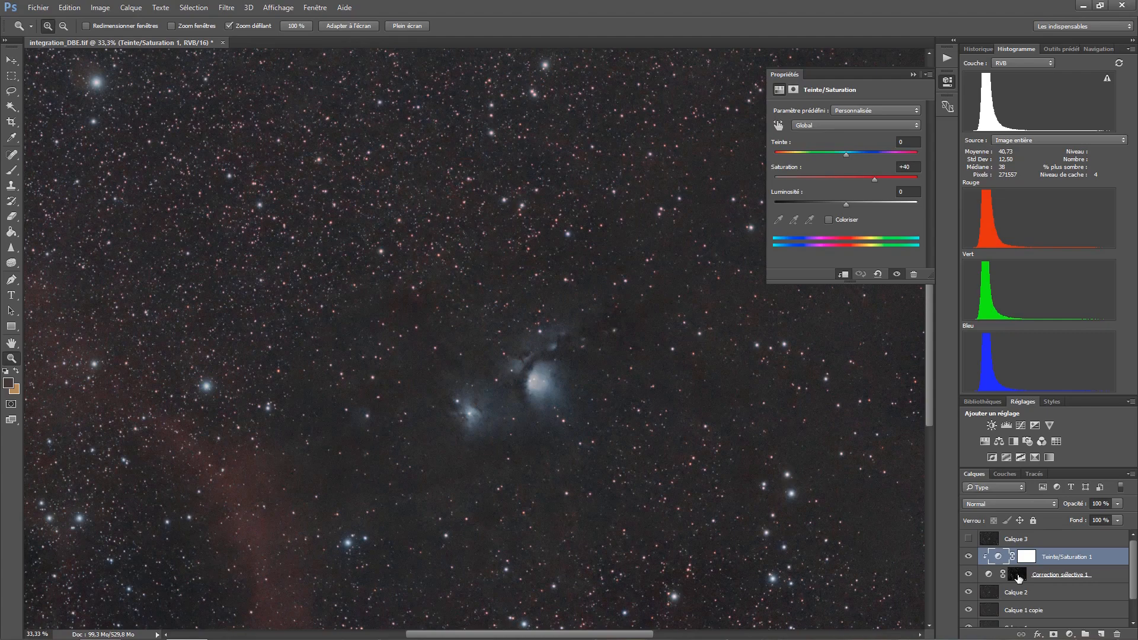
click(1009, 504)
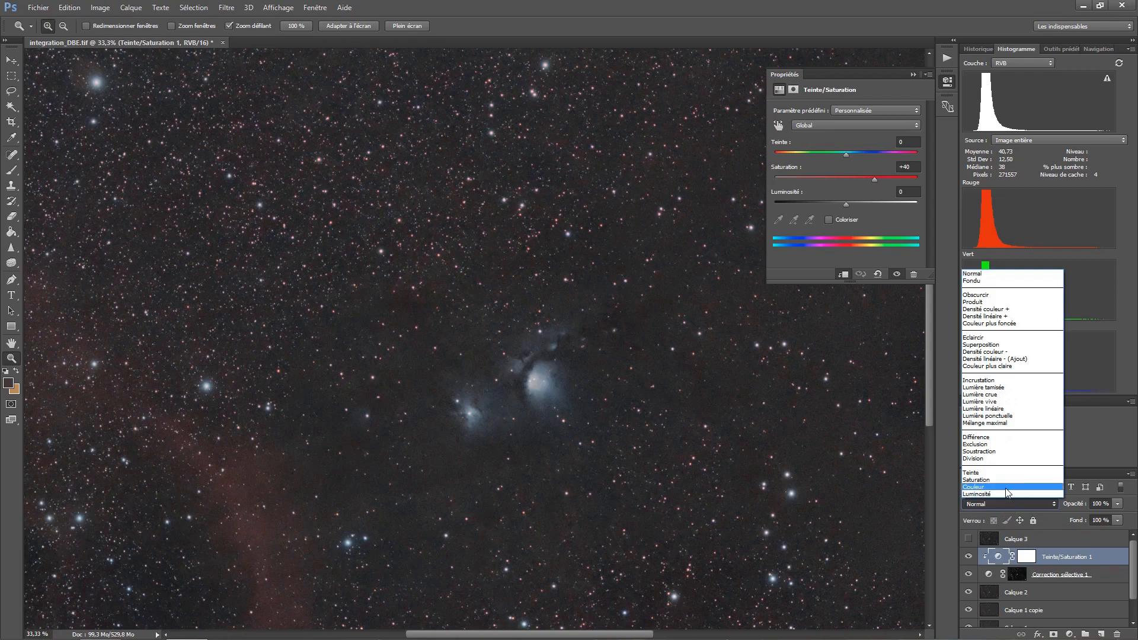
click(1005, 488)
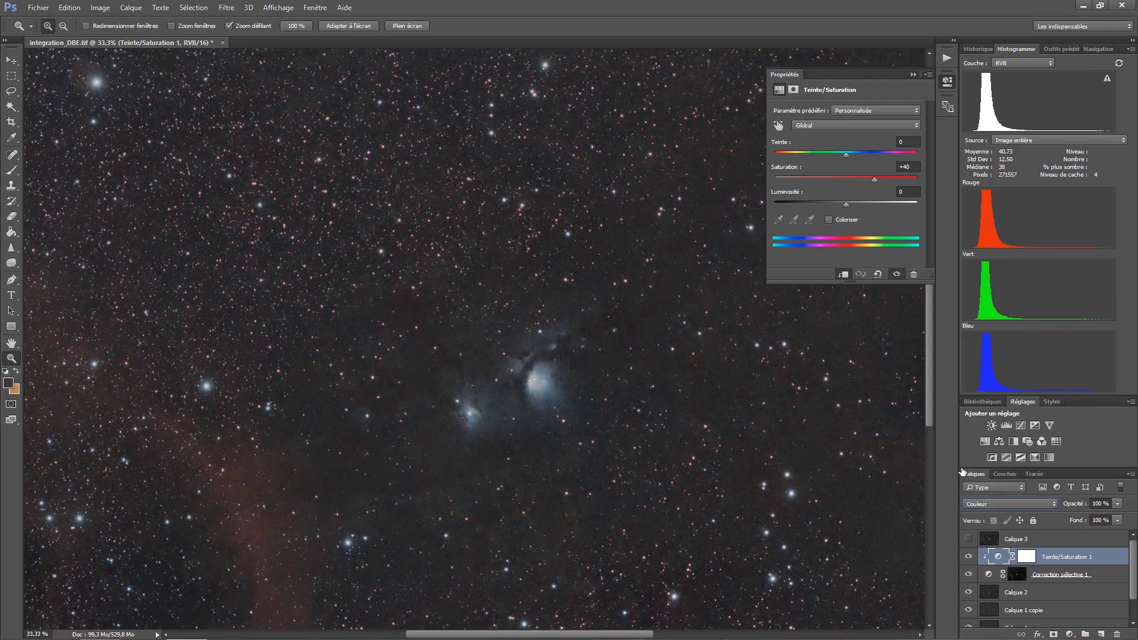
click(968, 556)
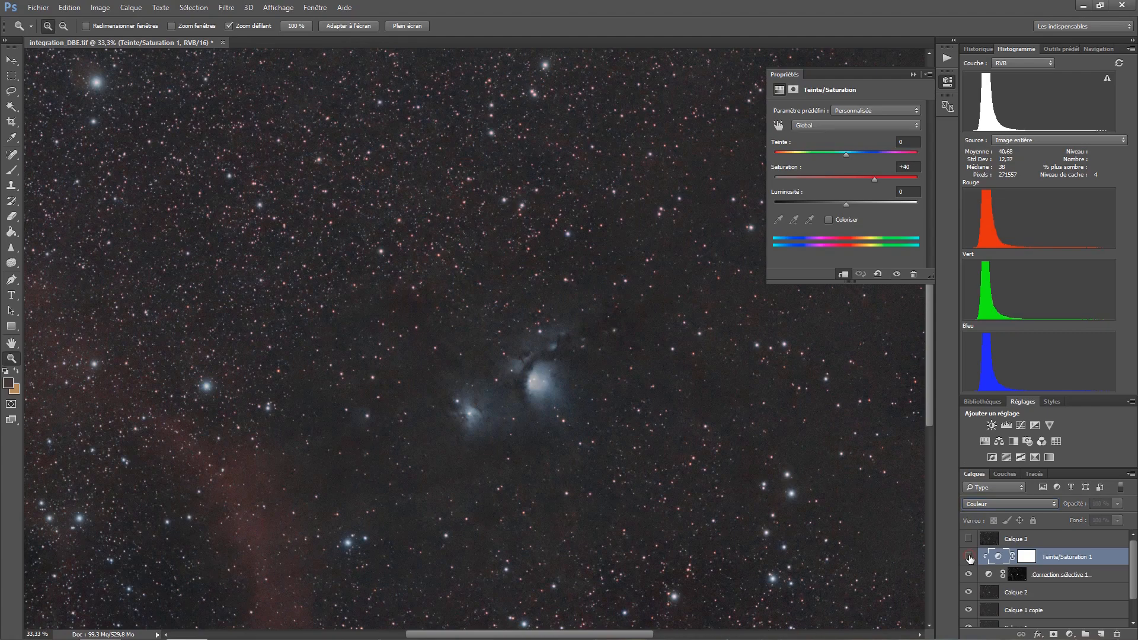
click(968, 556)
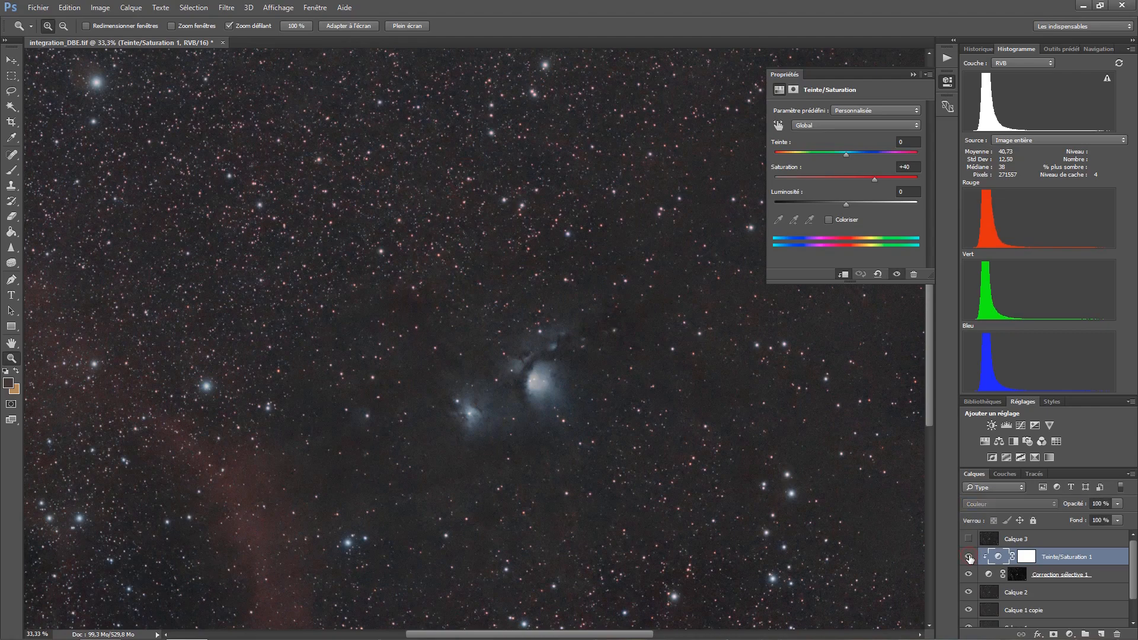
- Show the luminance layer Calque 3, set its blend mode to Luminosity (Luminosité), and compare the image with and without it
alt+click(567, 427)
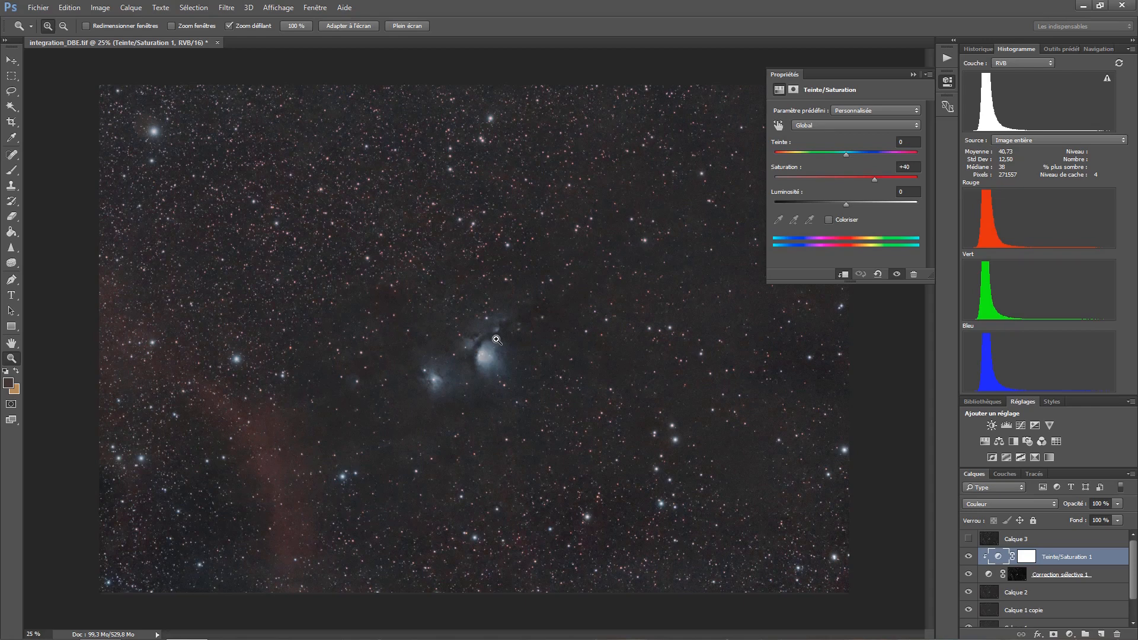
click(967, 539)
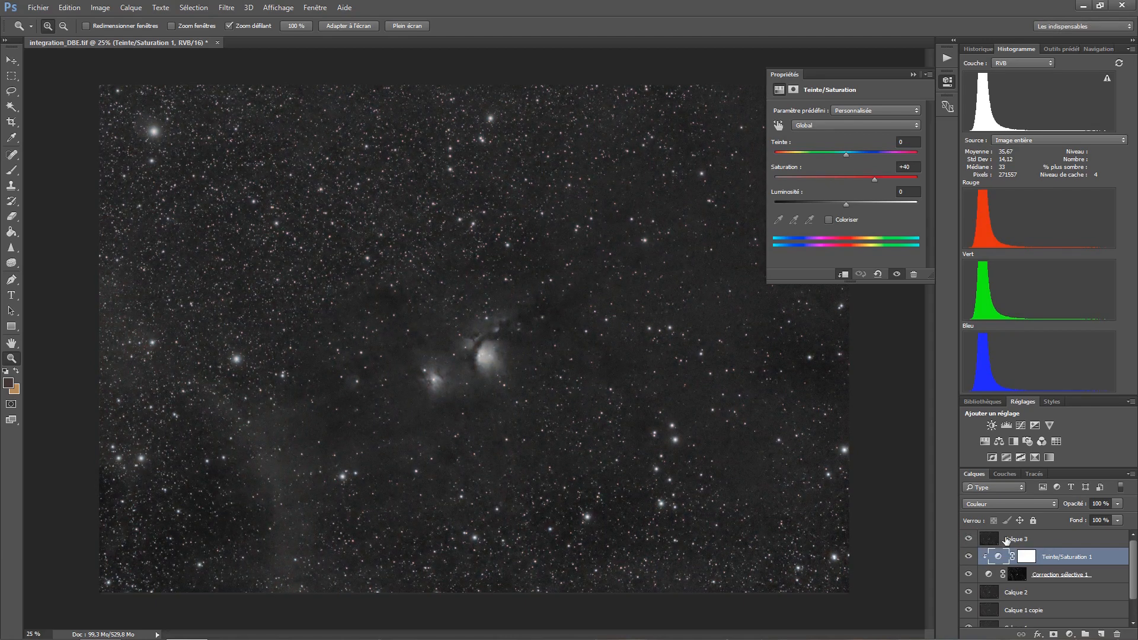
click(1009, 540)
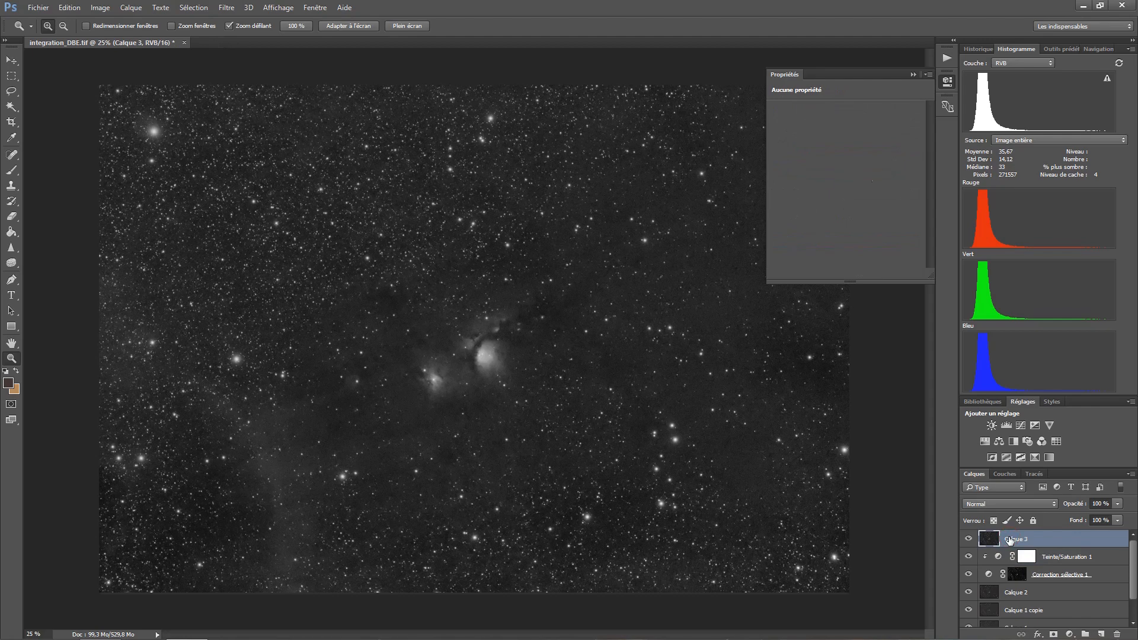
click(1007, 504)
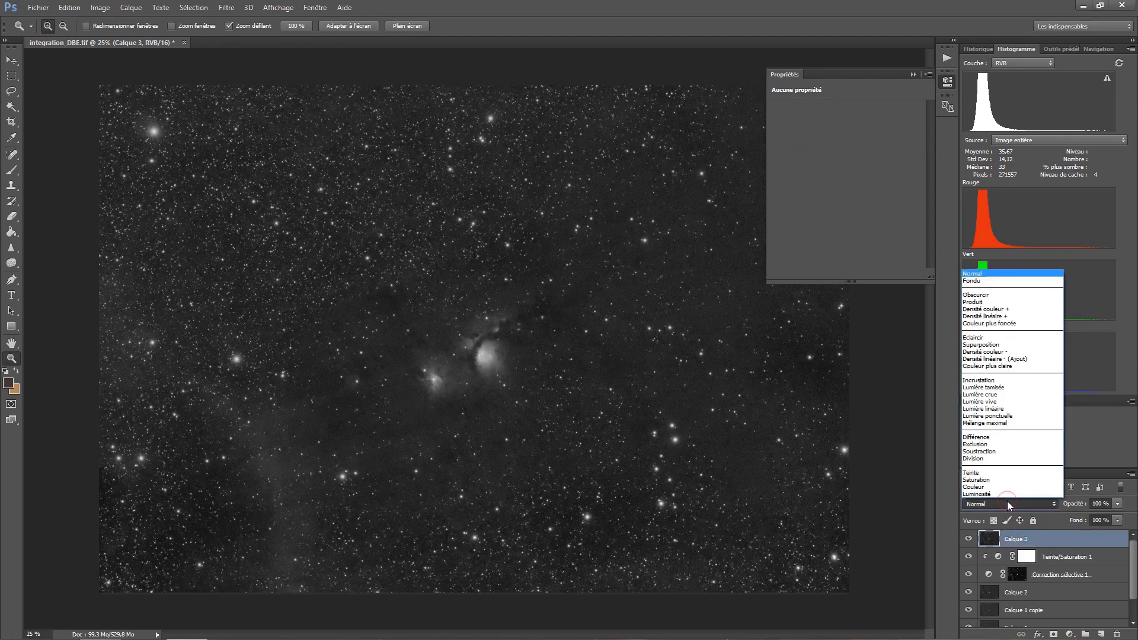
click(1005, 494)
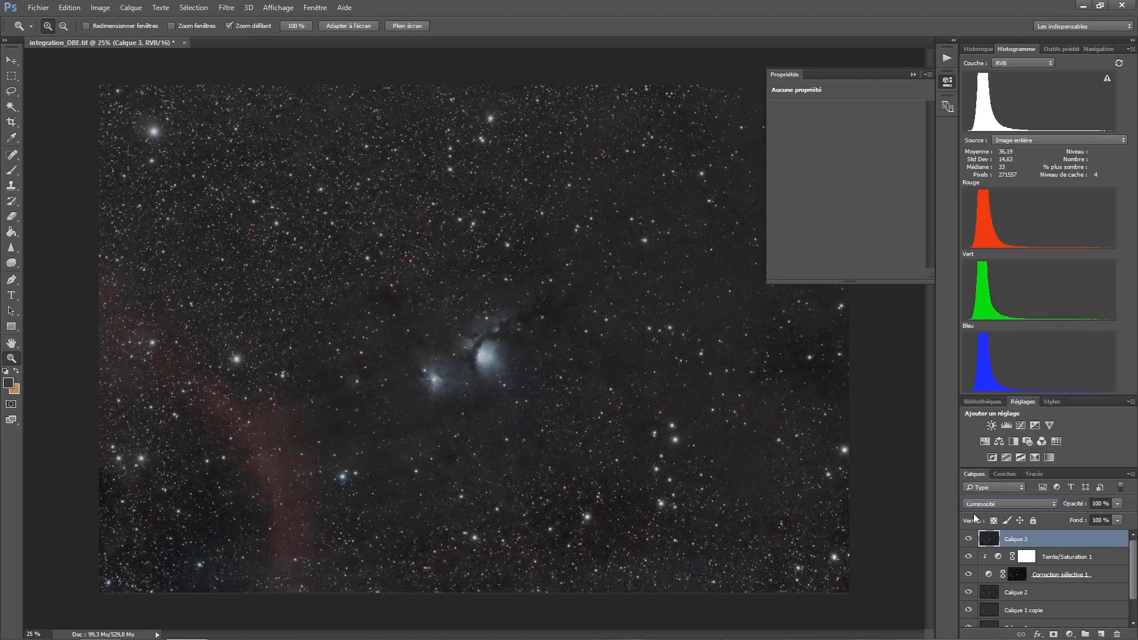
click(968, 539)
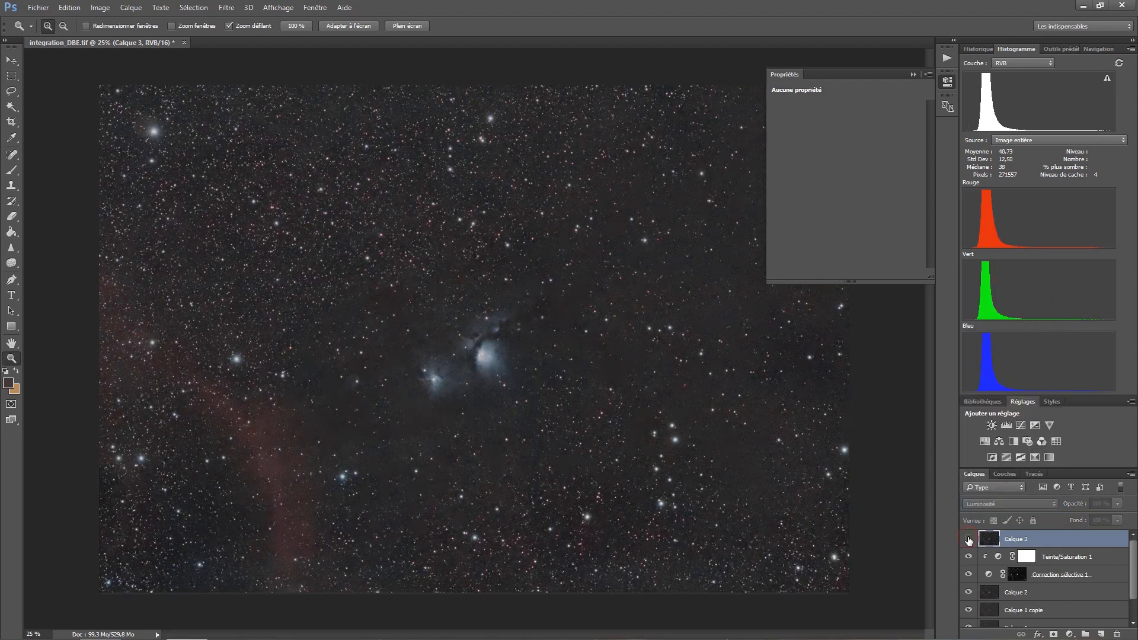
click(968, 539)
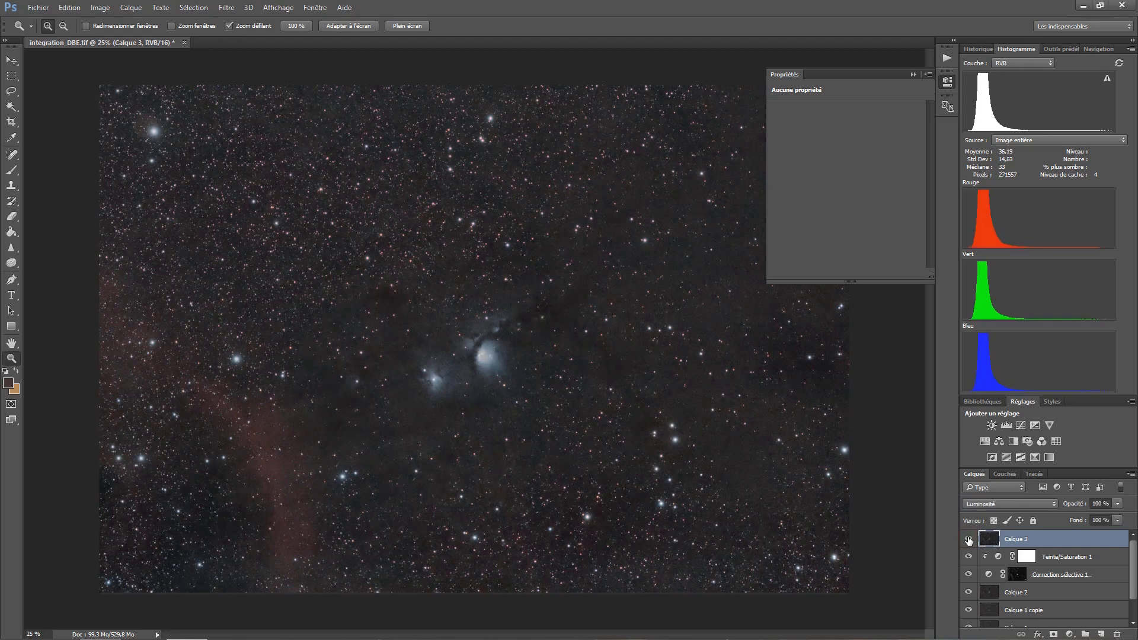
click(969, 539)
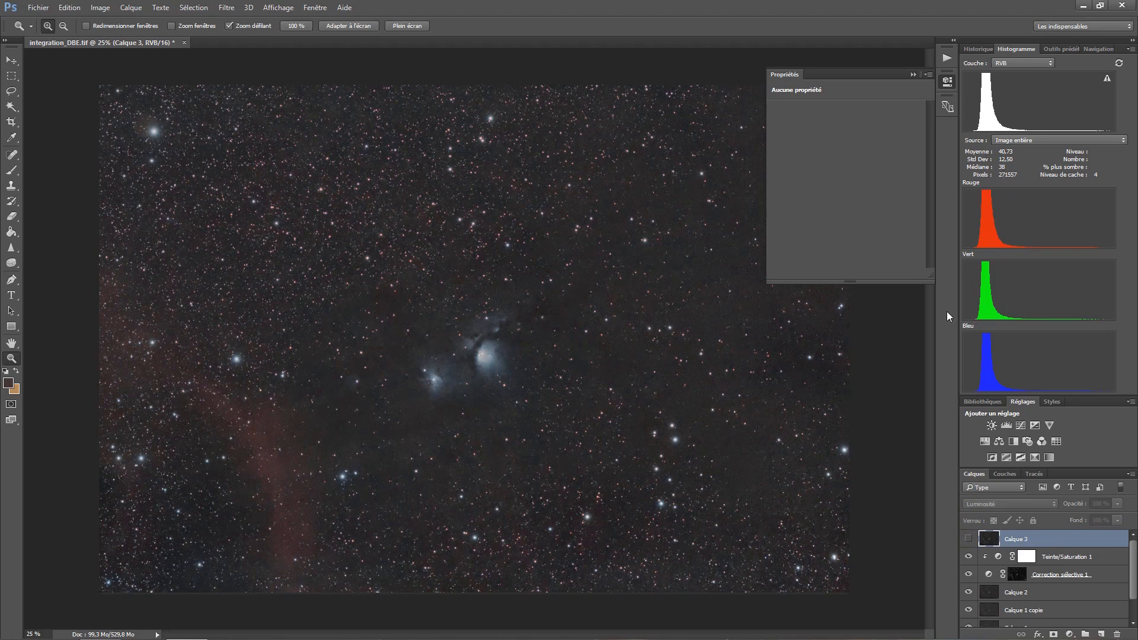
click(968, 539)
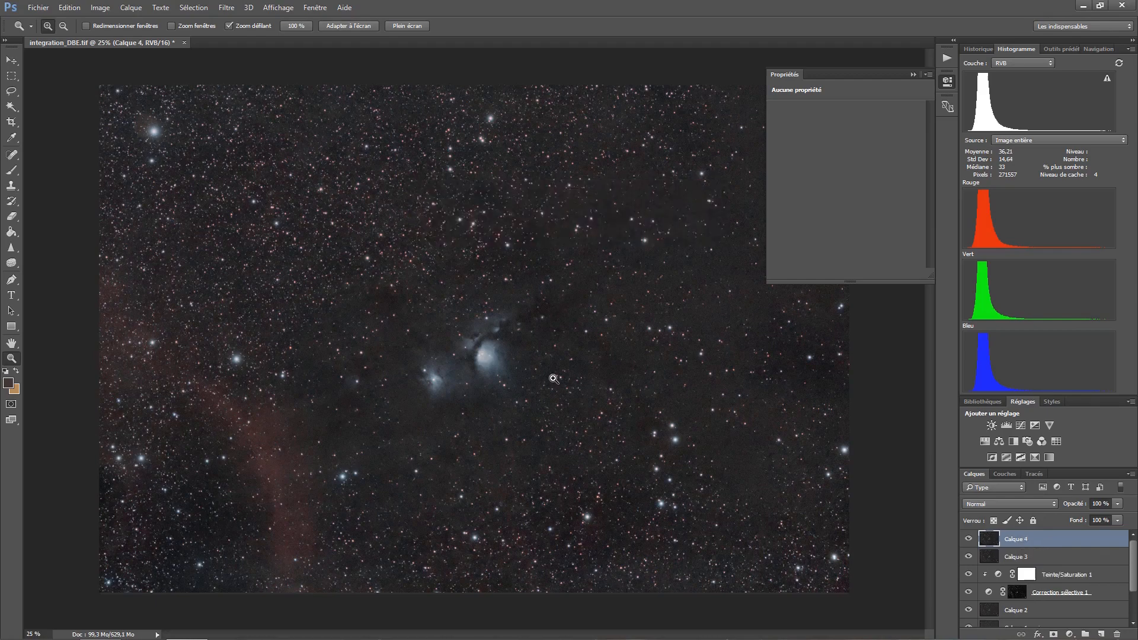
- Stamp the visible layers into a new layer at the top of the stack and apply a High Pass (Passe-haut) filter with a 2.5-pixel radius
click(229, 10)
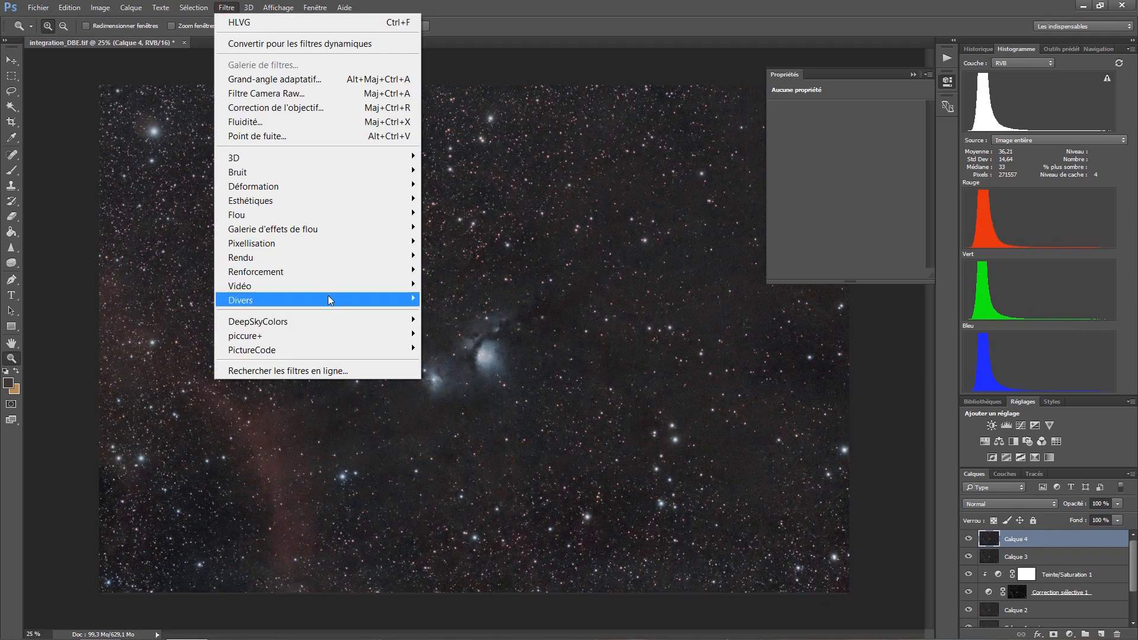
mouse_move(329, 297)
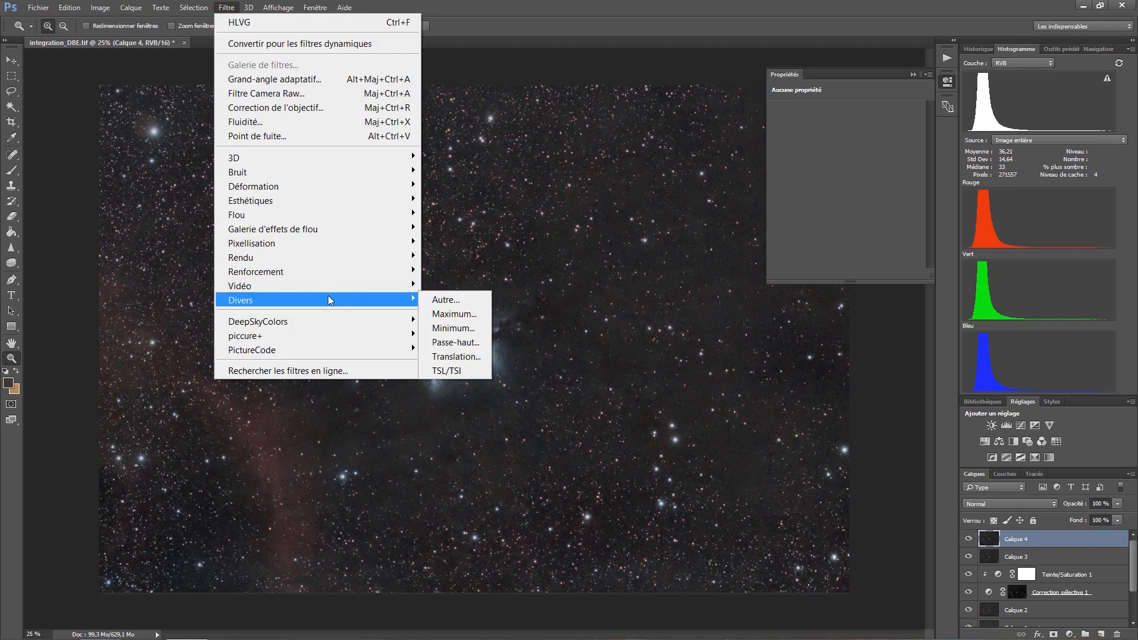
click(456, 342)
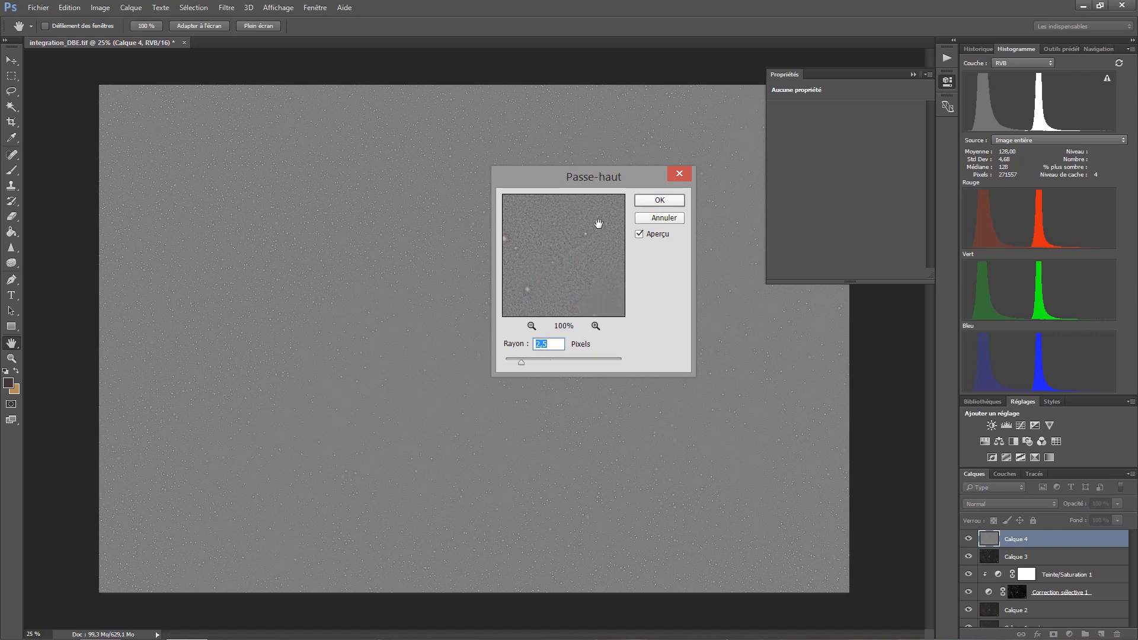
click(666, 202)
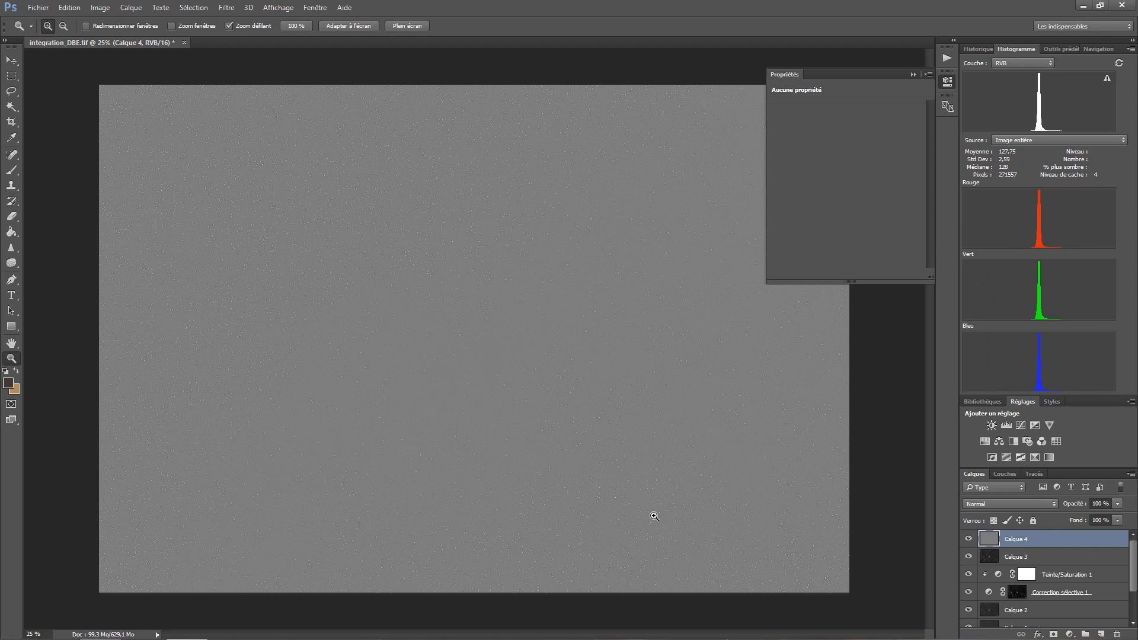
- Set the High Pass layer's blend mode to Overlay (Incrustation) and compare the nebula's sharpness with and without it
click(991, 503)
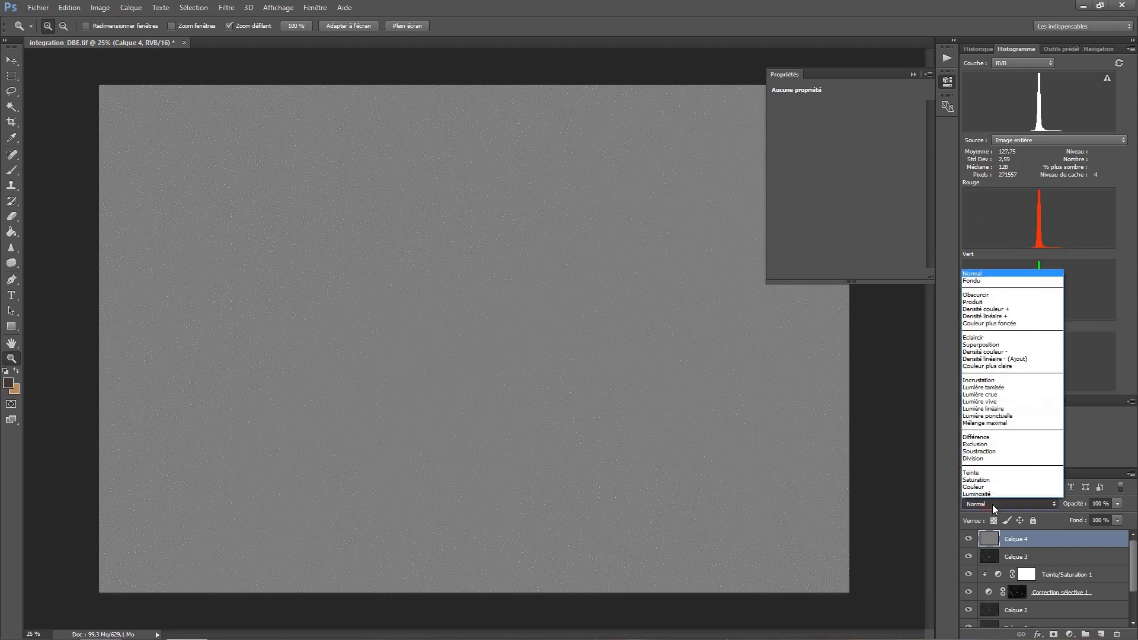
click(988, 381)
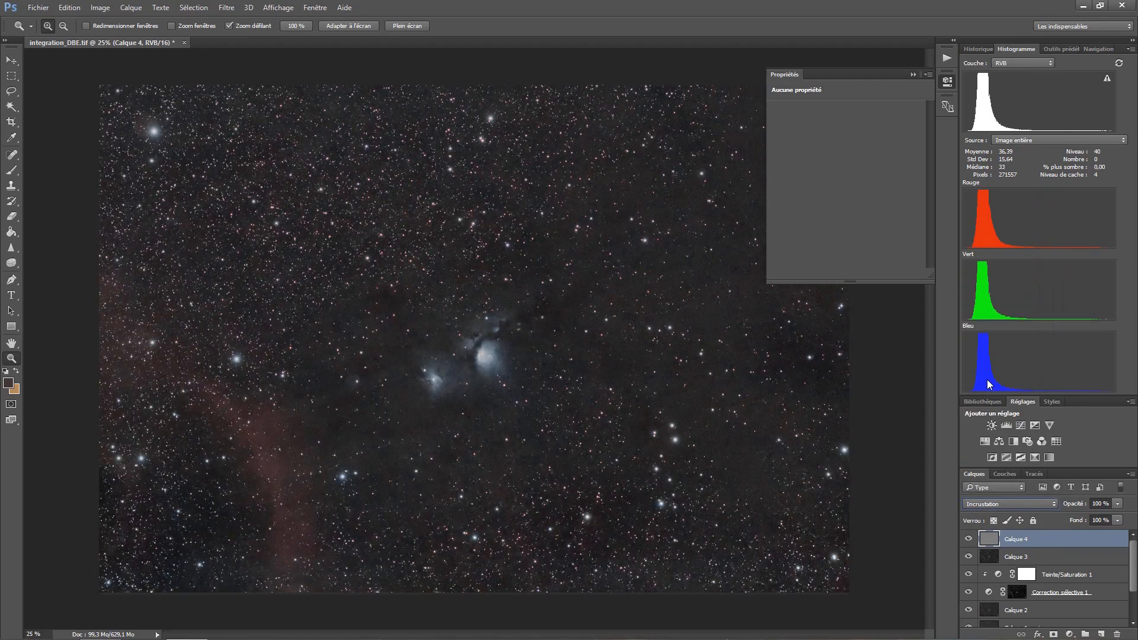
click(556, 327)
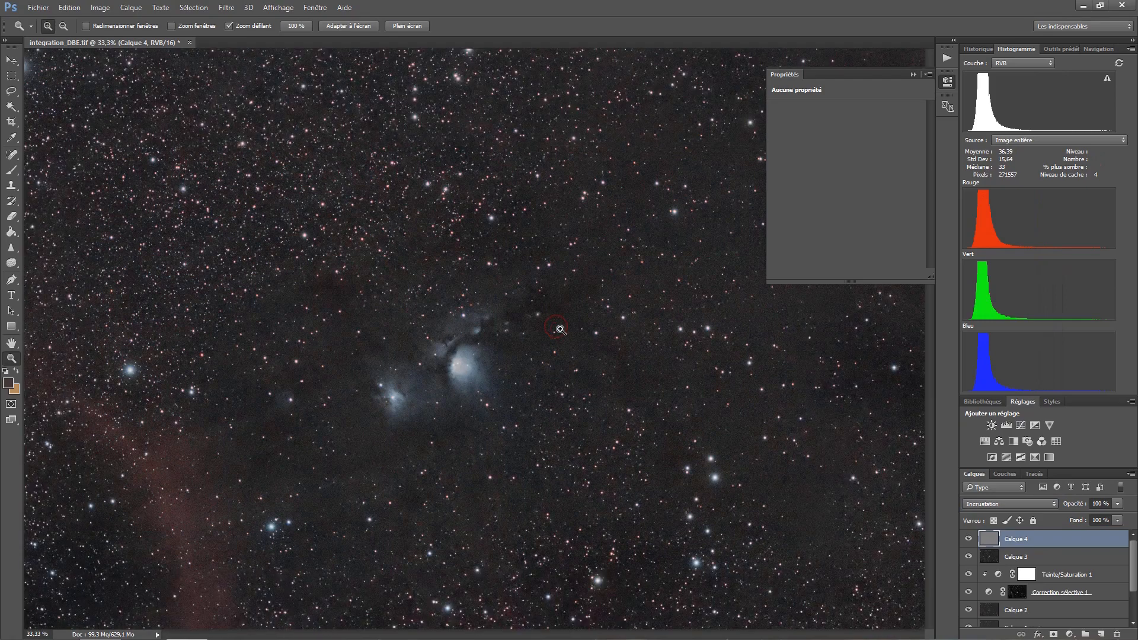
click(968, 539)
click(969, 539)
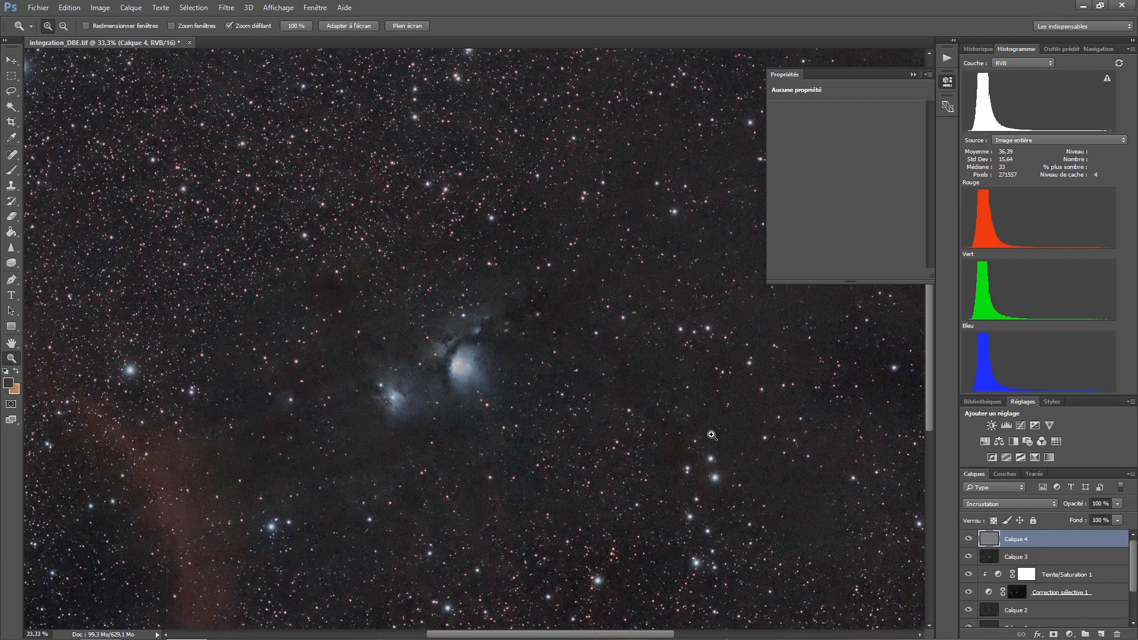
click(969, 539)
click(969, 538)
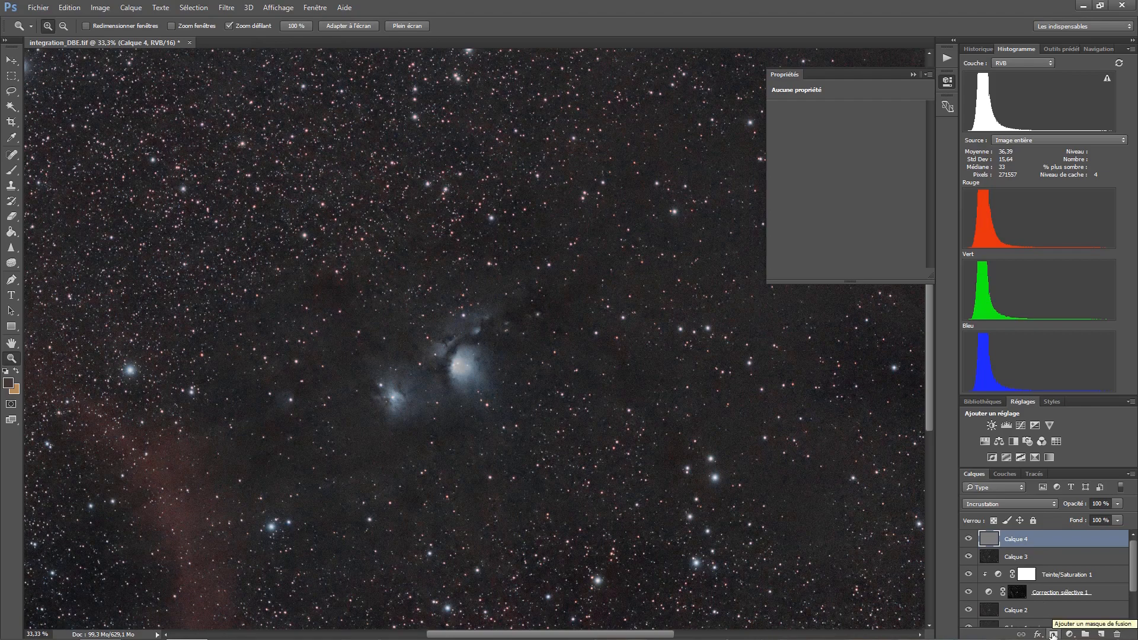
- Add a black layer mask to the High Pass layer Calque 4 and make the mask active
key(alt)
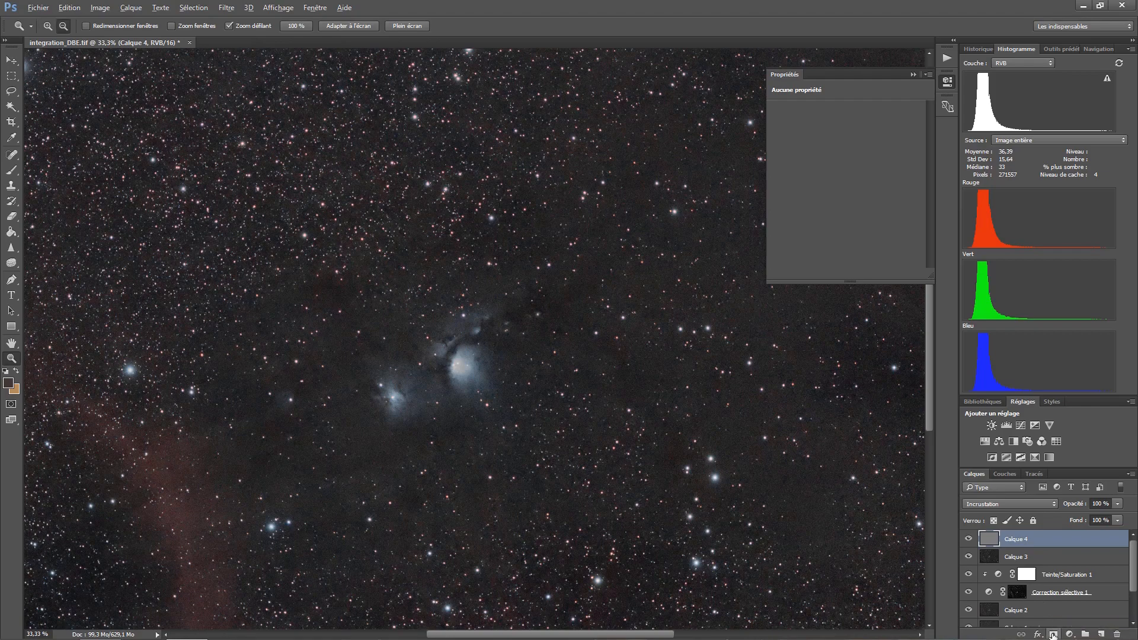
alt+click(1052, 635)
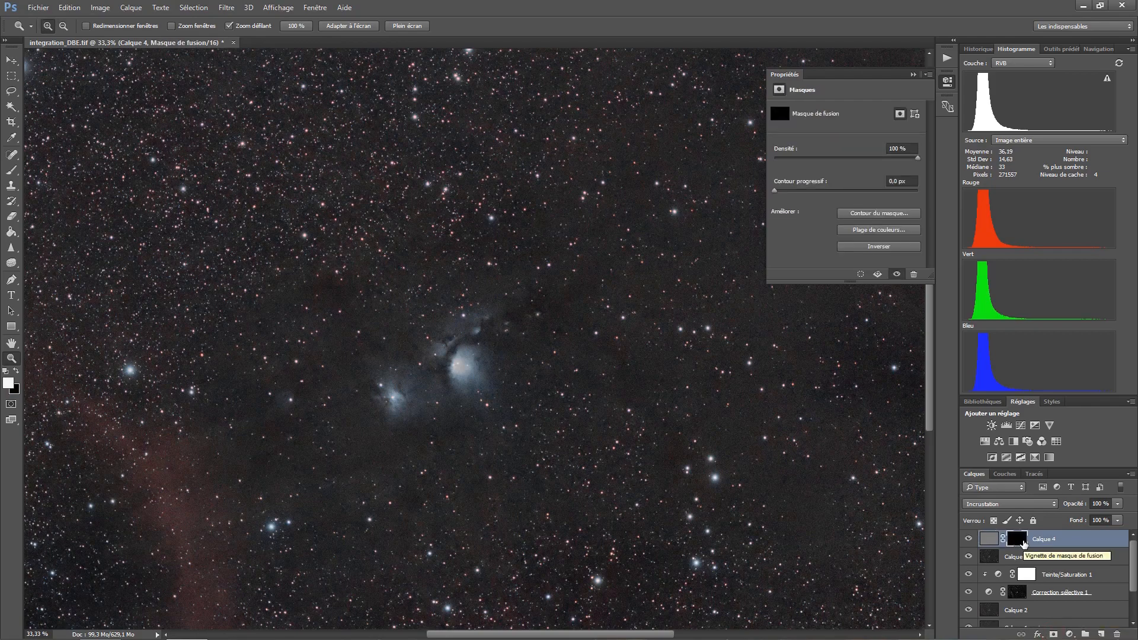
click(1023, 544)
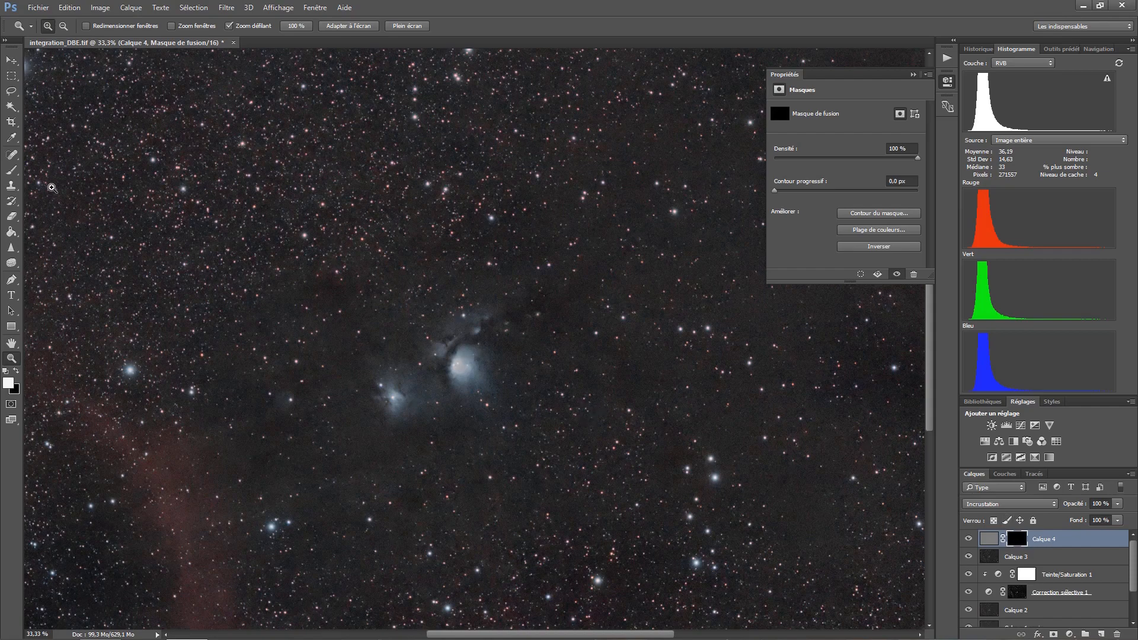
- Paint white on the mask over the central nebula with a soft 126-pixel brush, then compare the image with and without the layer
click(13, 171)
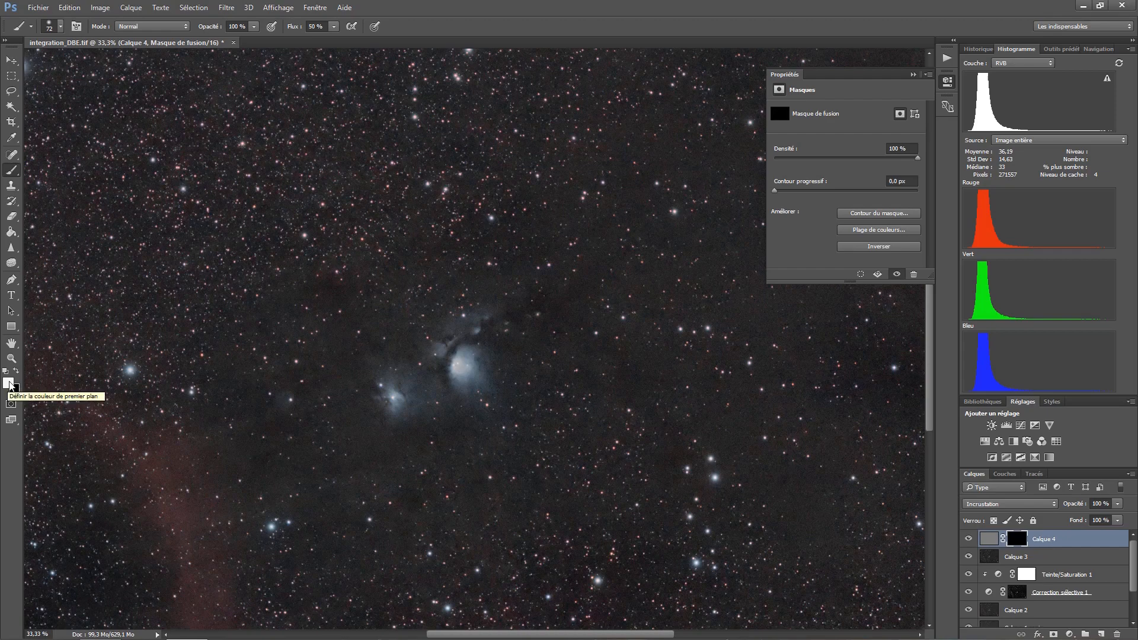
click(10, 384)
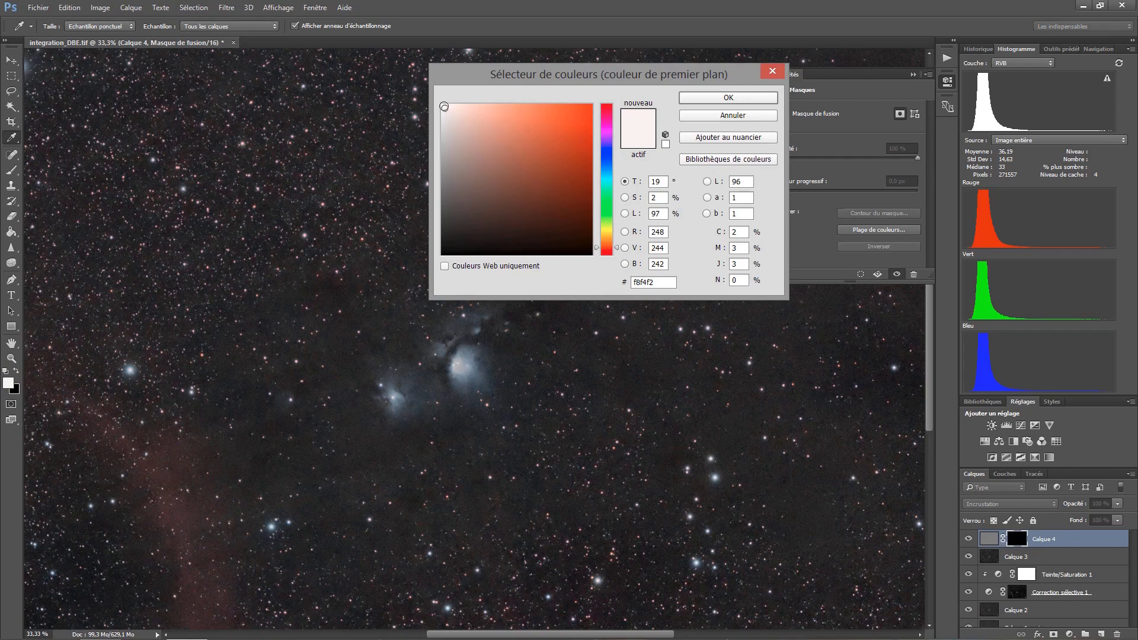
click(705, 98)
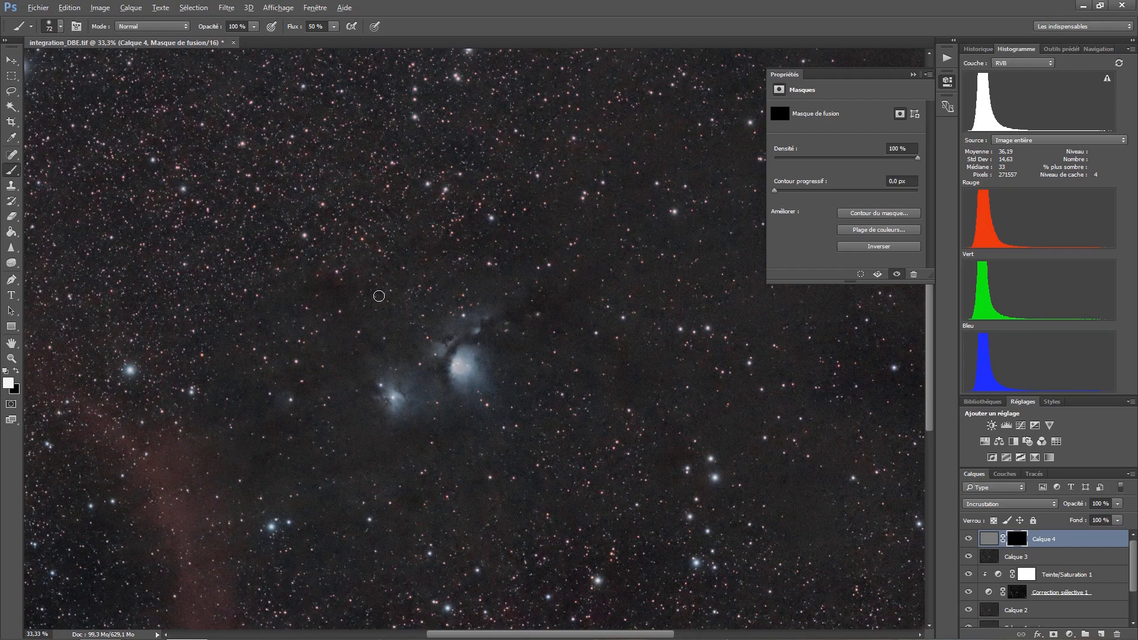
alt+right_click(378, 296)
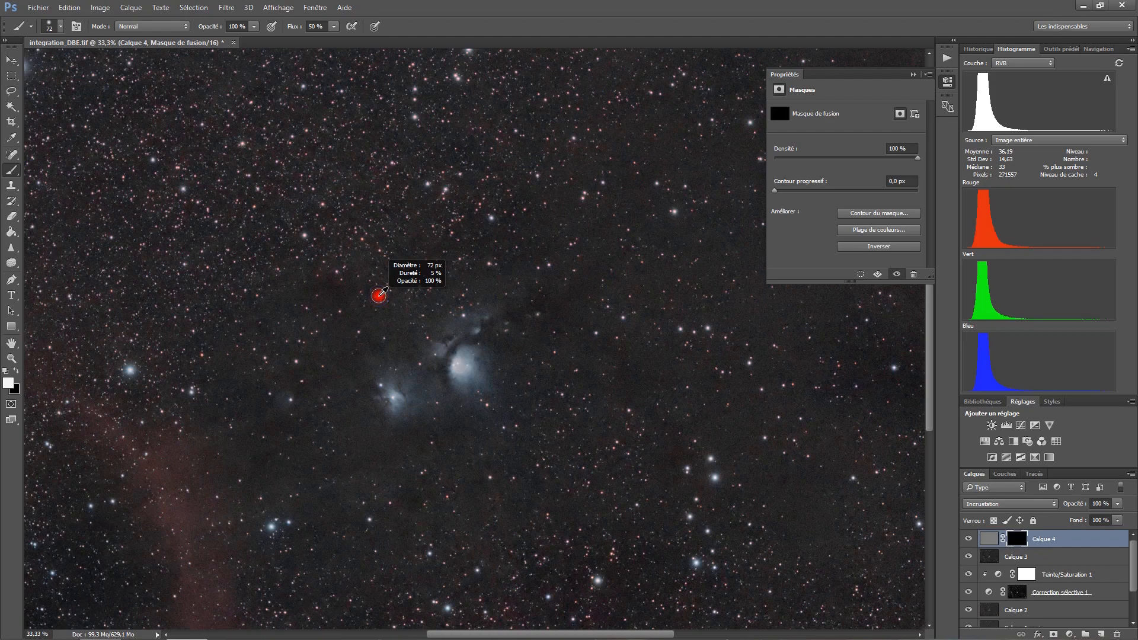
mouse_move(378, 295)
mouse_down()
mouse_move(412, 296)
mouse_move(381, 300)
mouse_up()
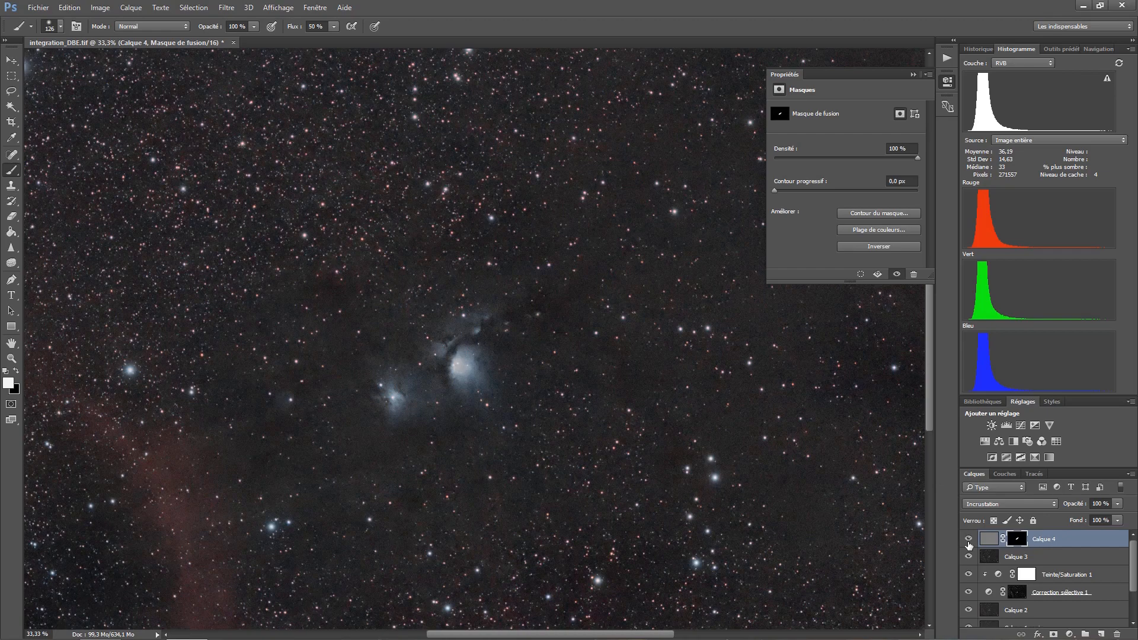
click(968, 539)
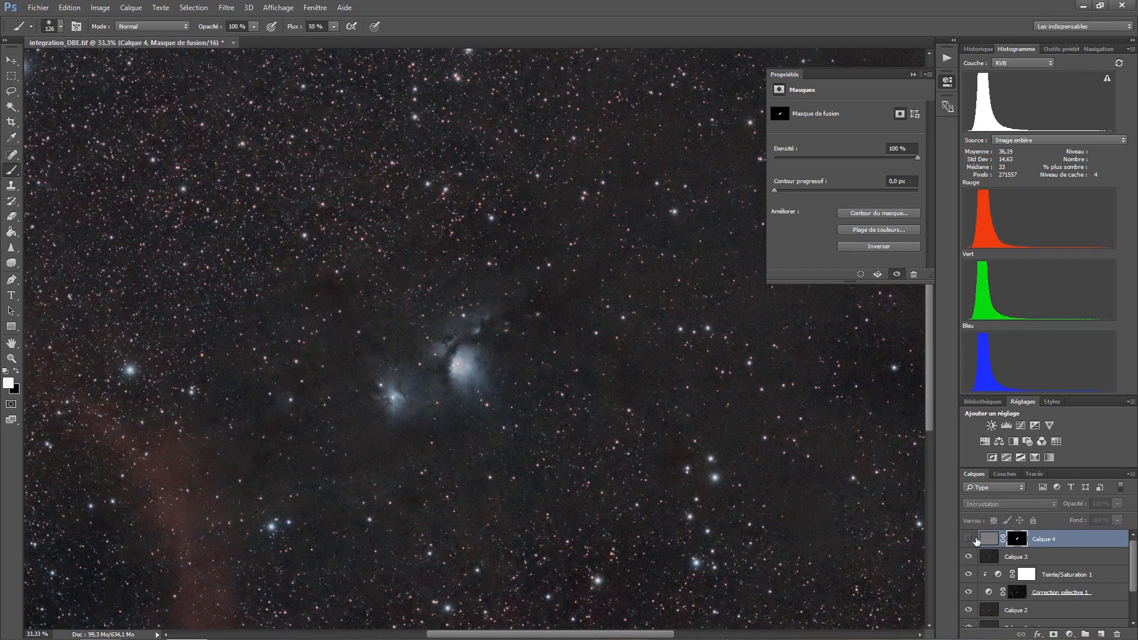
click(969, 539)
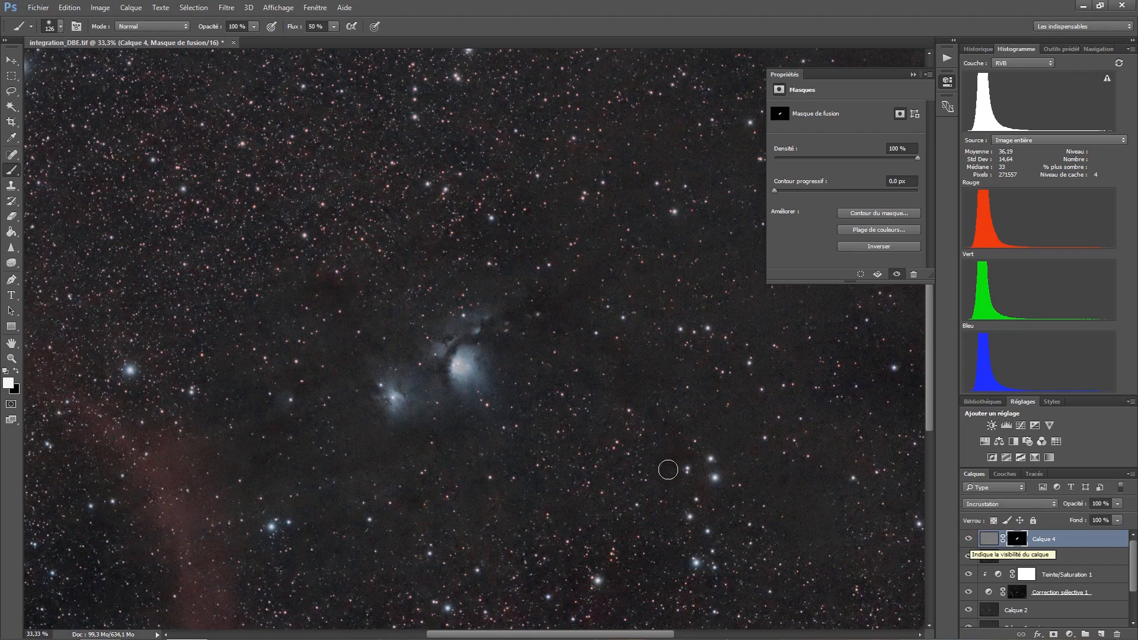
- Stamp all visible layers into a new merged layer above the masked High Pass layer
click(12, 358)
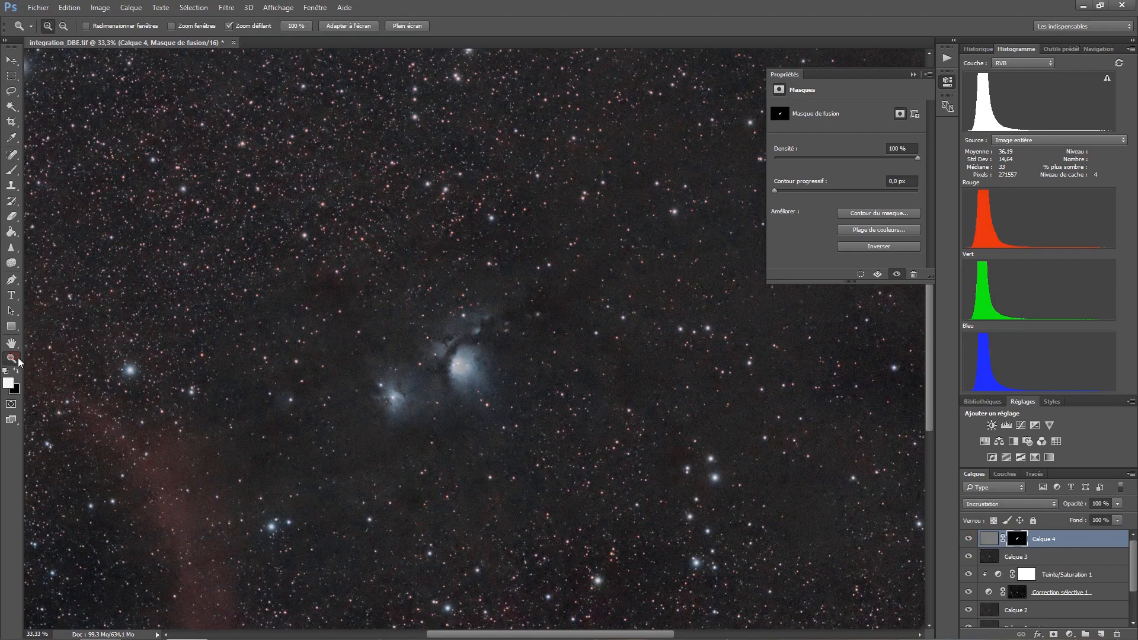
alt+click(402, 418)
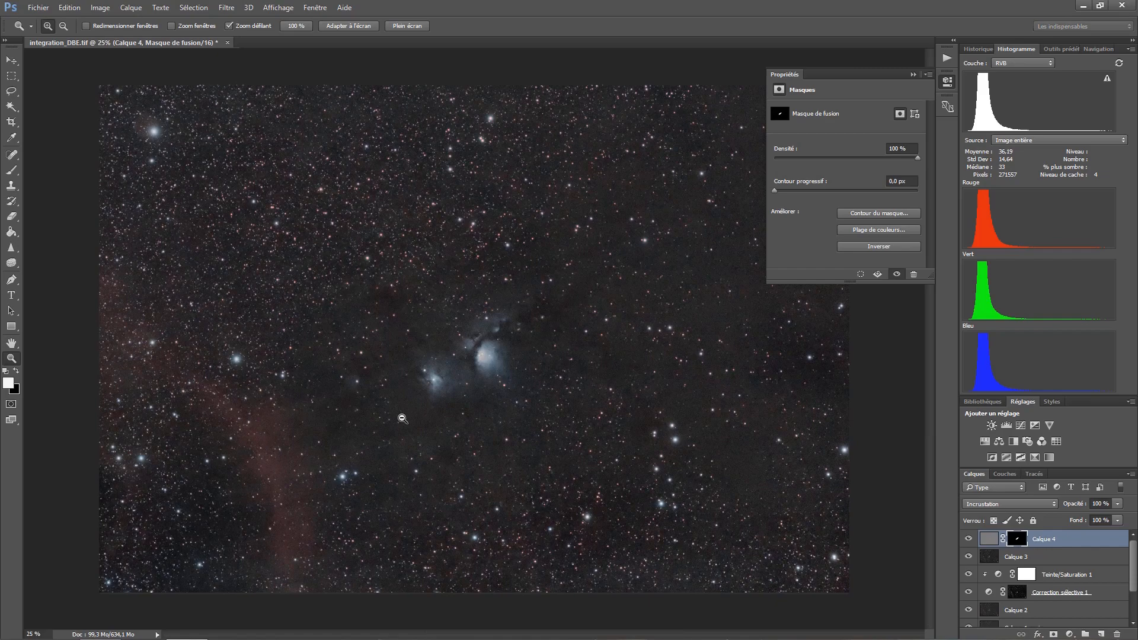
key(alt)
key(ctrl+shift+alt+e)
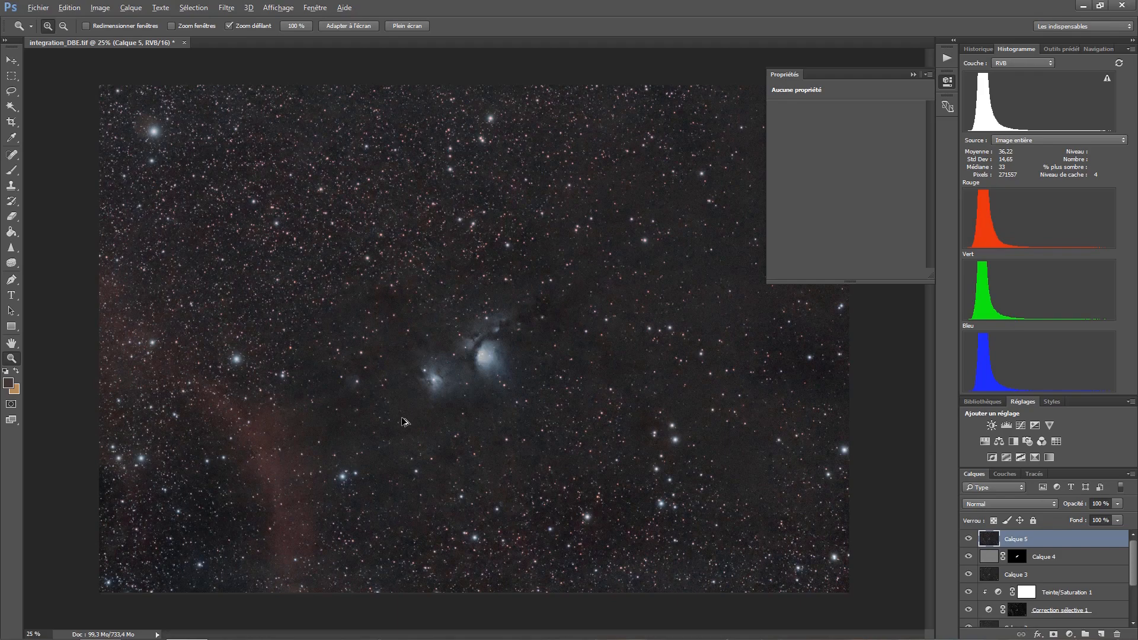
- Start a Curves adjustment on Calque 5: darken the background (27 to 23), brighten the red nebula, anchor highlights at 173, and compare the preview
key(ctrl+m)
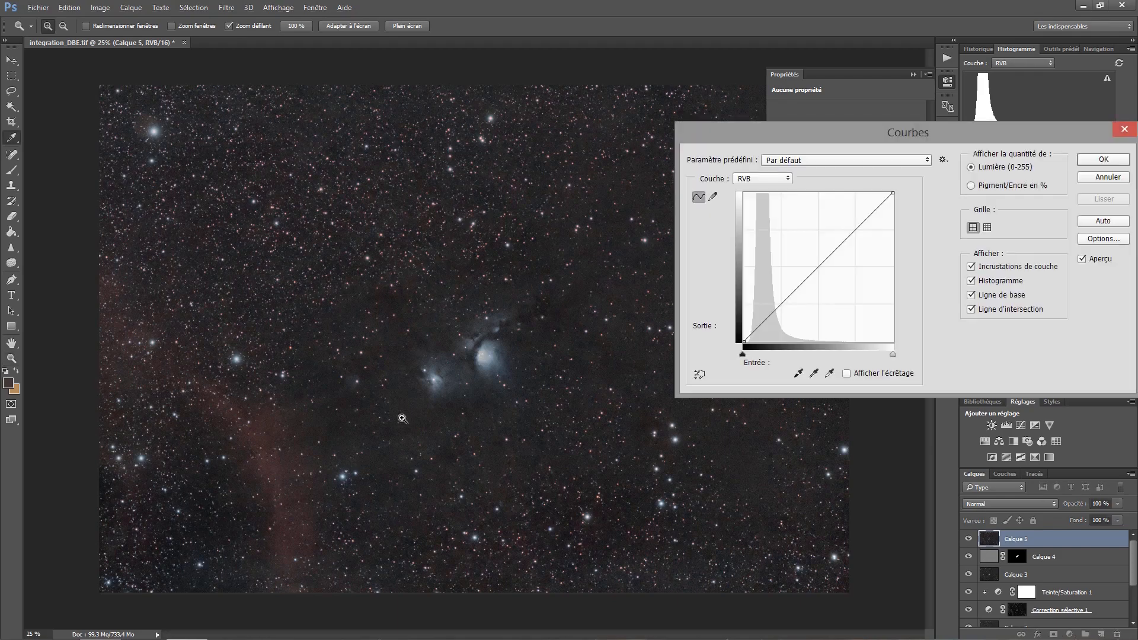
click(700, 373)
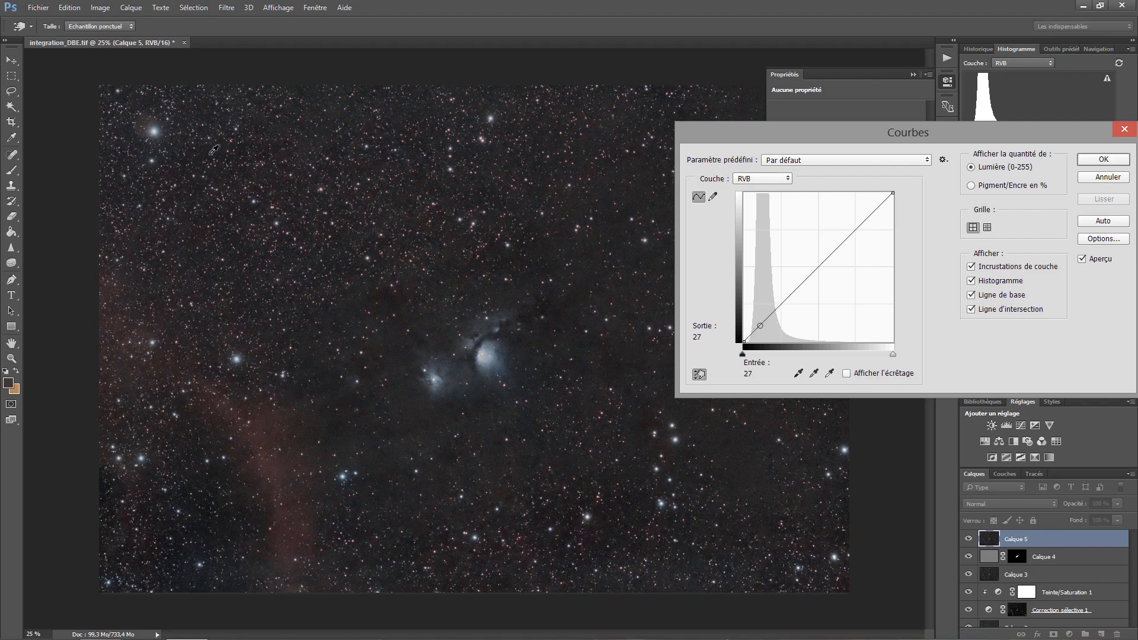
drag(214, 150, 212, 155)
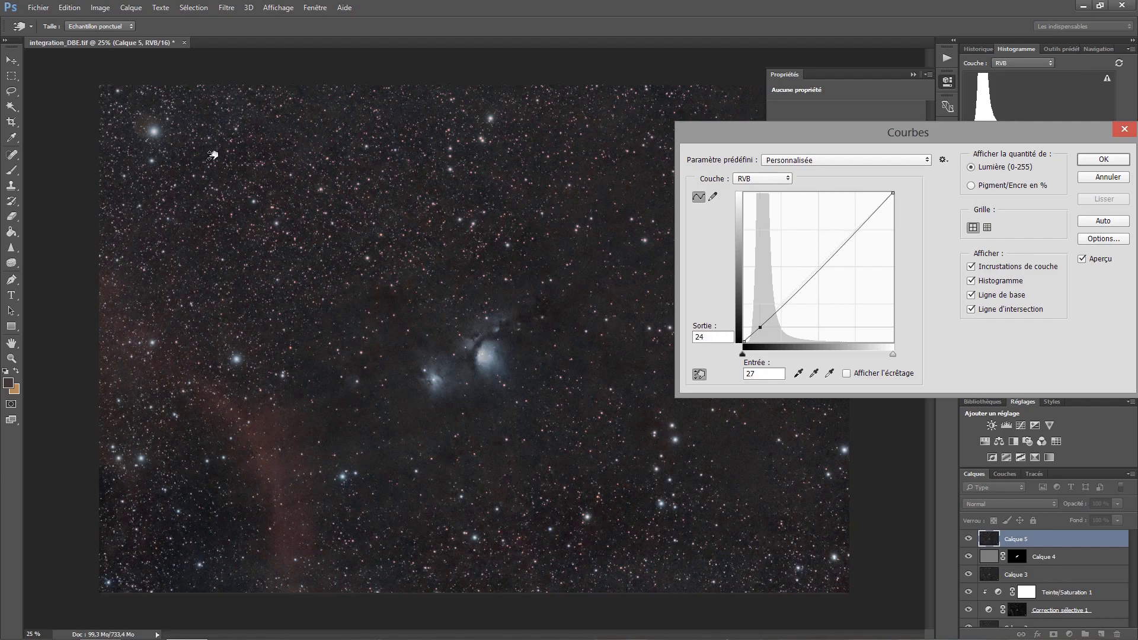
ctrl+click(271, 462)
drag(270, 462, 269, 462)
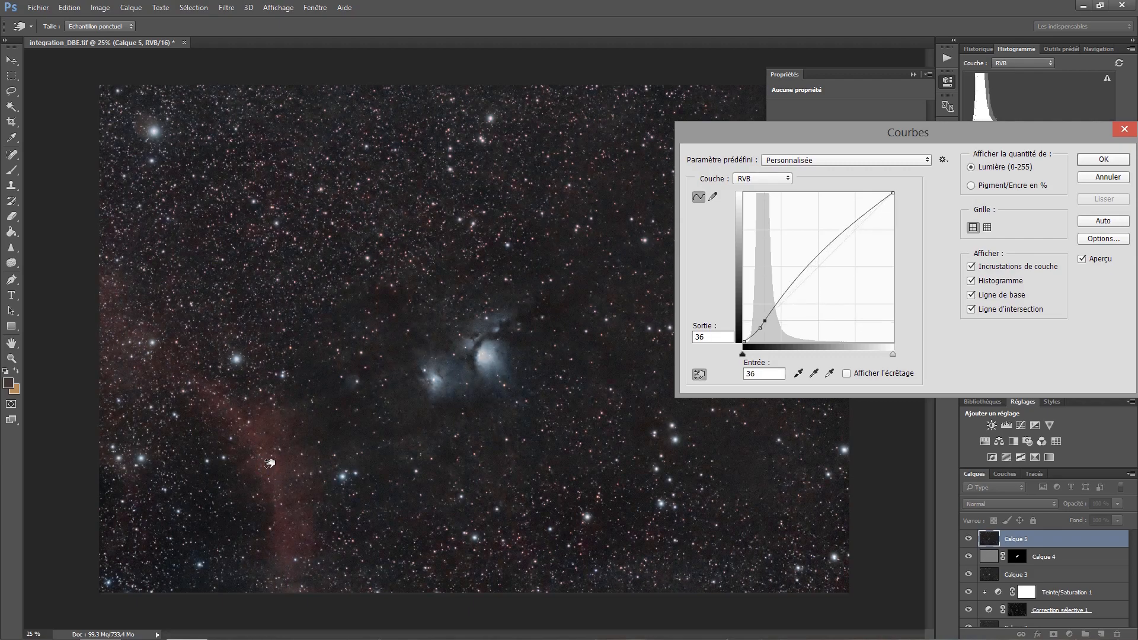
click(844, 242)
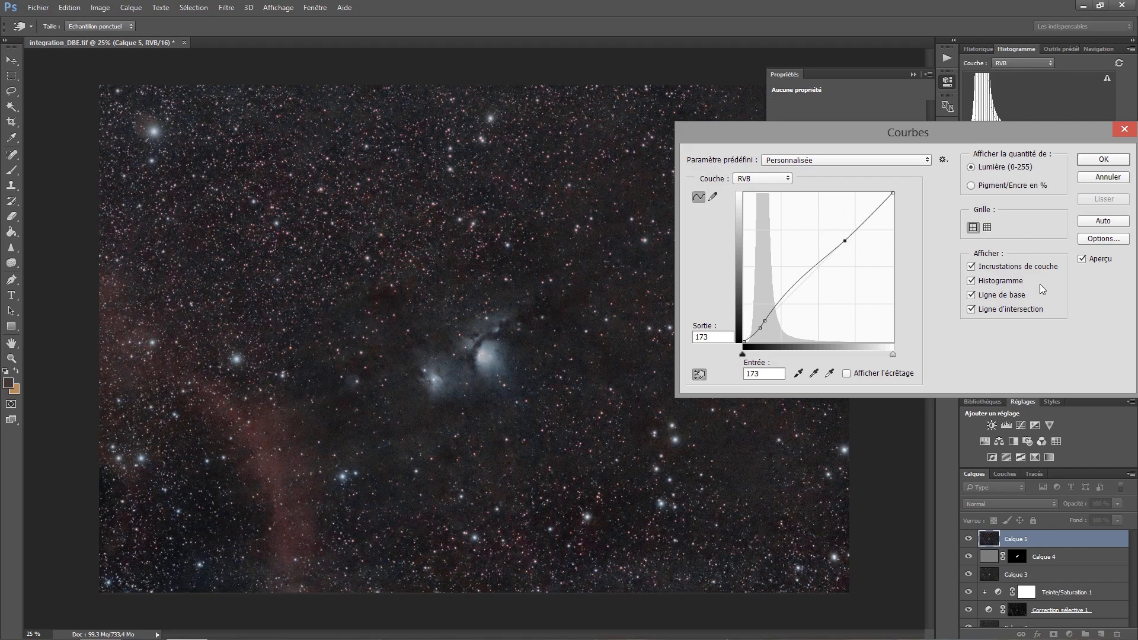
click(1082, 259)
click(1082, 259)
- Refine the curve with points at input 63, output 66 and input 27, output 24, compare before and after, and apply it
click(775, 307)
drag(776, 308, 781, 303)
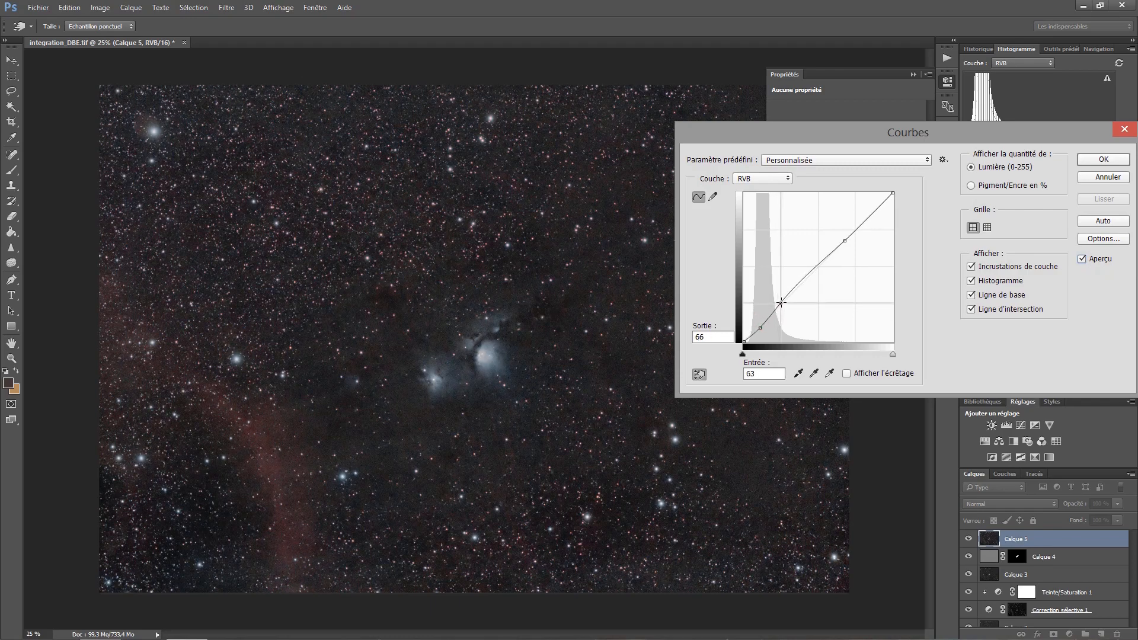
click(760, 327)
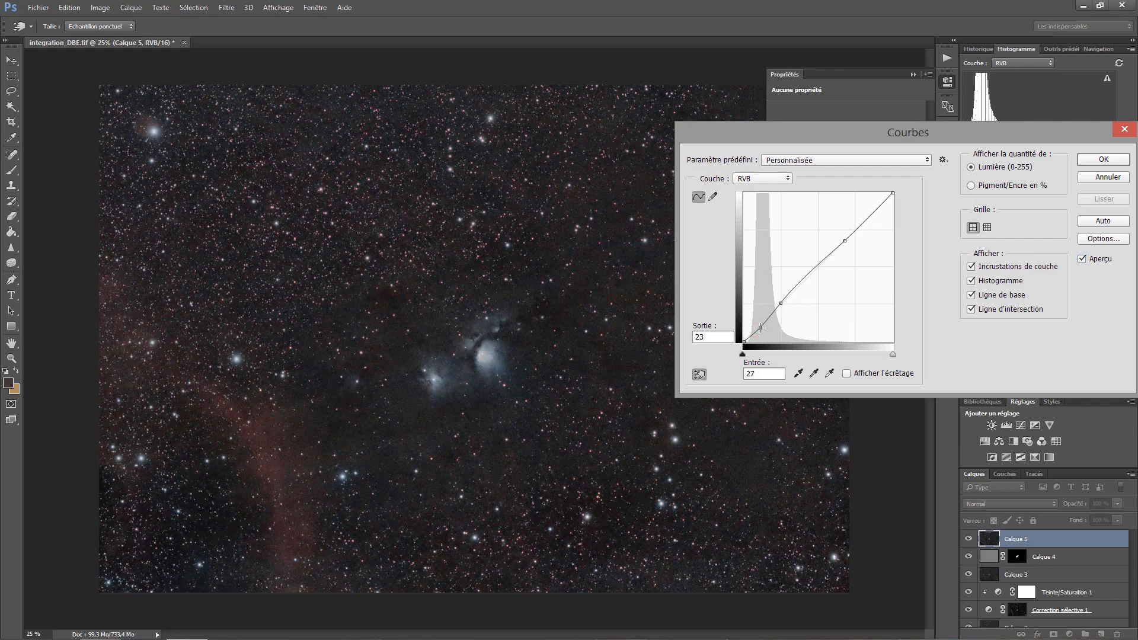
key(Up)
click(1081, 261)
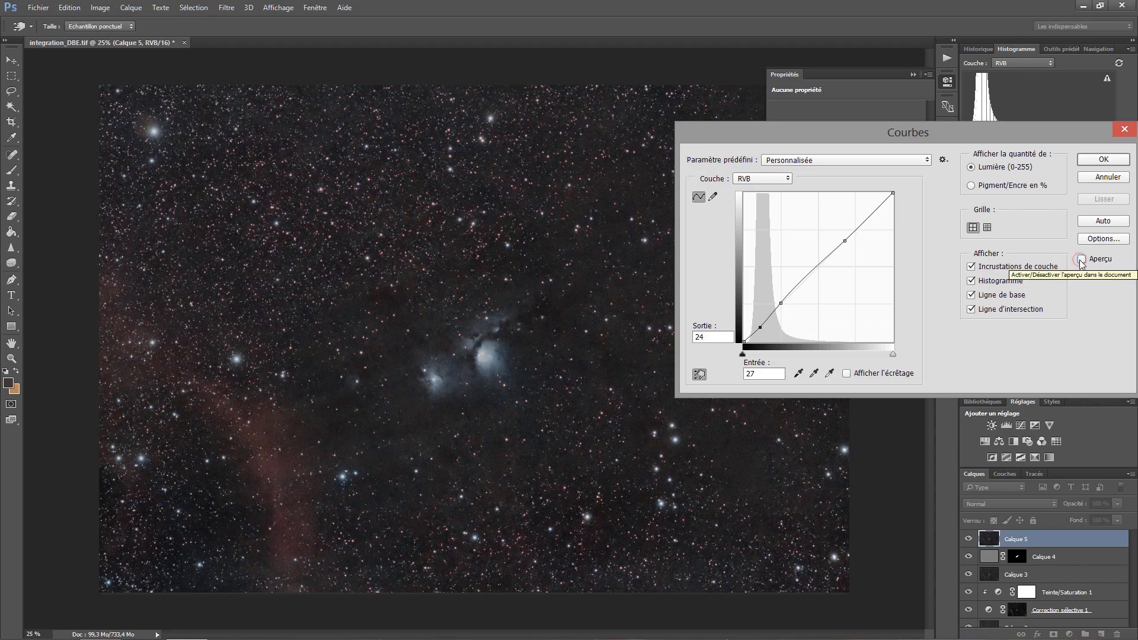
click(1081, 260)
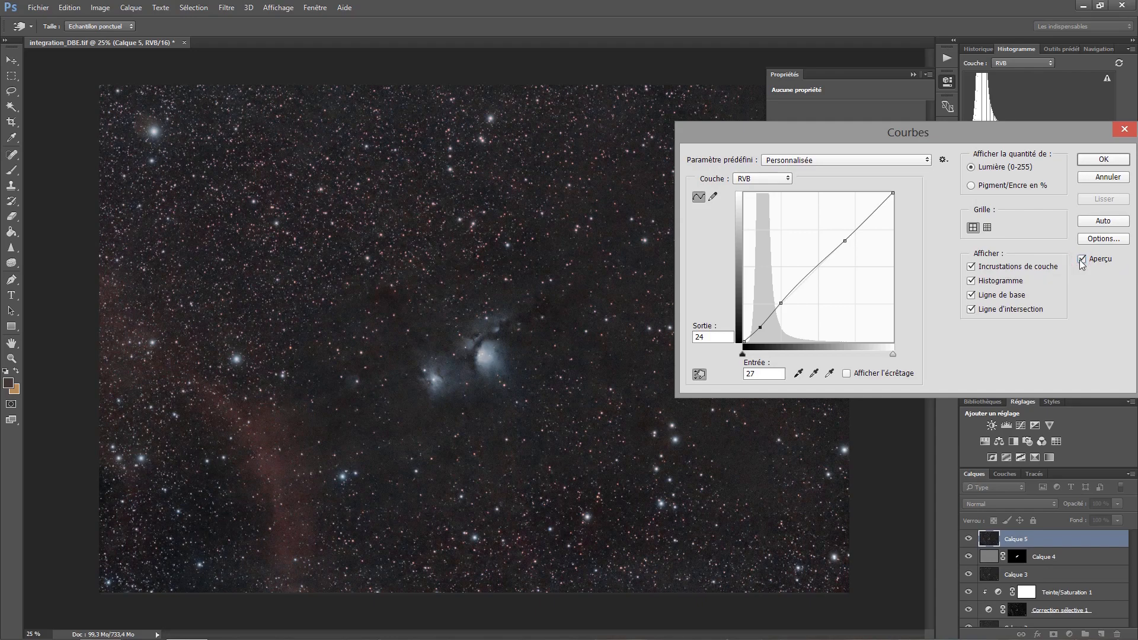
click(1102, 159)
key(z)
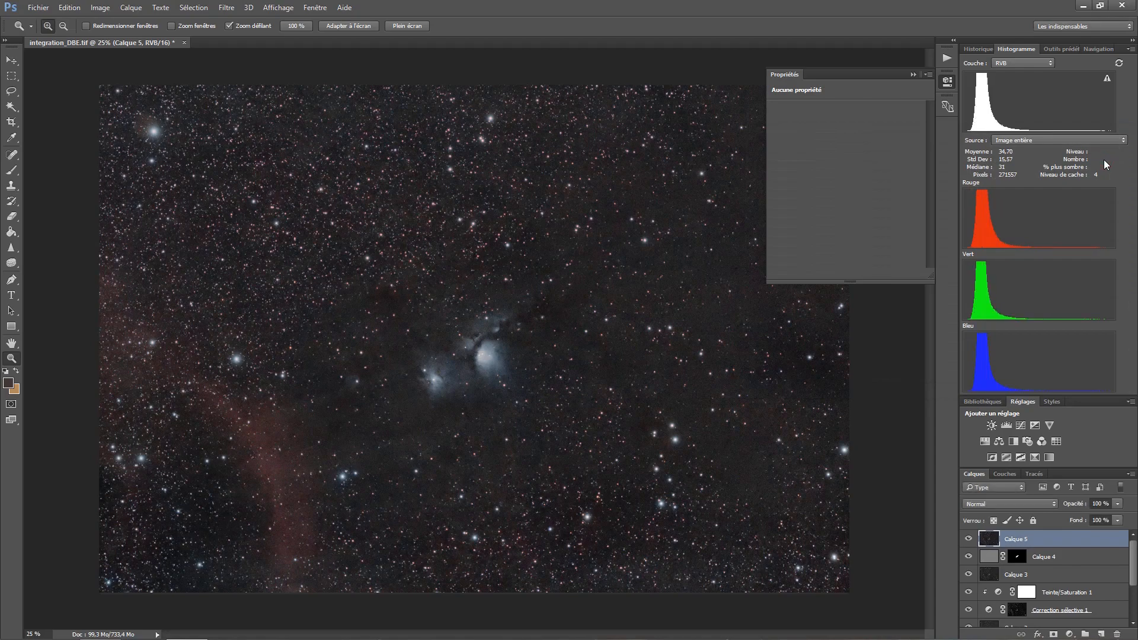
- Examine the red, green and blue channels of Calque 5 one by one in greyscale
click(233, 7)
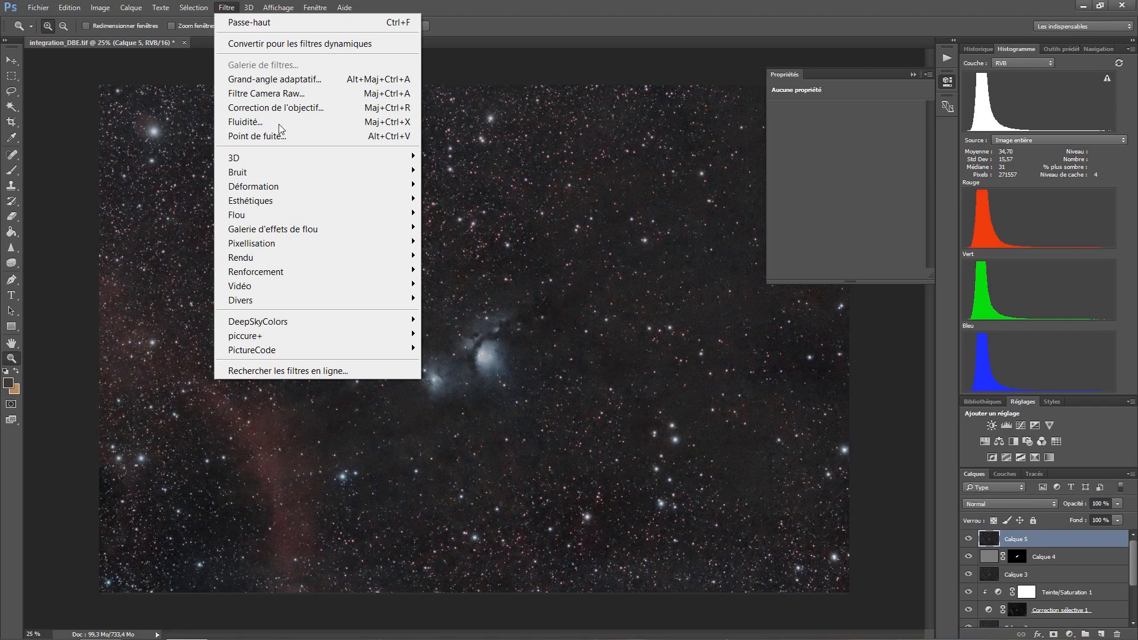
mouse_move(295, 173)
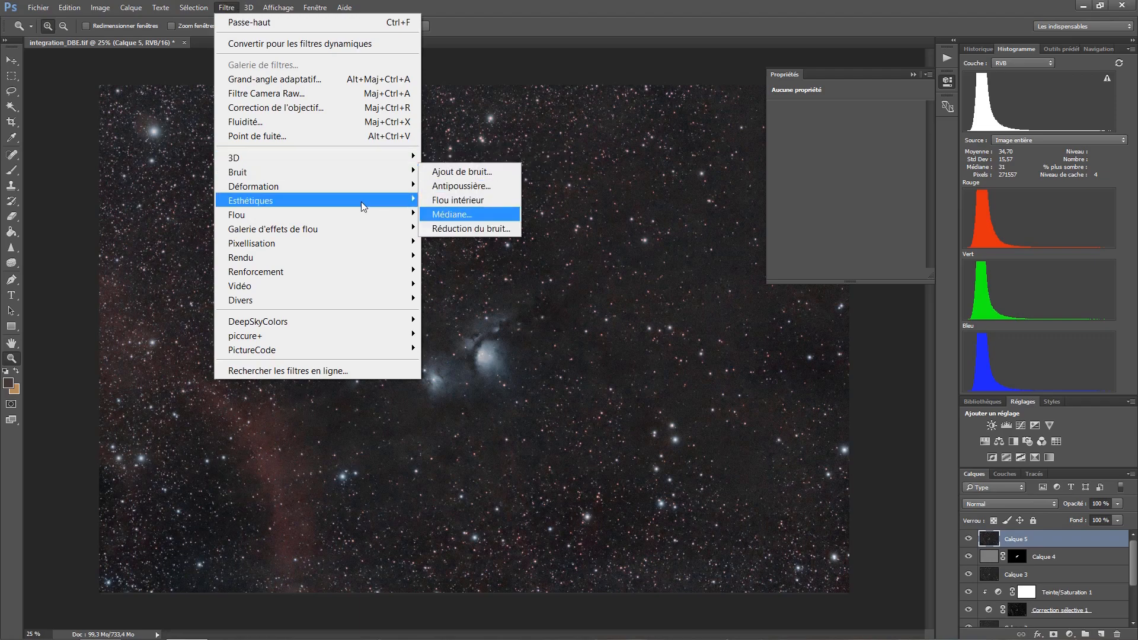
mouse_move(360, 213)
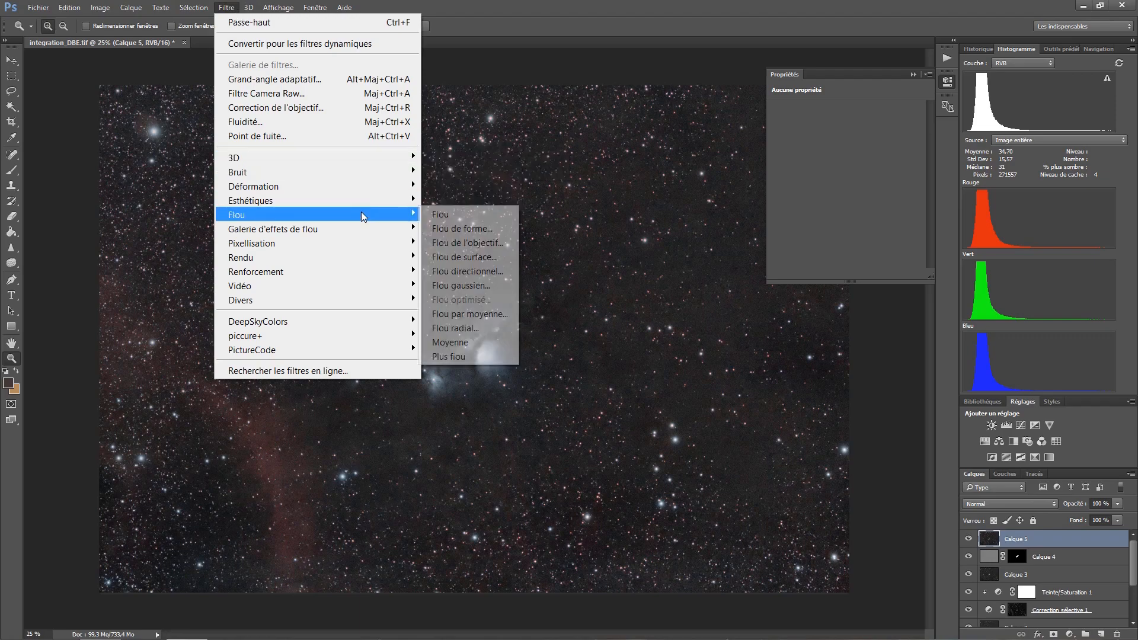
click(1005, 473)
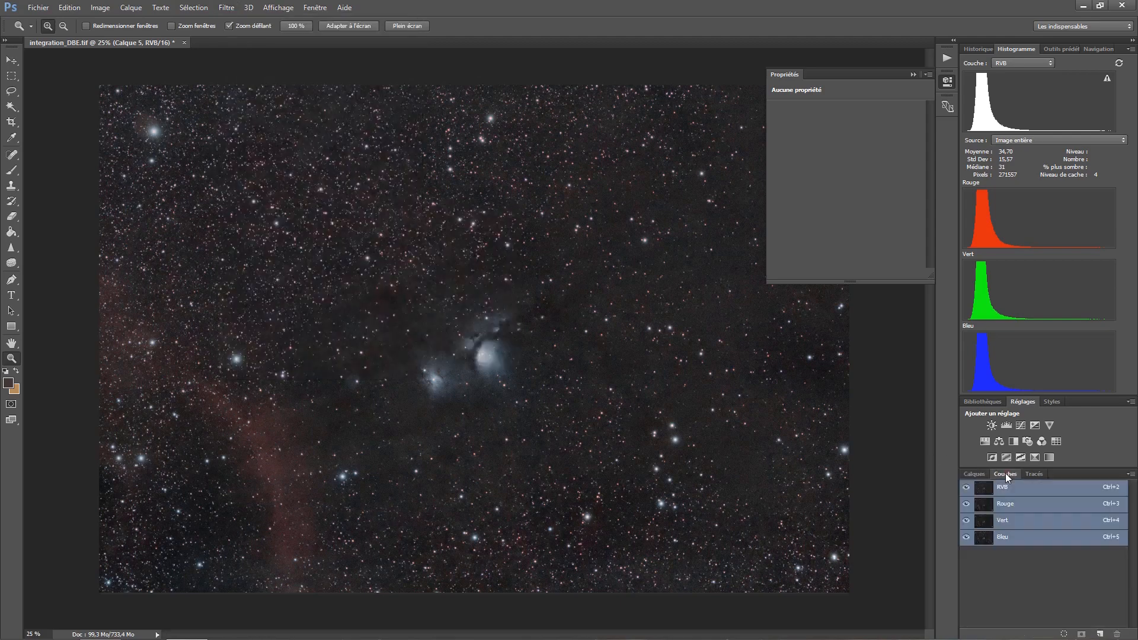
click(1007, 503)
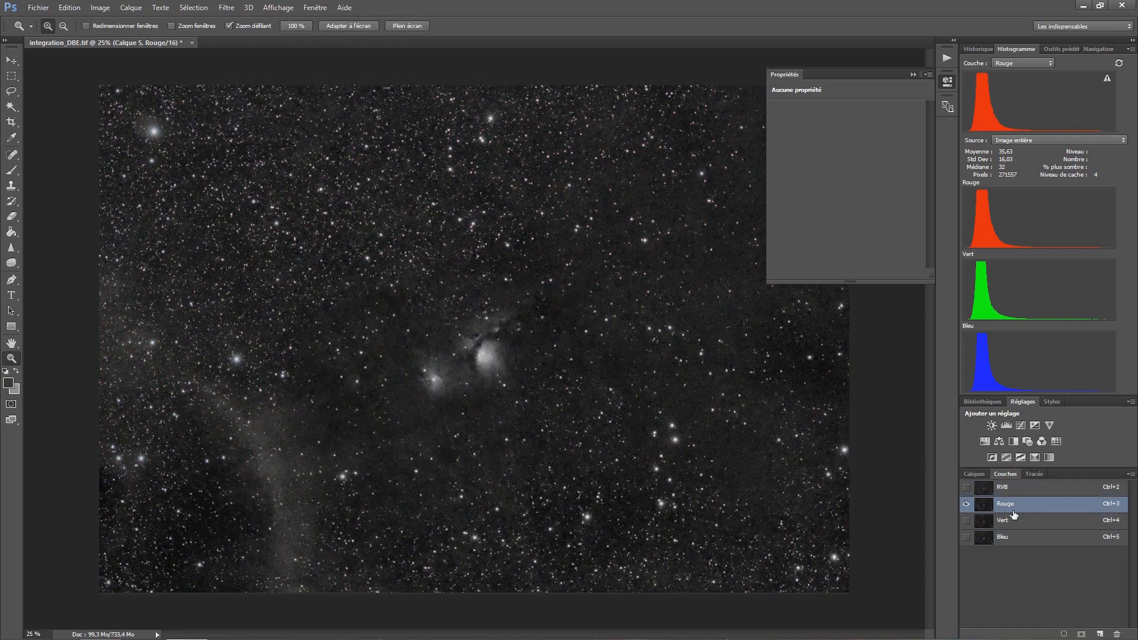
click(1016, 522)
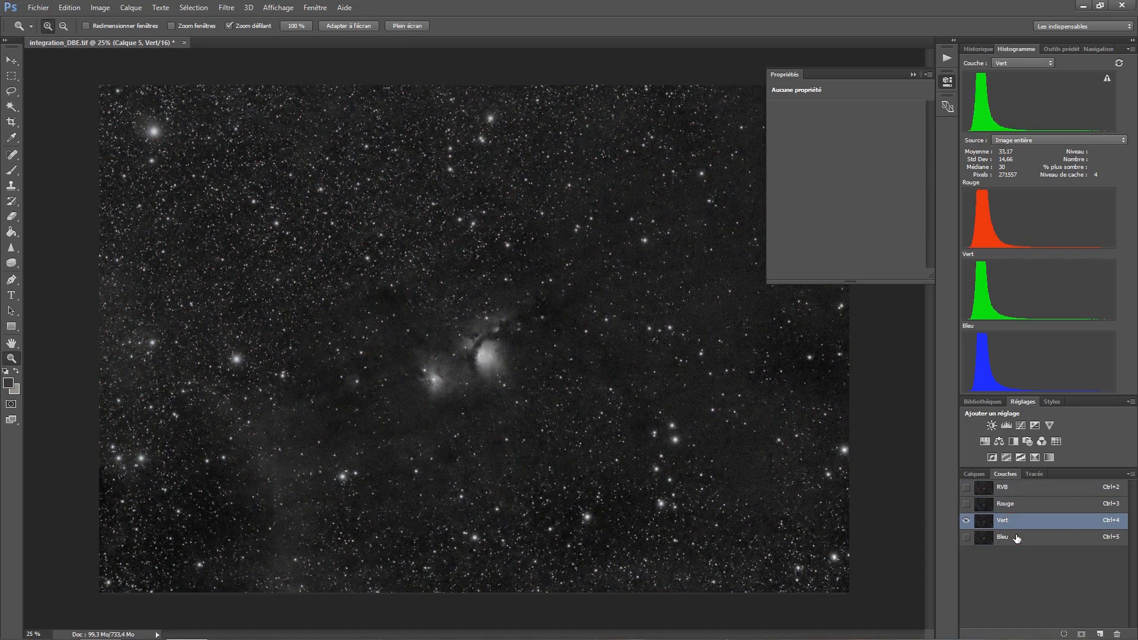
click(1016, 539)
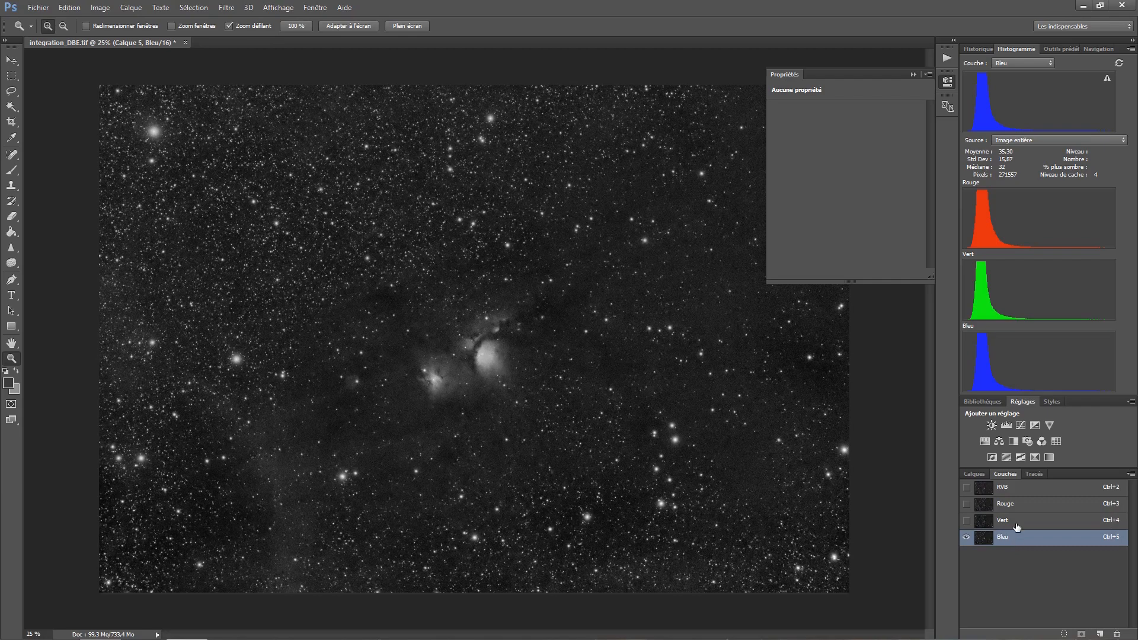
- Apply a Gaussian Blur with a 0.5-pixel radius to the red channel only, after comparing its preview
click(1017, 506)
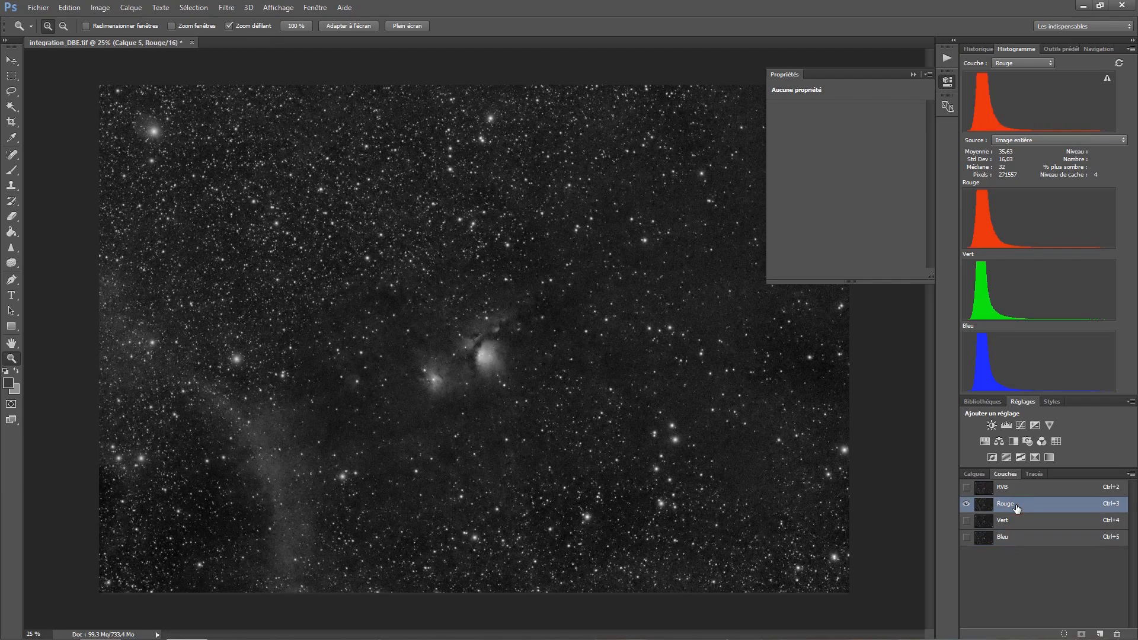
click(223, 8)
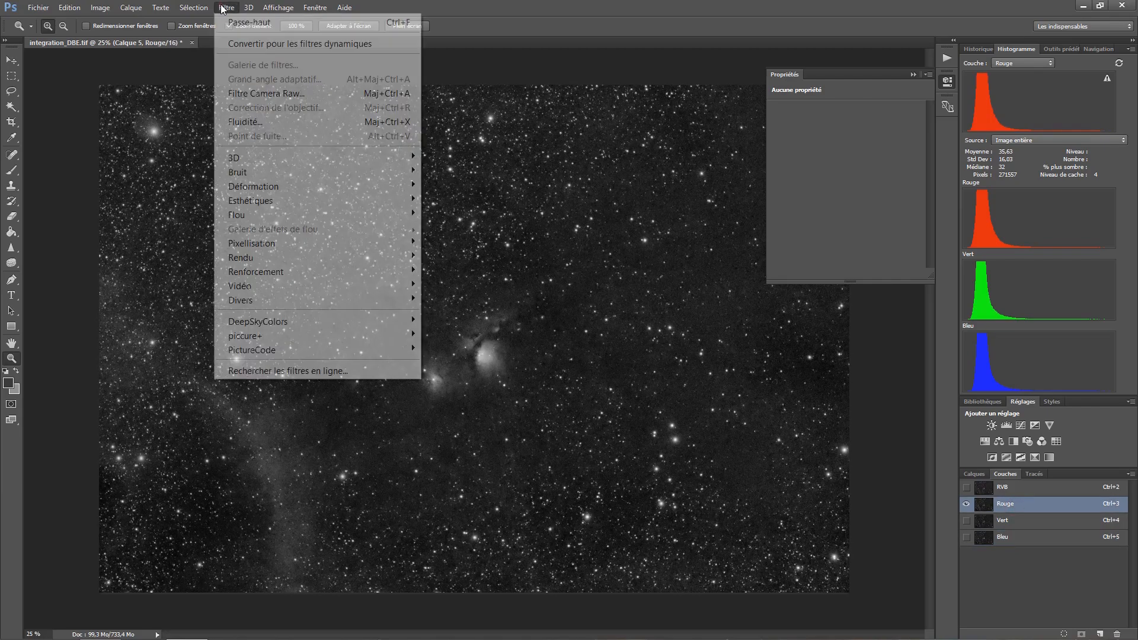
mouse_move(327, 215)
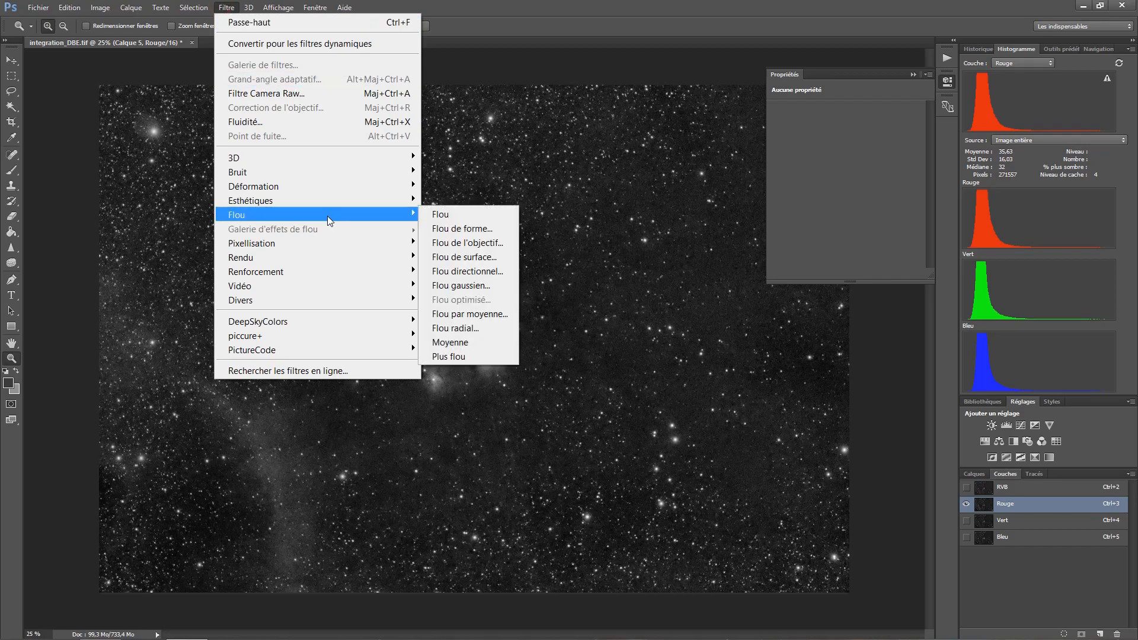
click(475, 286)
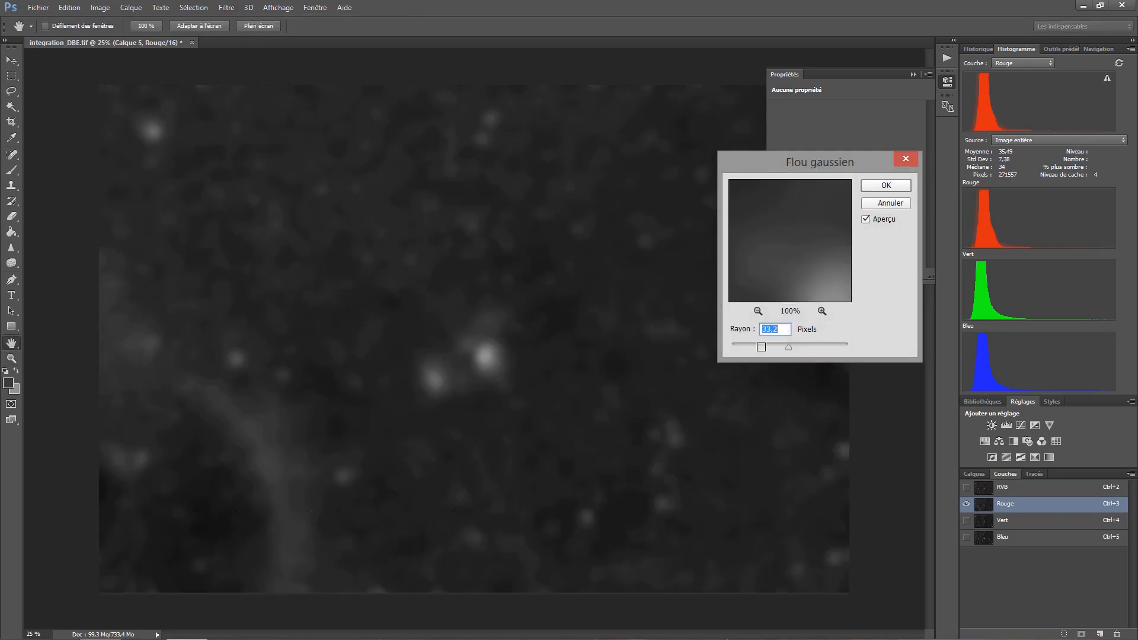
text(0,5)
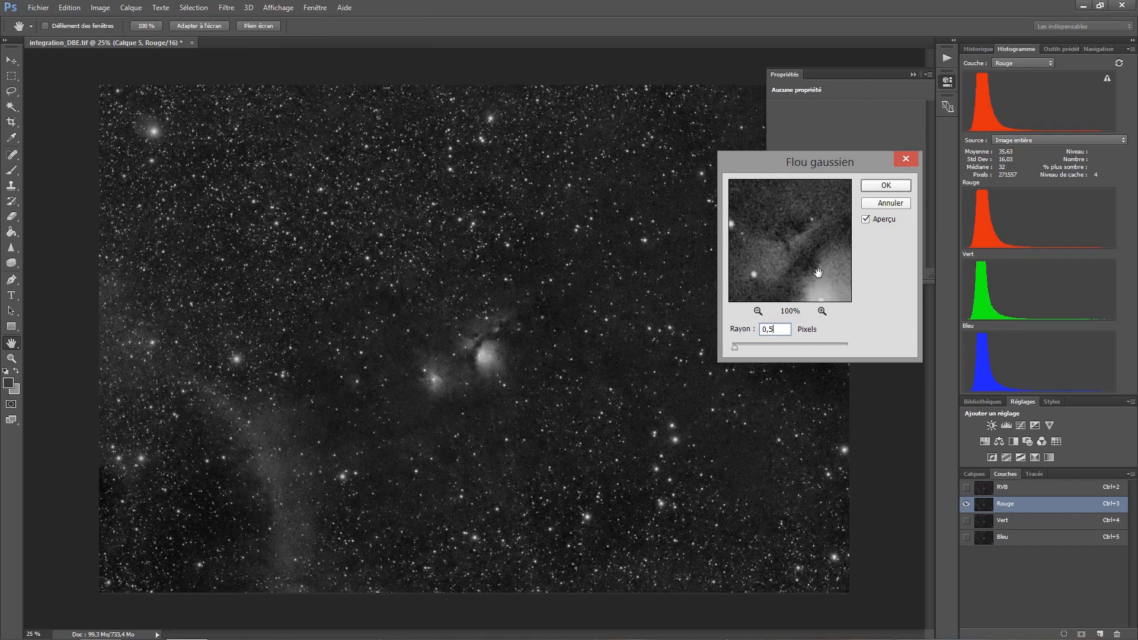
click(865, 220)
click(865, 220)
click(883, 185)
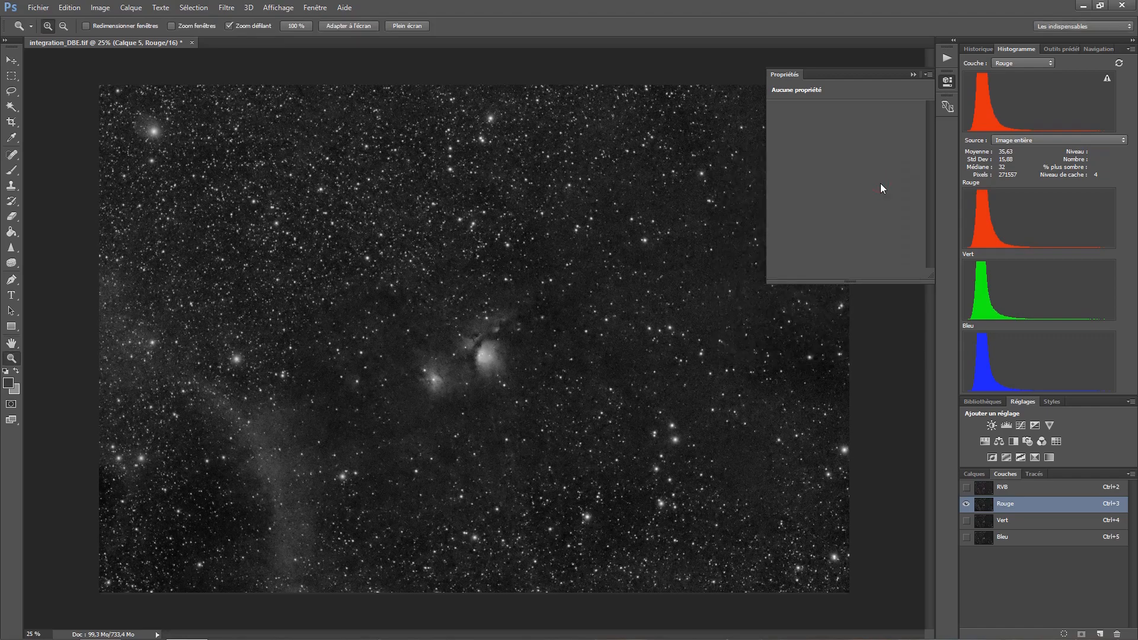
- Apply the same 0.5-pixel Gaussian Blur to the blue channel only
click(1000, 537)
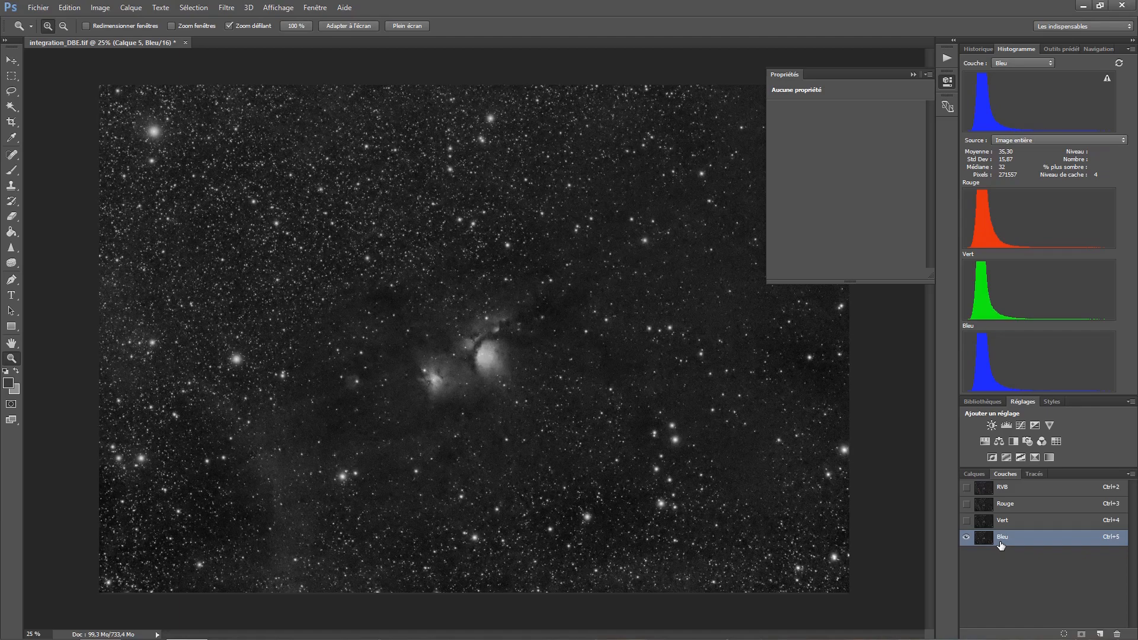
click(227, 8)
mouse_move(335, 219)
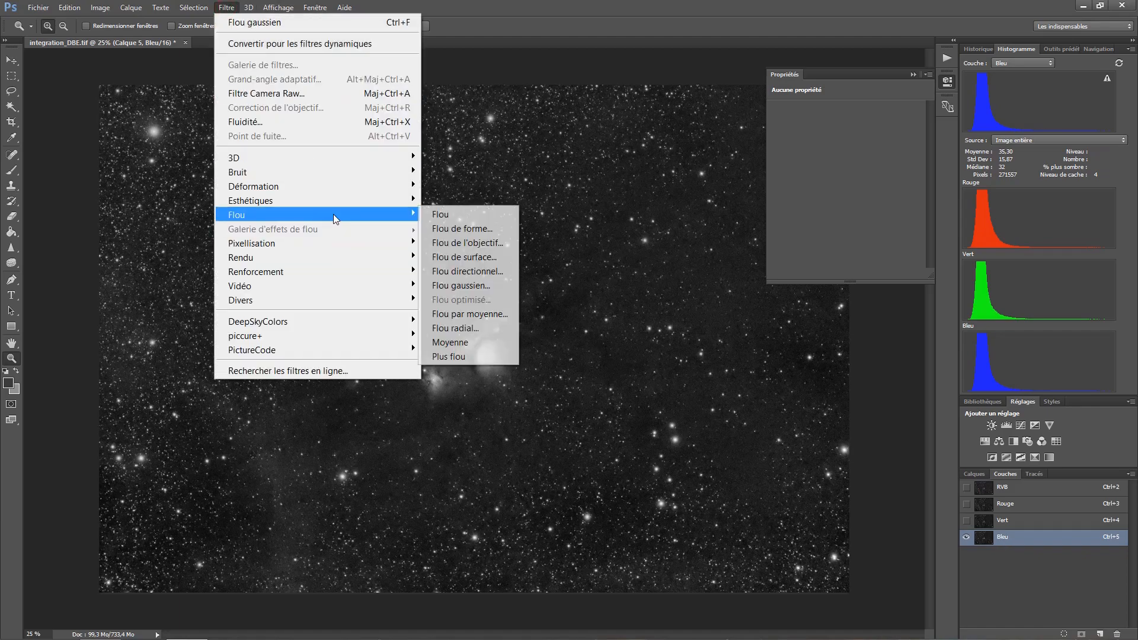
click(454, 286)
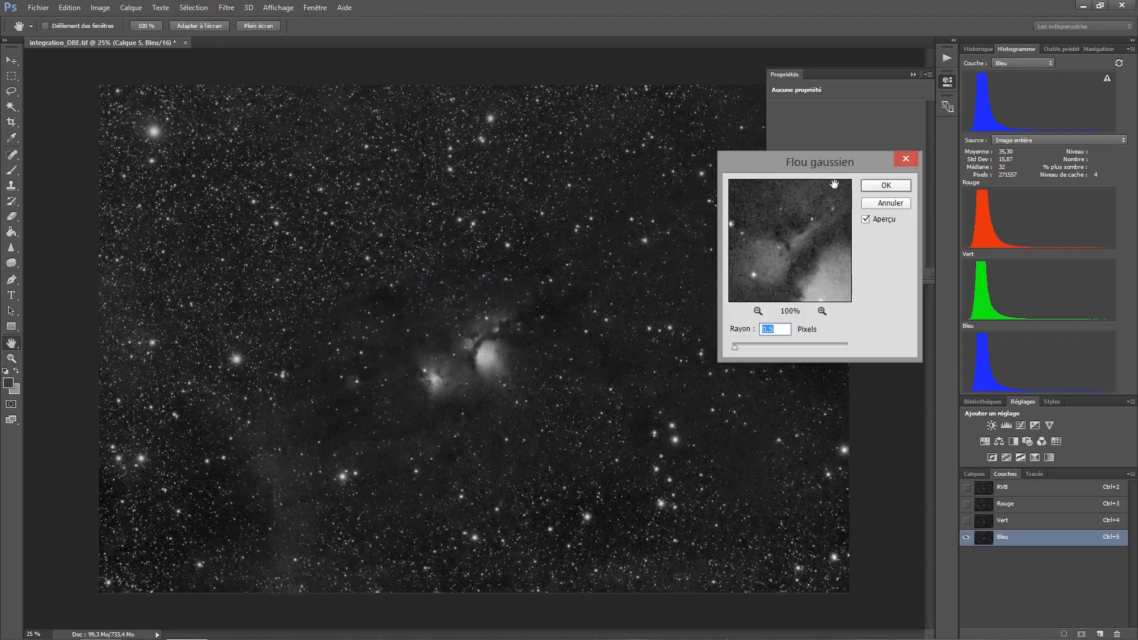
click(872, 186)
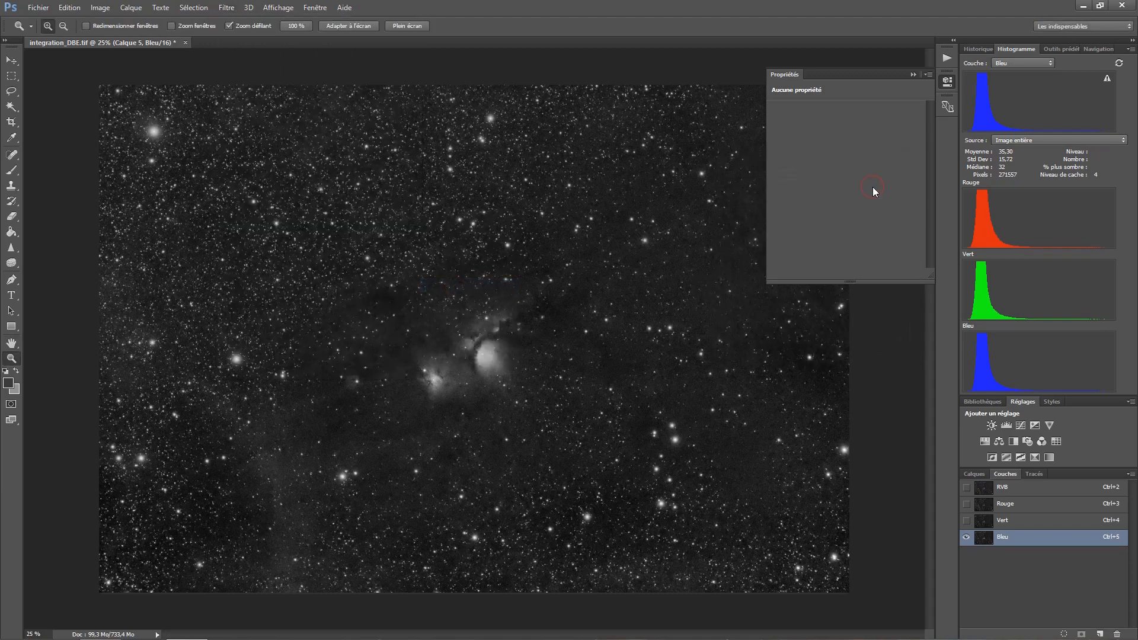
- Reactivate the composite RGB channel and compare the image with and without Calque 5 in the layer stack
click(1009, 492)
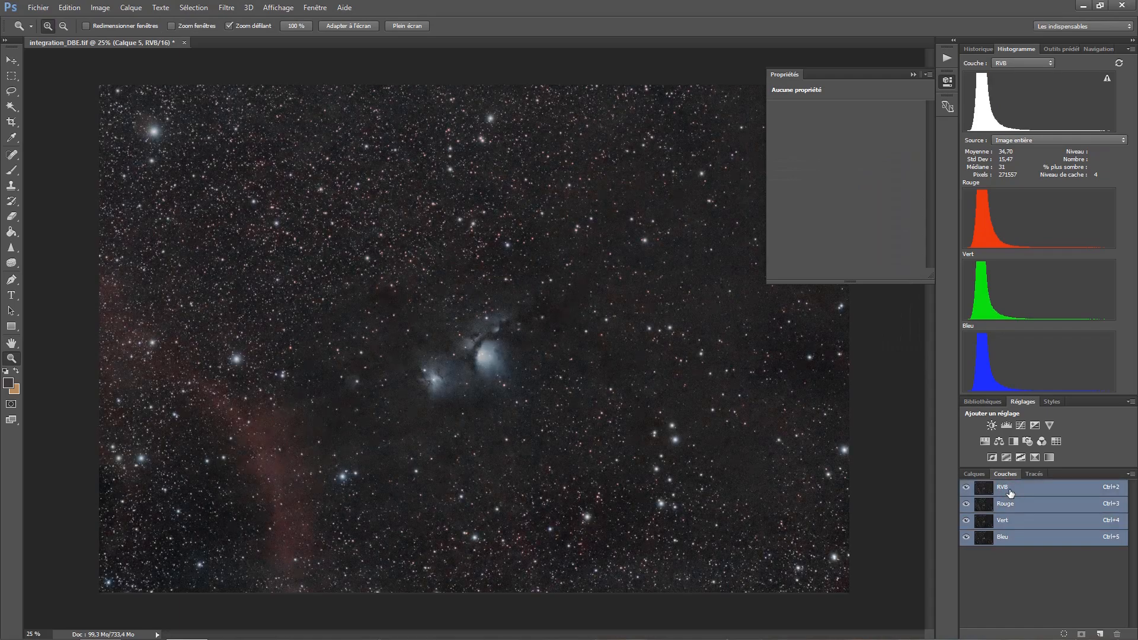
click(975, 473)
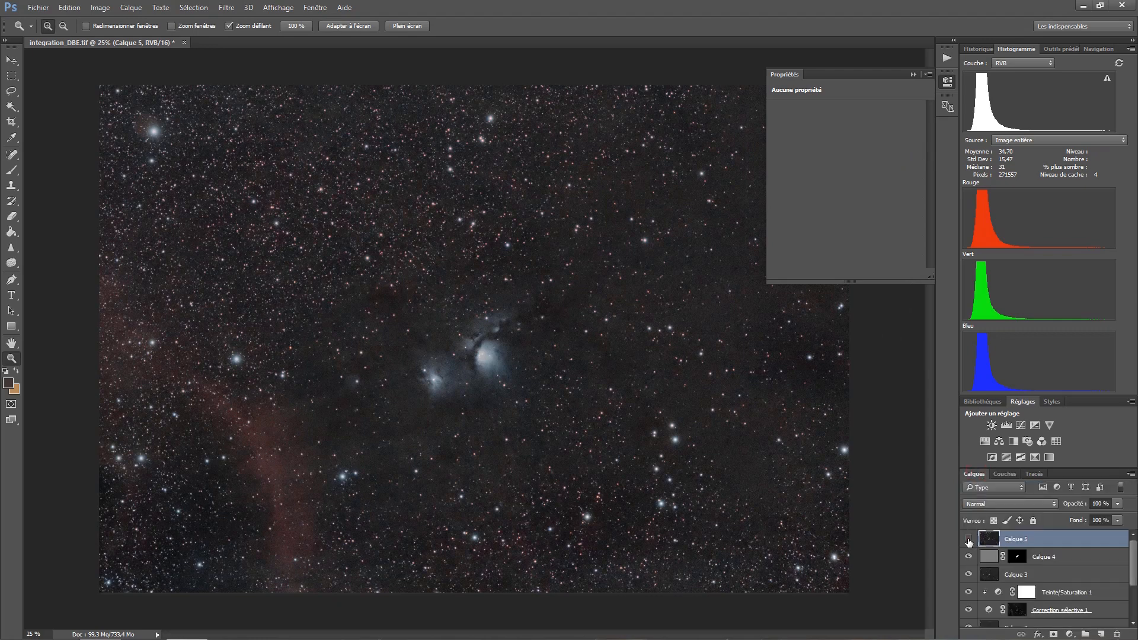
click(969, 539)
click(968, 539)
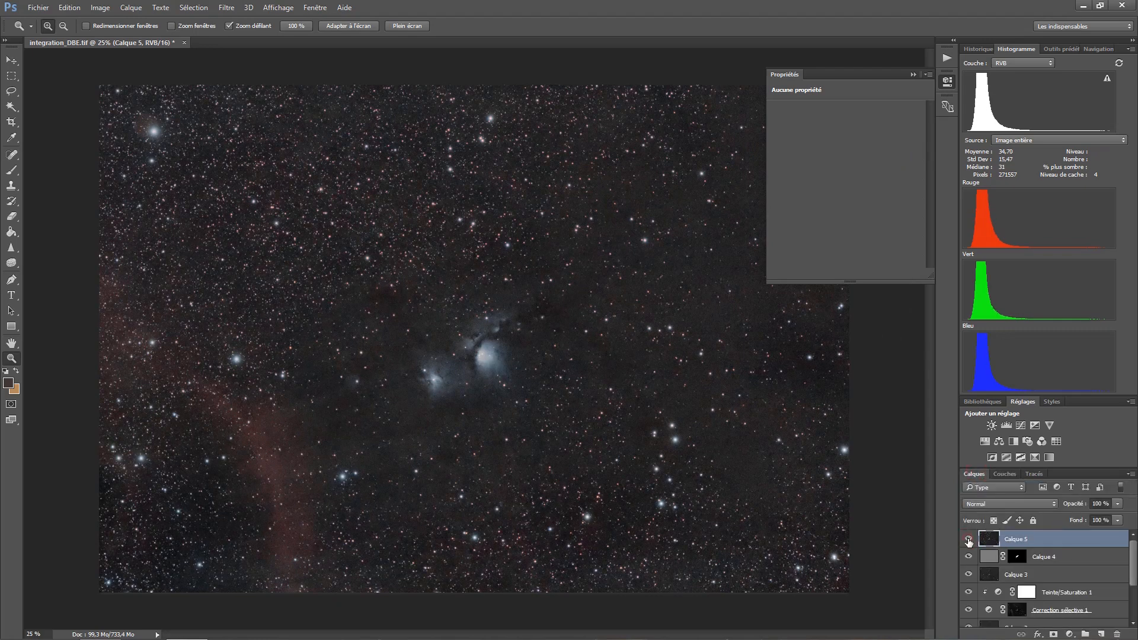